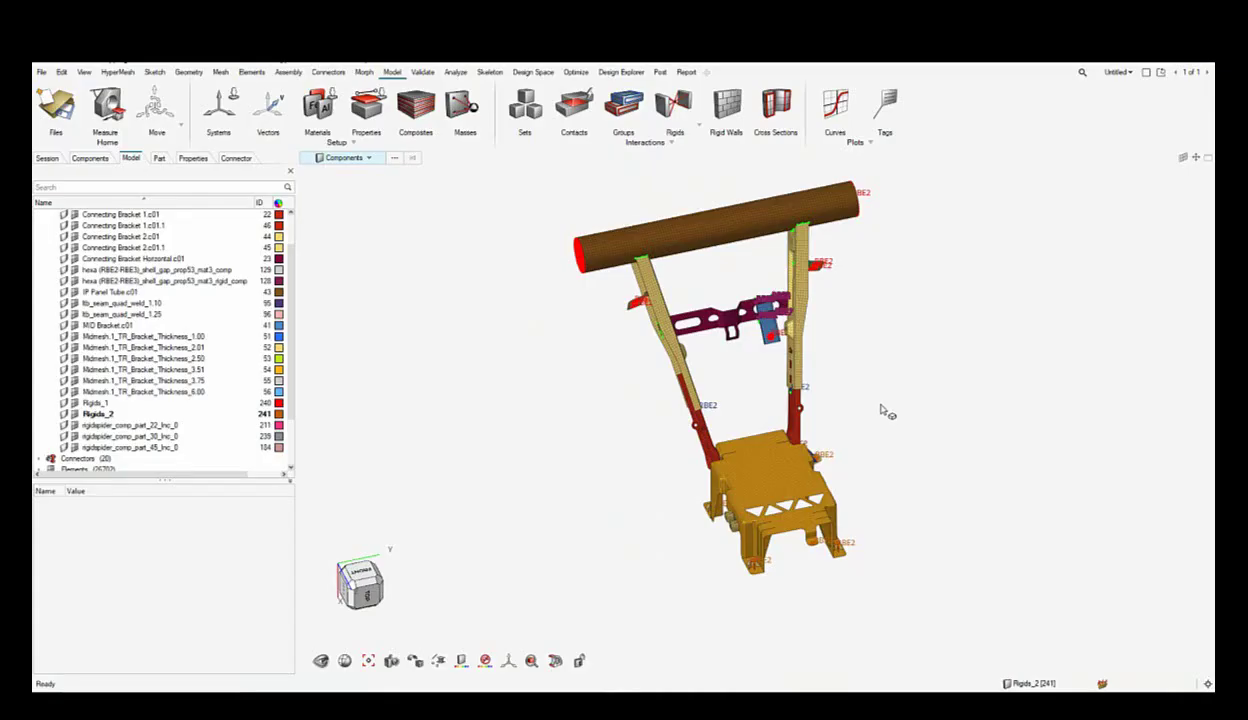
Step: Examine the bracket assembly model coloured by material, by part and by property
{"action": "left_click_drag", "start_coordinate": [886, 412], "coordinate": [817, 413], "text": "ctrl"}
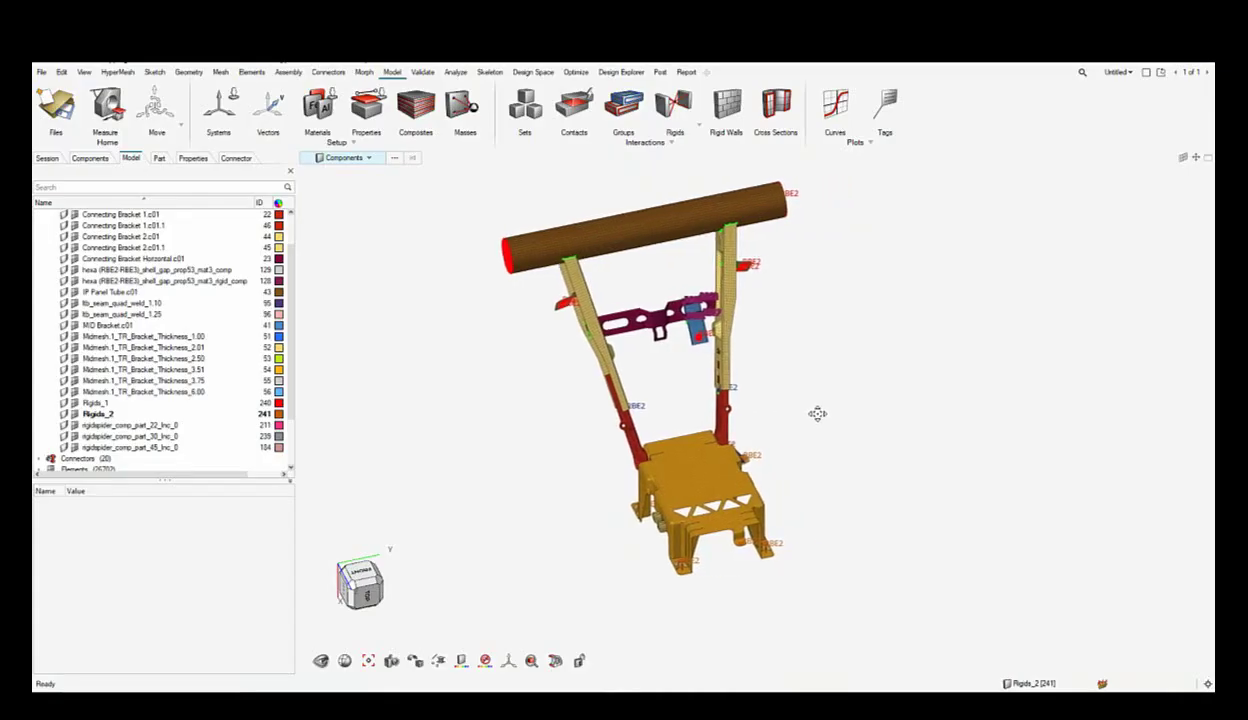
{"action": "key", "text": "m"}
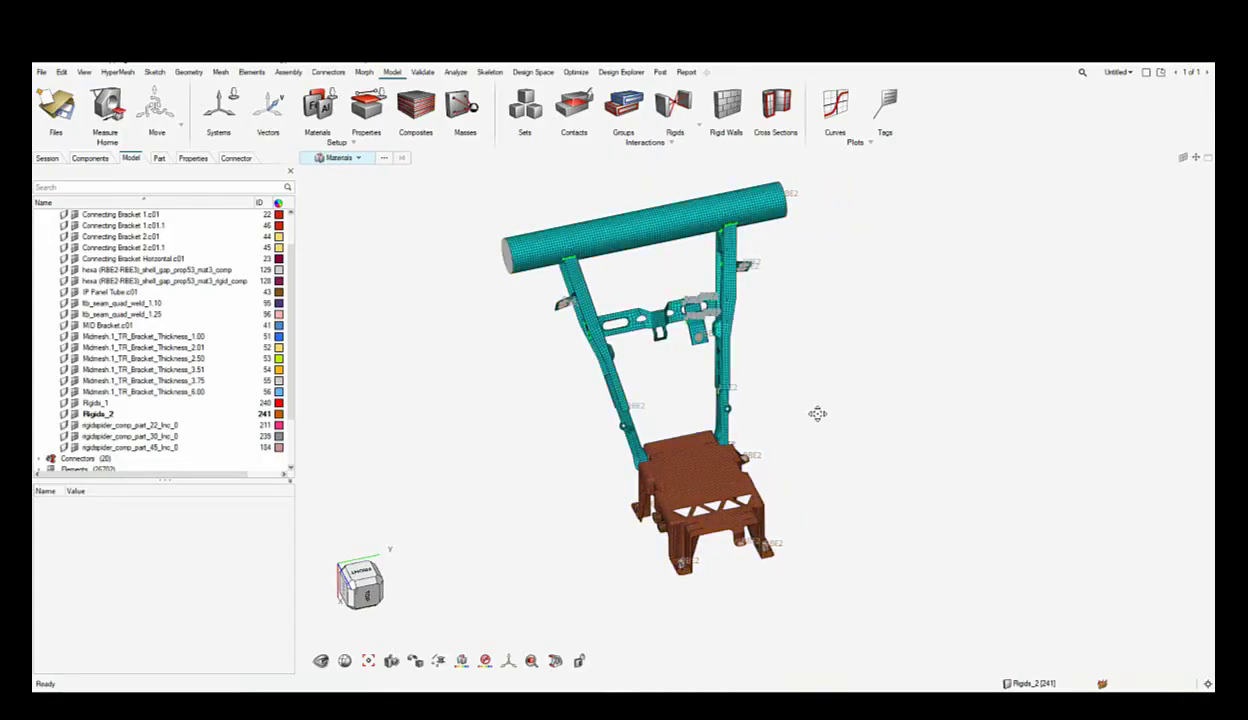
{"action": "key", "text": "p"}
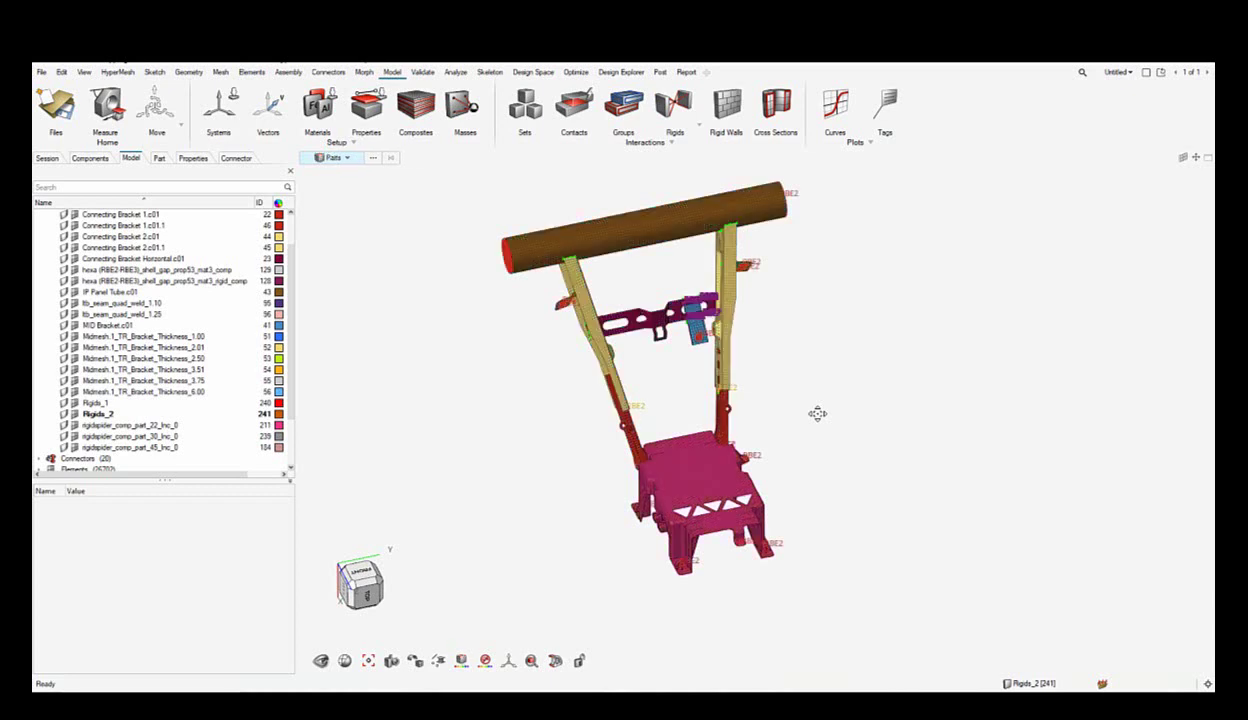
{"action": "key", "text": "p"}
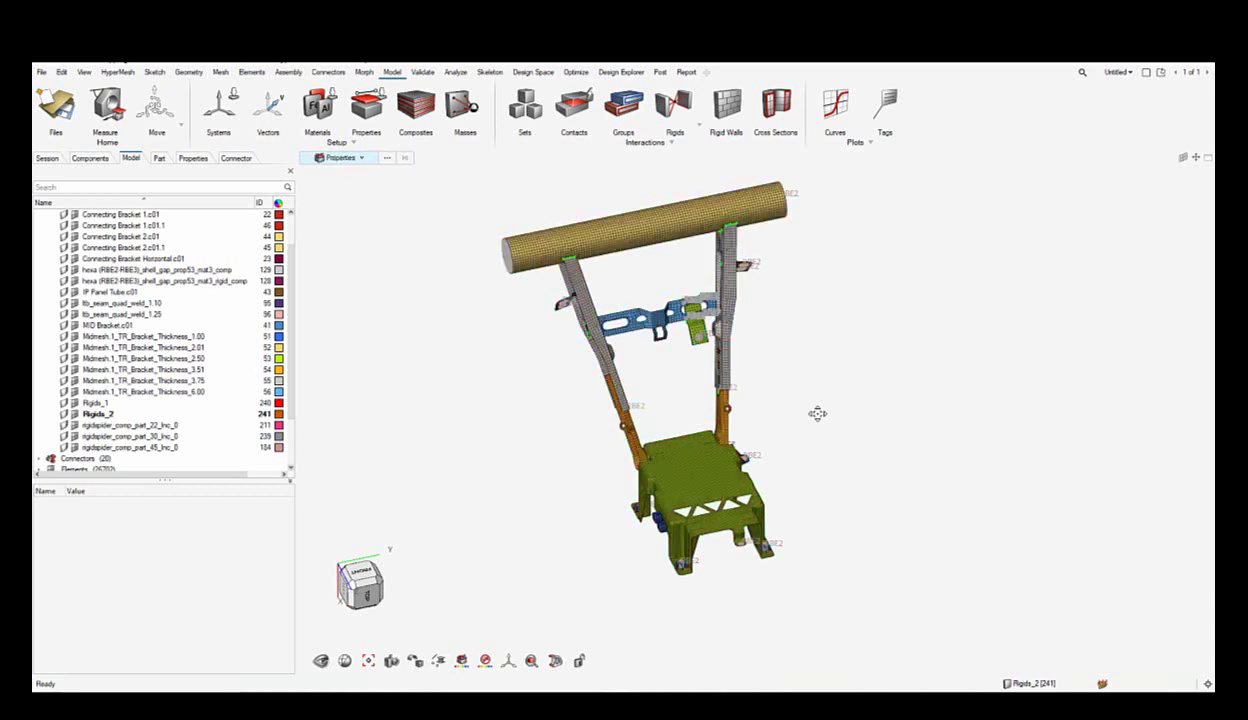
{"action": "key", "text": "p"}
{"action": "key", "text": "p"}
{"action": "key", "text": "m"}
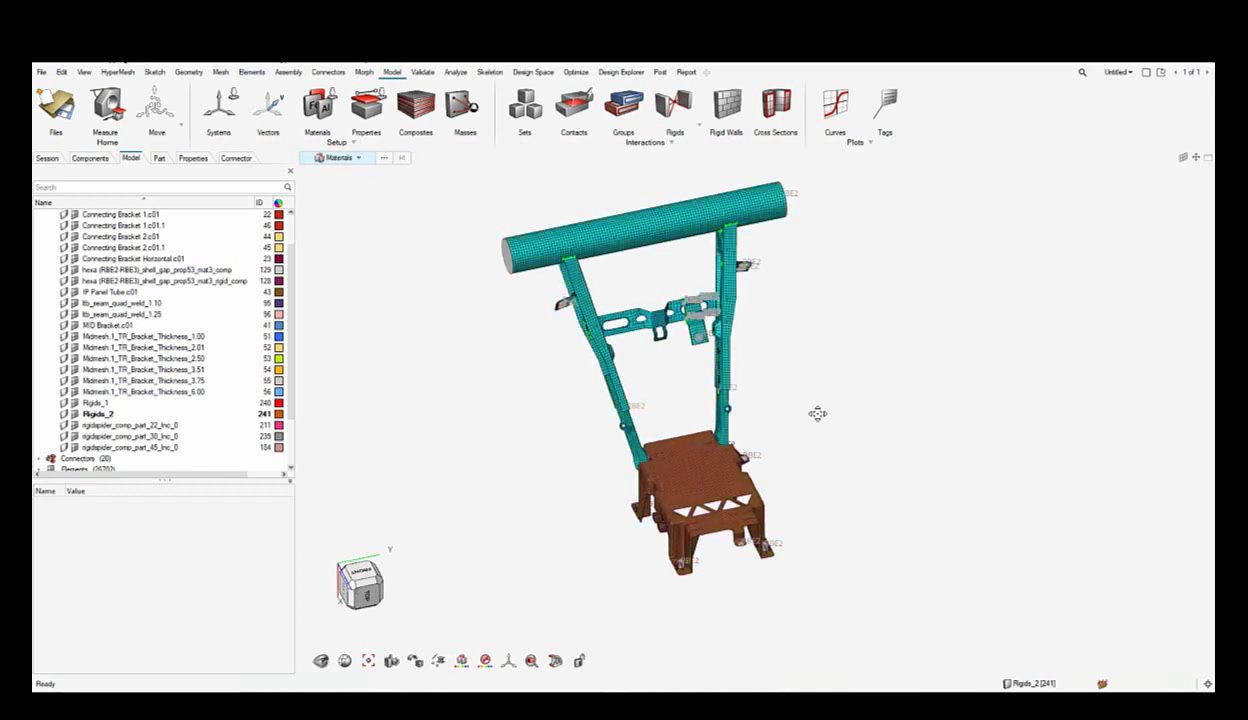
{"action": "left_click_drag", "start_coordinate": [802, 413], "coordinate": [671, 390], "text": "ctrl"}
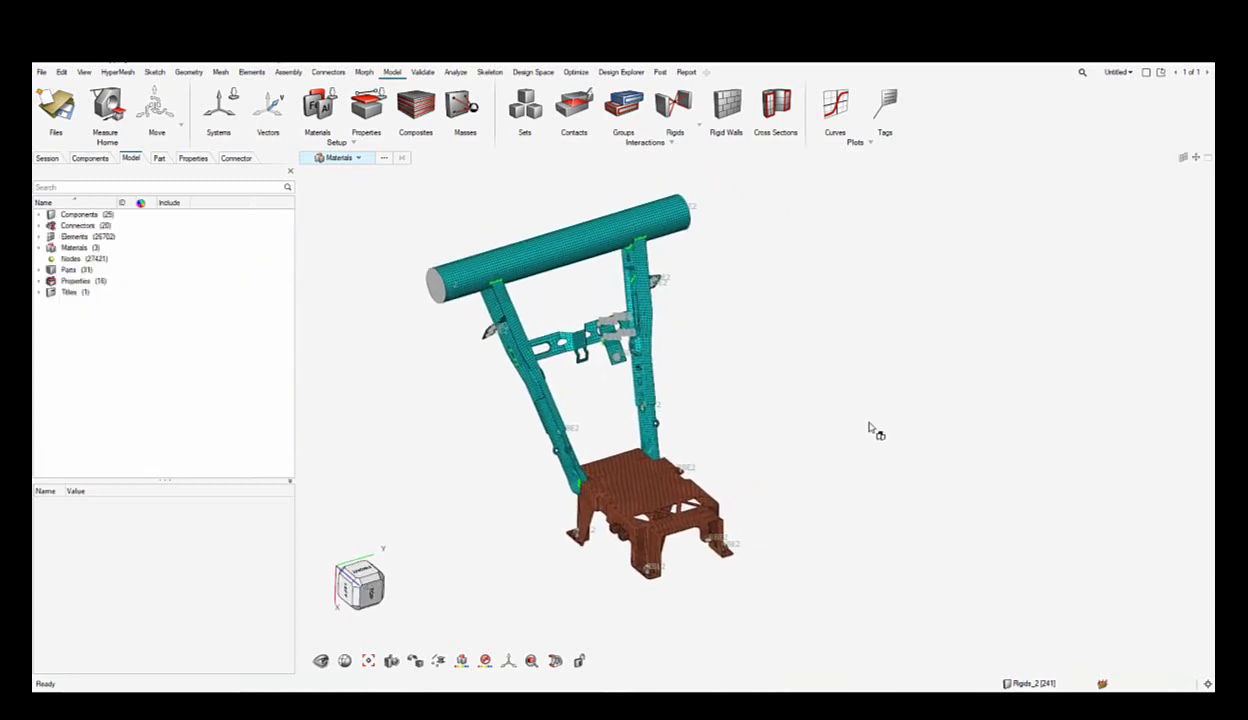
{"action": "right_click_drag", "start_coordinate": [869, 424], "coordinate": [830, 421]}
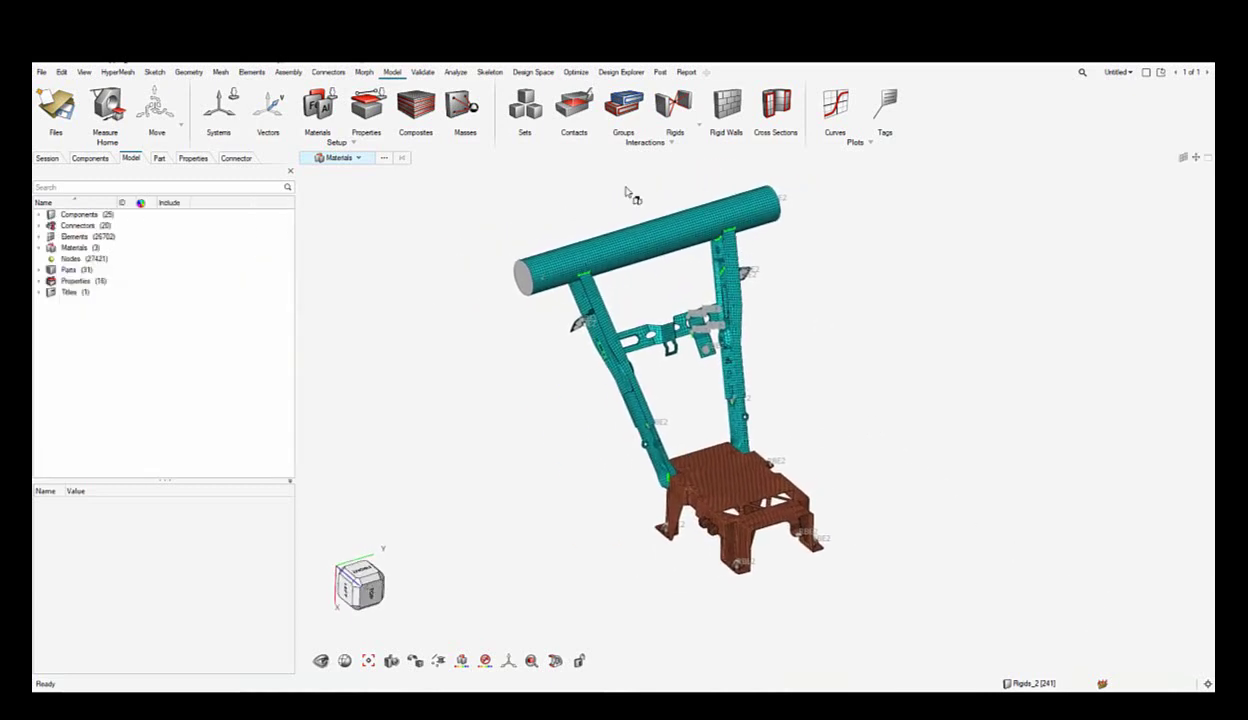
Step: Open the Subsystem browser and keep it as a compact floating window beside the model
{"action": "left_click", "coordinate": [289, 74]}
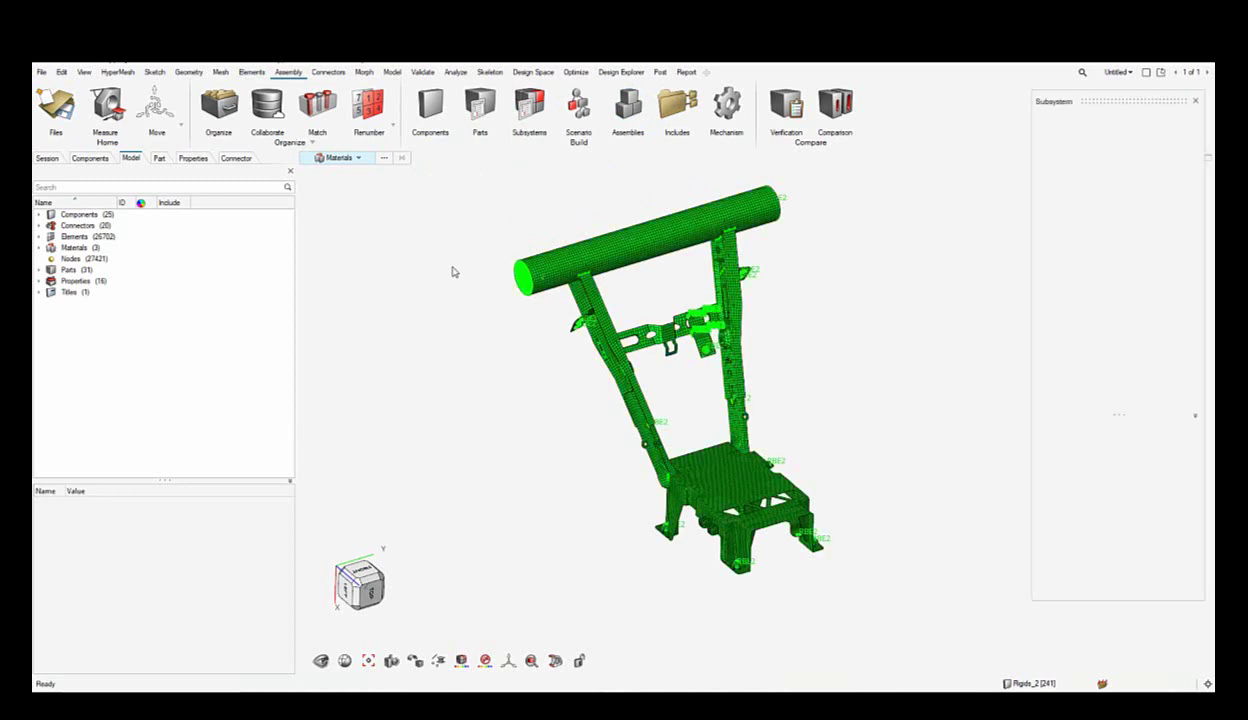
{"action": "left_click_drag", "start_coordinate": [1095, 98], "coordinate": [165, 270]}
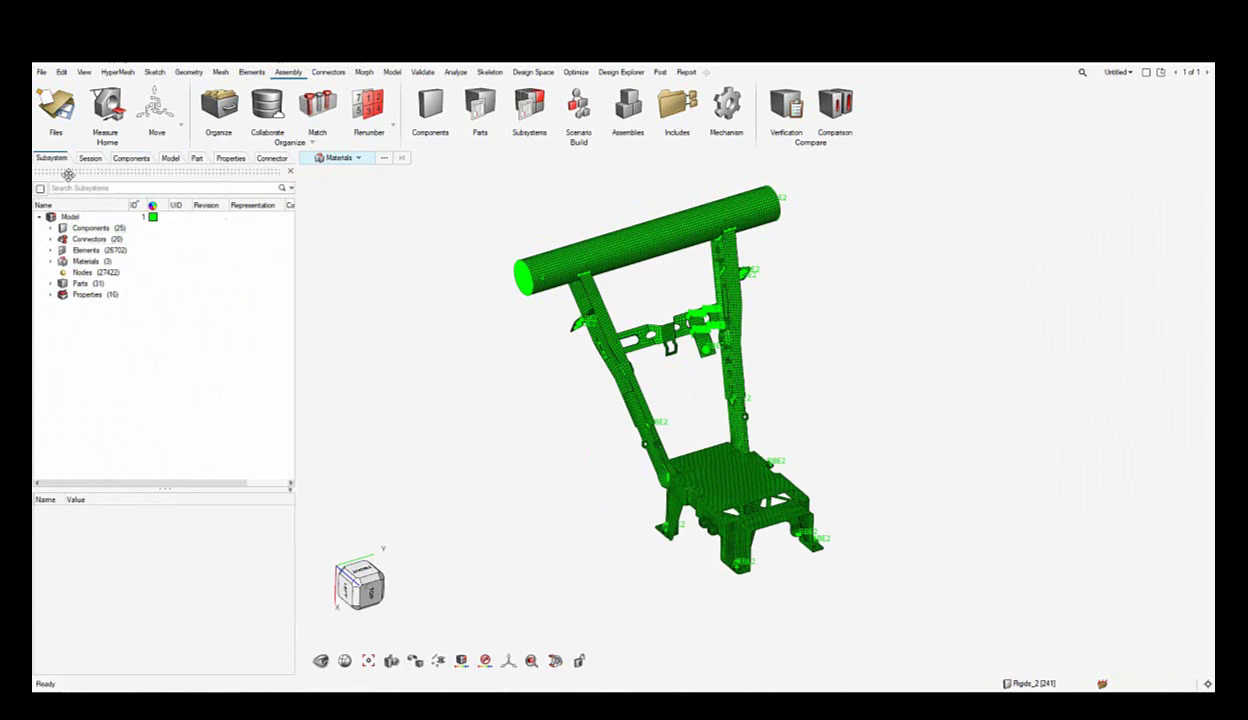
{"action": "left_click_drag", "start_coordinate": [66, 173], "coordinate": [968, 152]}
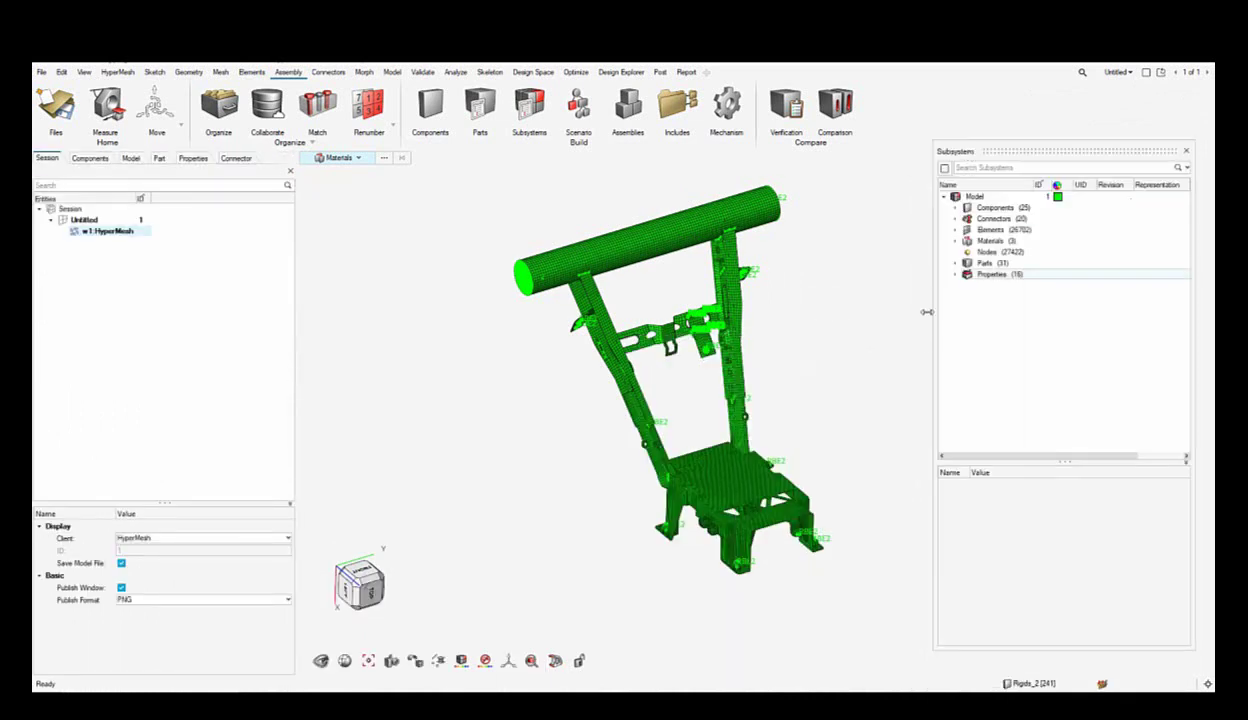
{"action": "left_click_drag", "start_coordinate": [930, 315], "coordinate": [1022, 315]}
{"action": "left_click_drag", "start_coordinate": [1099, 144], "coordinate": [1113, 112]}
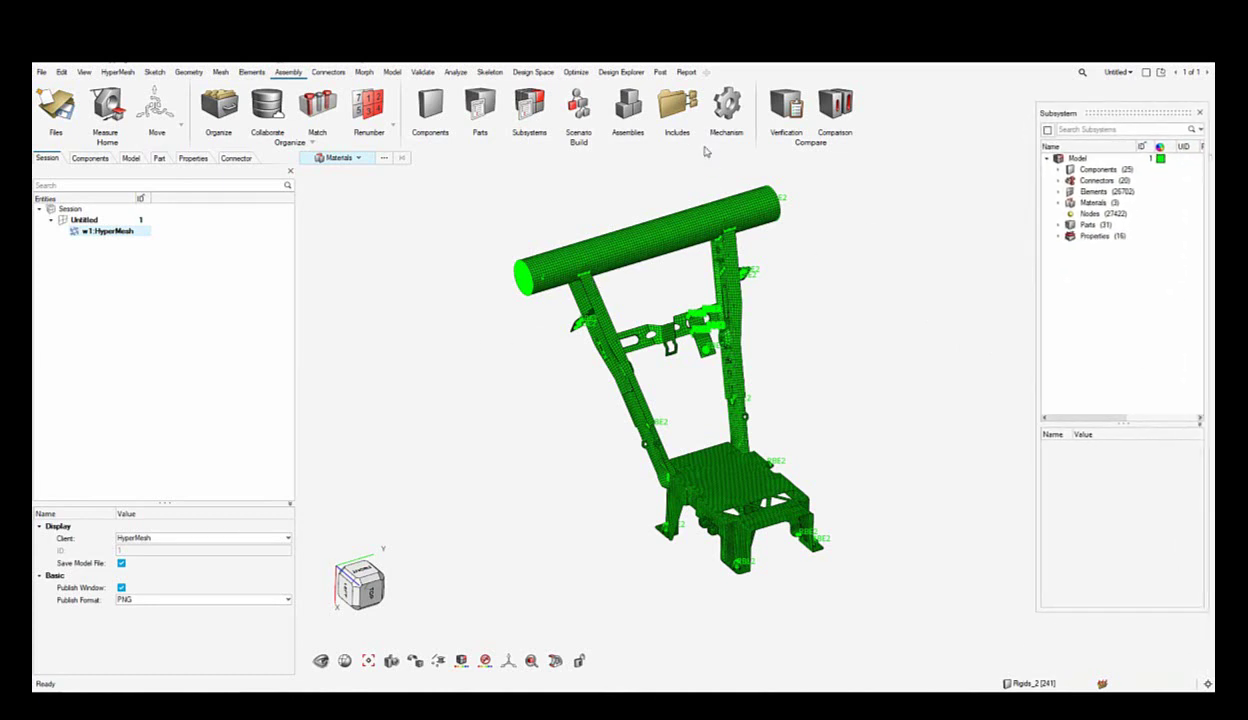
Step: Open the Includes browser and bring up the list of the model's components
{"action": "left_click", "coordinate": [676, 106]}
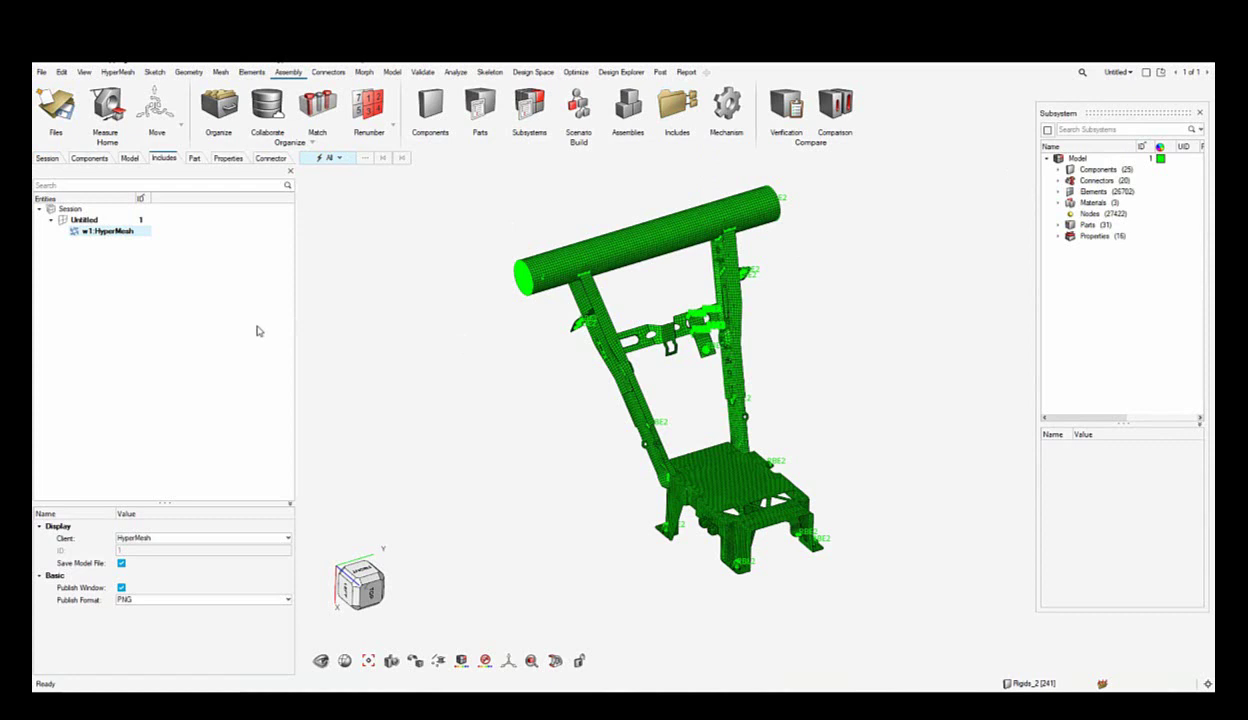
{"action": "left_click", "coordinate": [130, 159]}
{"action": "mouse_move", "coordinate": [432, 432]}
{"action": "right_mouse_down"}
{"action": "mouse_move", "coordinate": [368, 419]}
{"action": "mouse_move", "coordinate": [414, 426]}
{"action": "right_mouse_up"}
{"action": "left_click", "coordinate": [89, 158]}
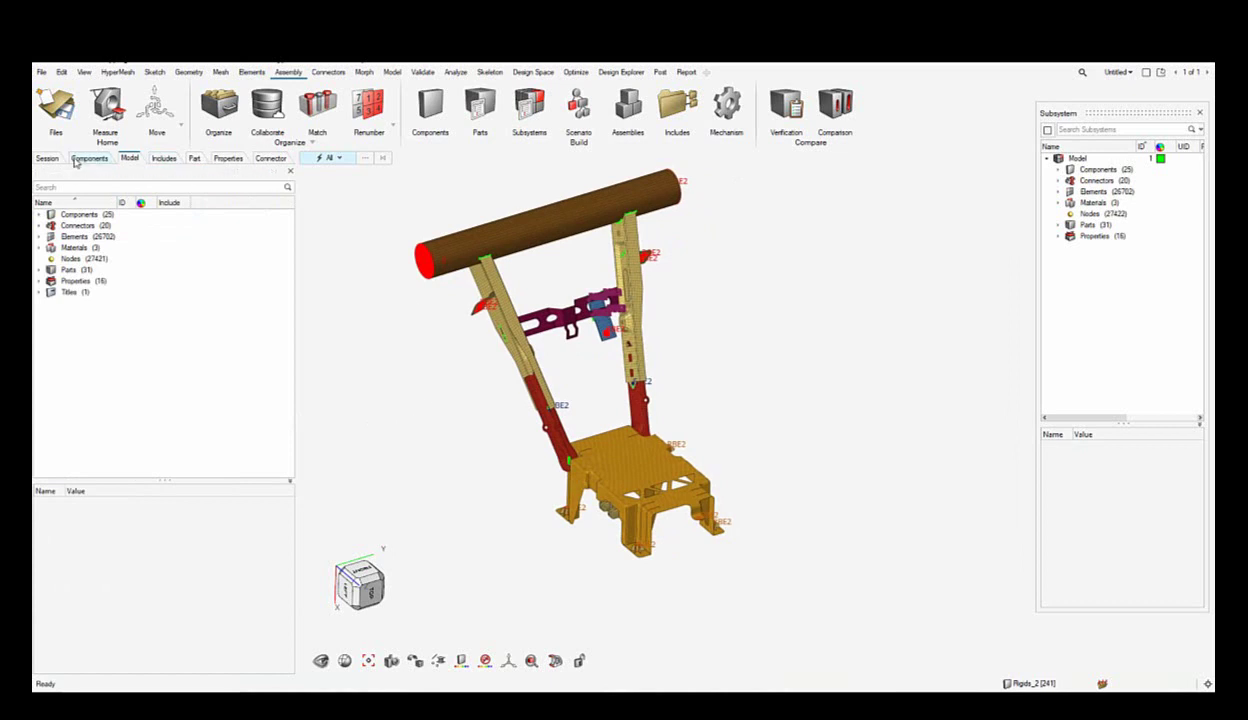
{"action": "right_click_drag", "start_coordinate": [479, 530], "coordinate": [429, 504], "text": "ctrl"}
{"action": "right_click_drag", "start_coordinate": [514, 492], "coordinate": [589, 537], "text": "ctrl"}
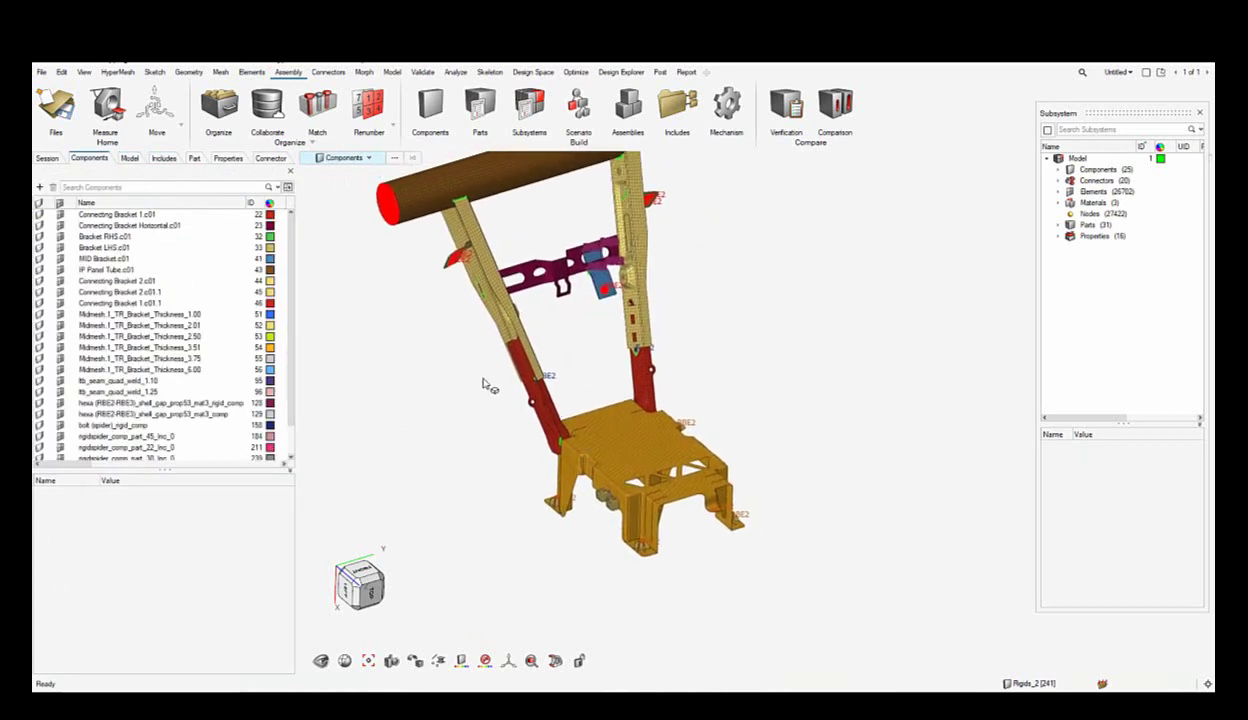
Step: Select one element on the orange base bracket, extend the selection to all attached elements, and isolate them
{"action": "left_click", "coordinate": [364, 160]}
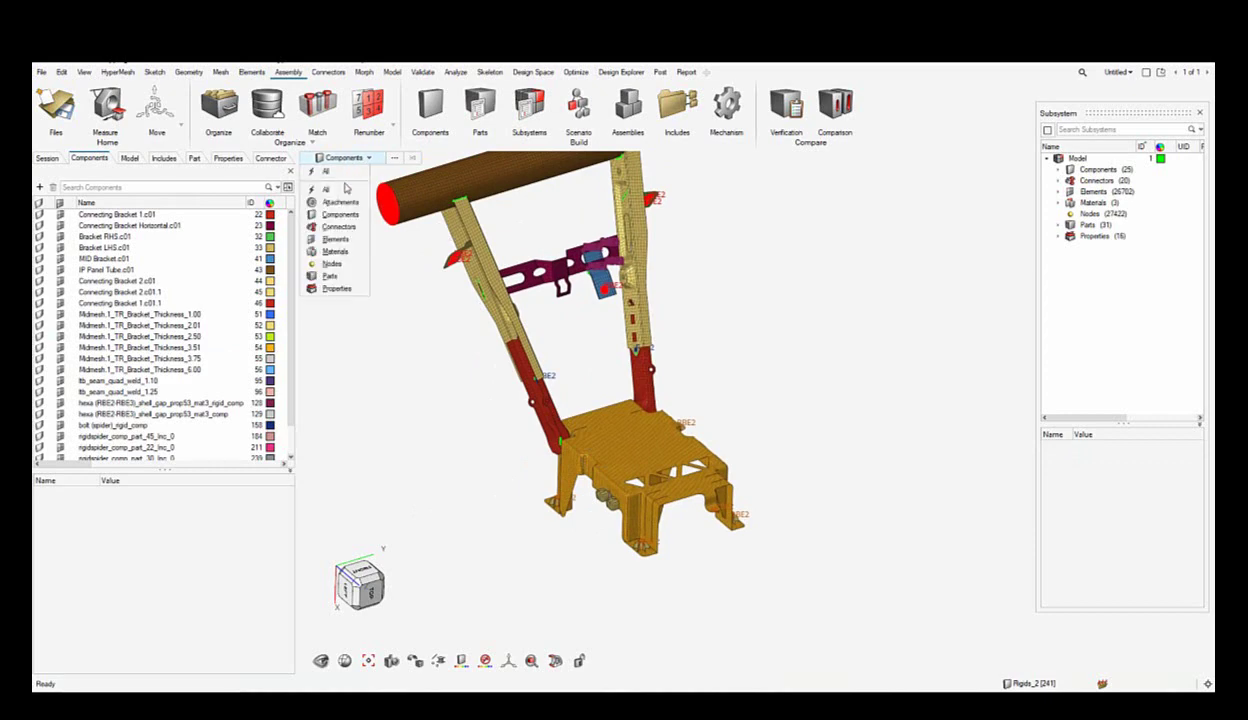
{"action": "left_click", "coordinate": [336, 239]}
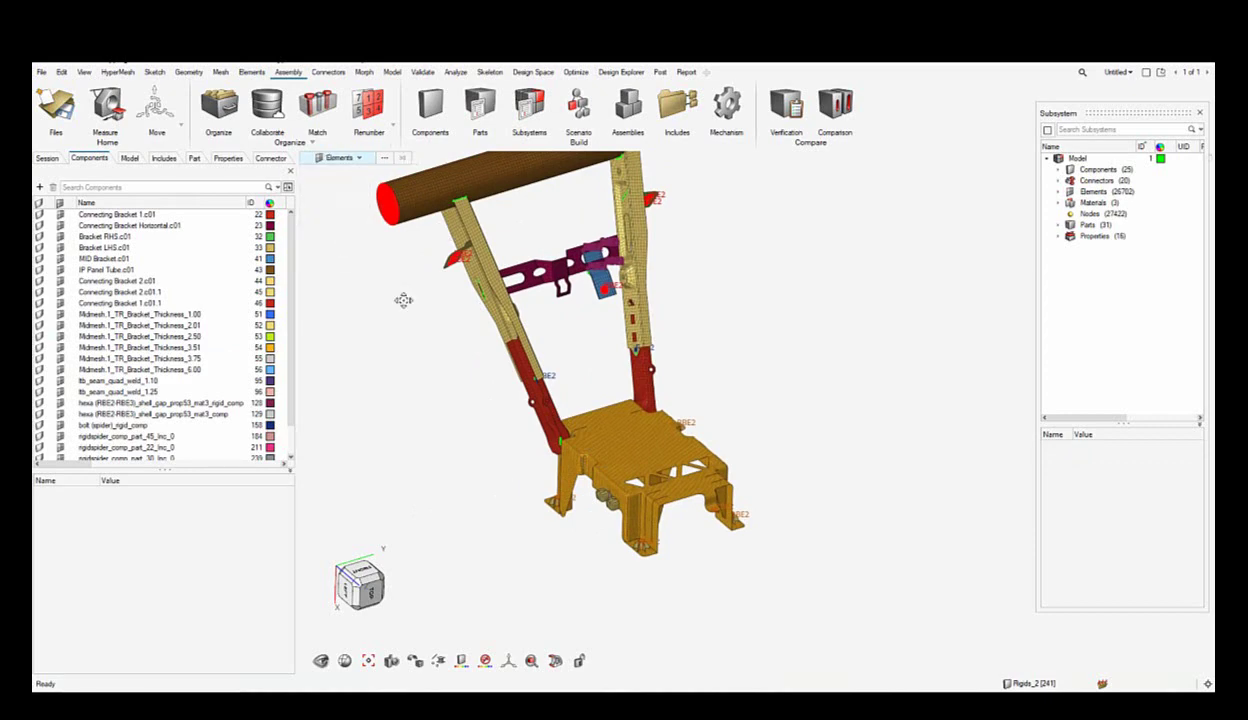
{"action": "right_click_drag", "start_coordinate": [390, 285], "coordinate": [592, 452], "text": "ctrl"}
{"action": "scroll", "coordinate": [650, 465], "scroll_direction": "up", "scroll_amount": 10}
{"action": "left_click", "coordinate": [670, 455]}
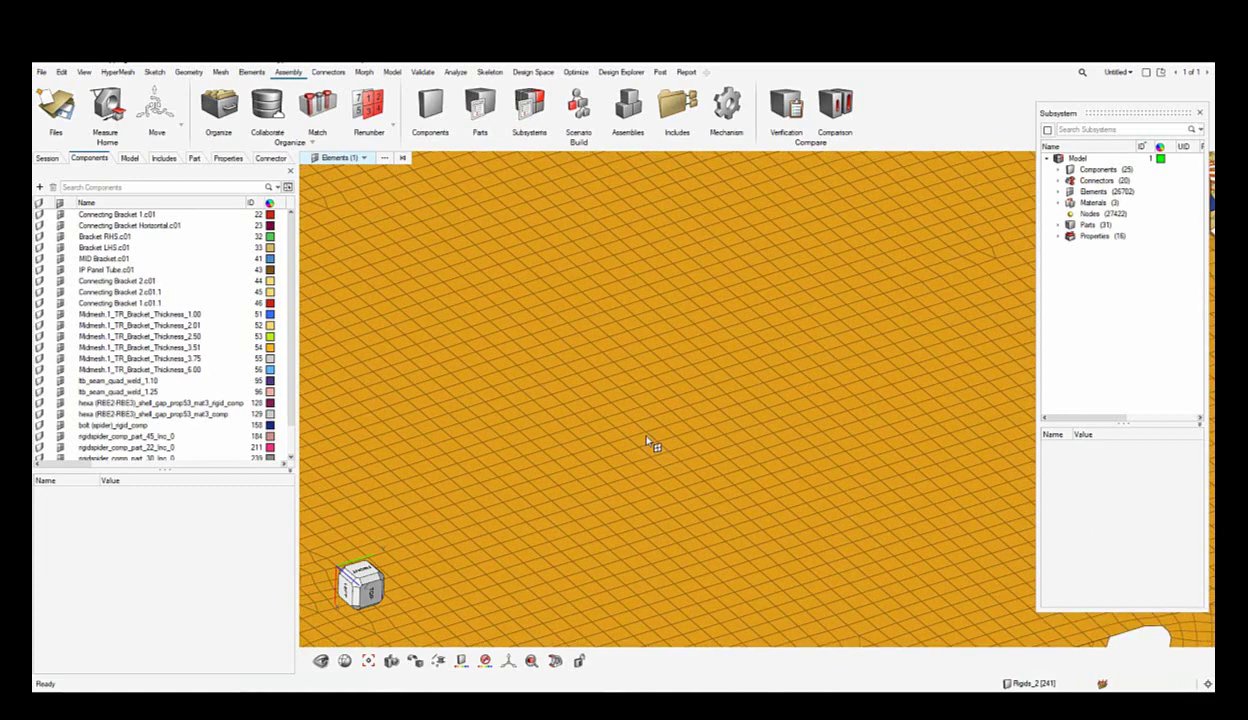
{"action": "key", "text": "shift+a"}
{"action": "scroll", "coordinate": [642, 423], "scroll_direction": "down", "scroll_amount": 6}
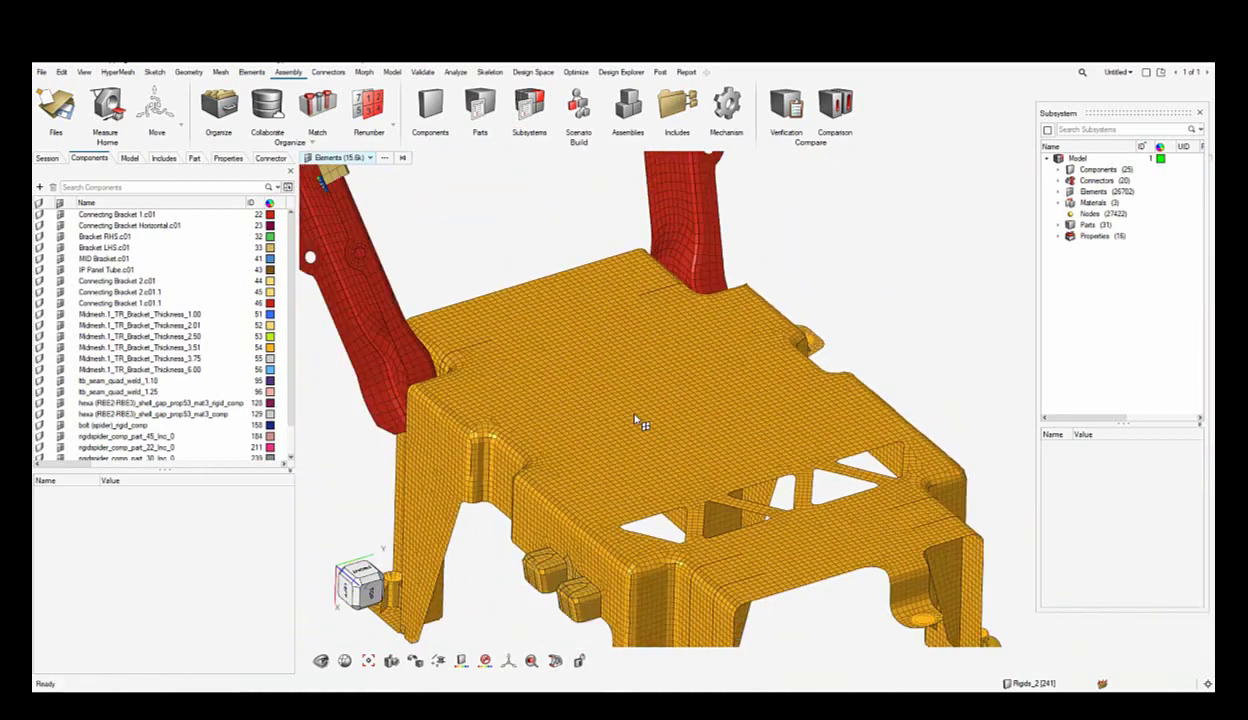
{"action": "scroll", "coordinate": [640, 422], "scroll_direction": "down", "scroll_amount": 3}
{"action": "right_click", "coordinate": [640, 422]}
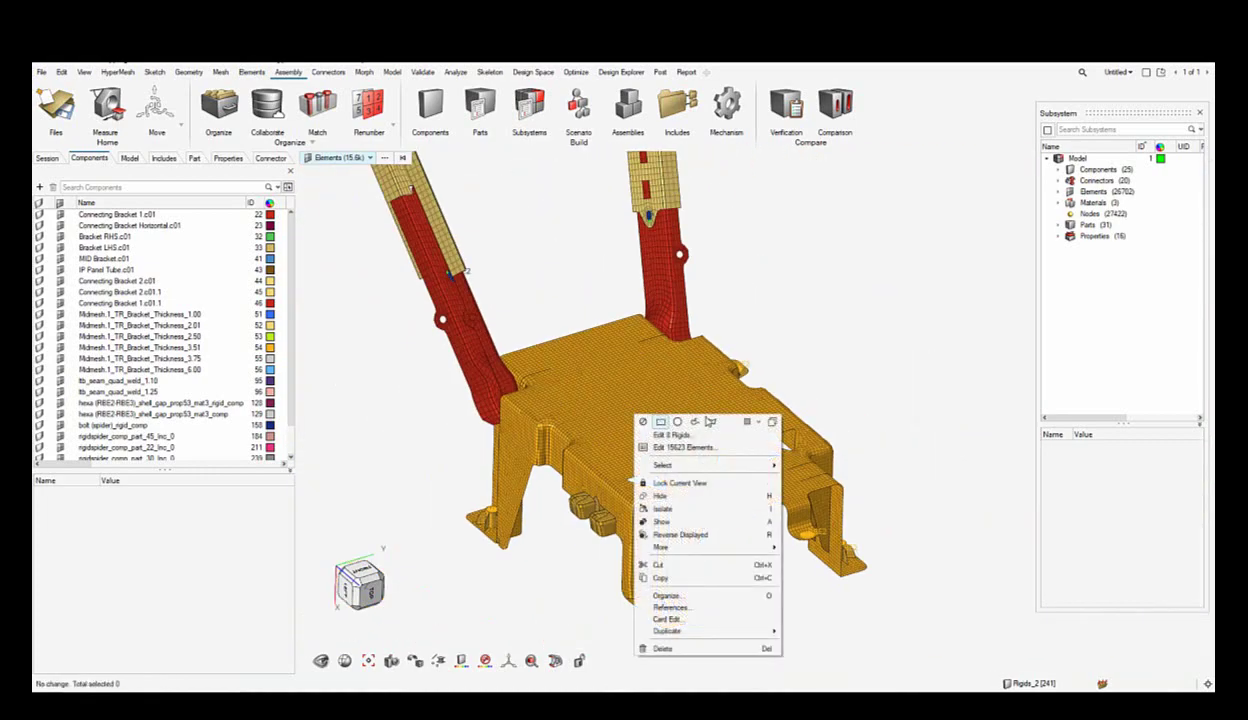
{"action": "left_click", "coordinate": [688, 510]}
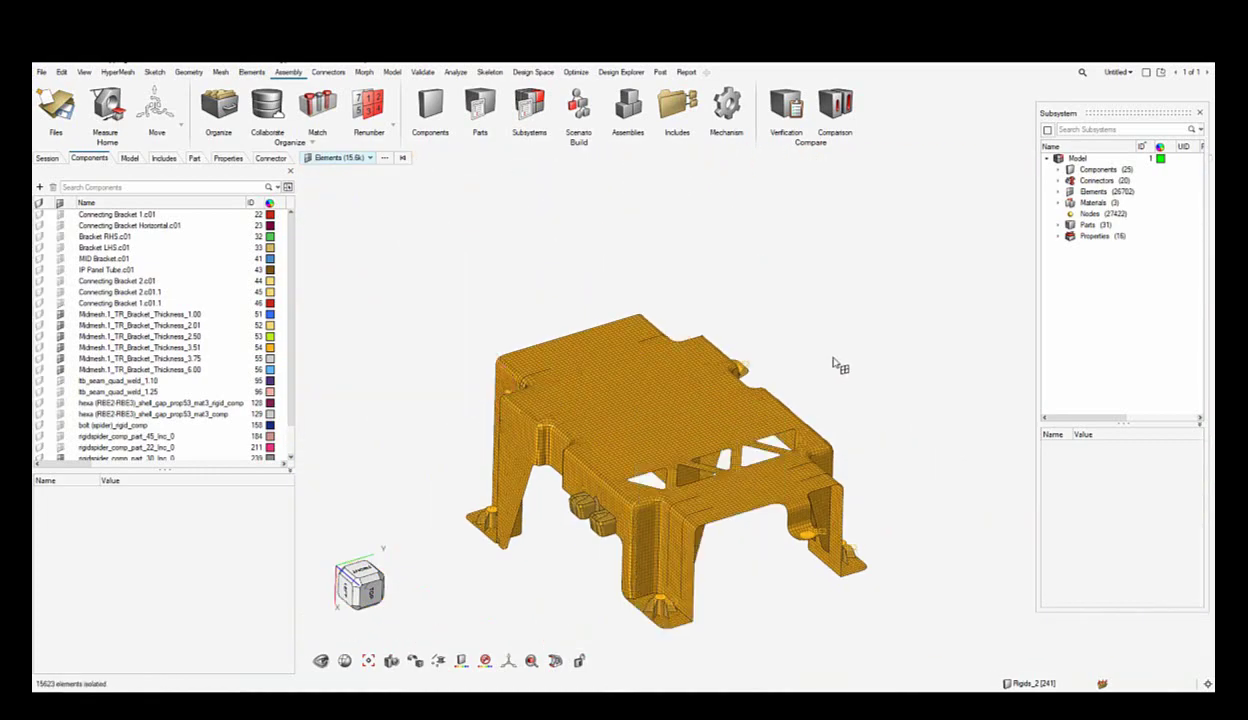
{"action": "right_click_drag", "start_coordinate": [777, 481], "coordinate": [703, 427]}
{"action": "scroll", "coordinate": [720, 371], "scroll_direction": "down", "scroll_amount": 1}
{"action": "left_click_drag", "start_coordinate": [383, 221], "coordinate": [846, 581]}
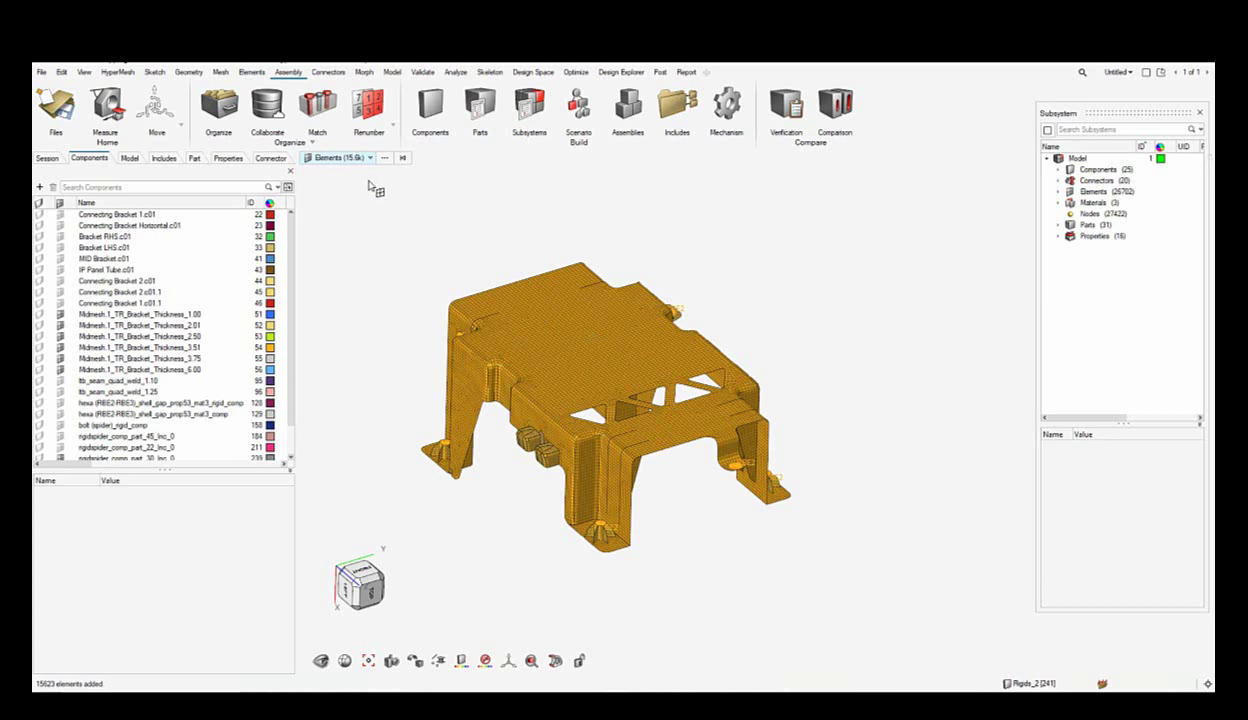
{"action": "left_click", "coordinate": [401, 157]}
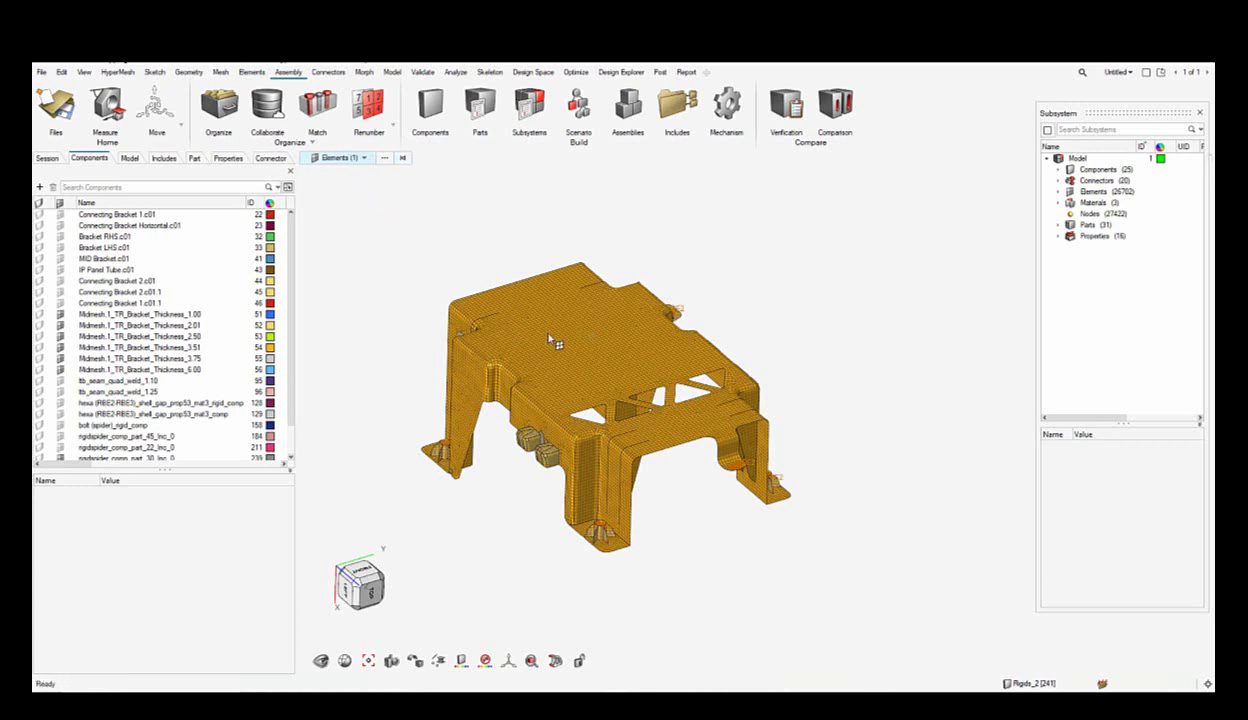
Step: Create a subsystem from the components that contain all elements attached to the picked element on the isolated bracket
{"action": "right_click", "coordinate": [552, 341]}
{"action": "mouse_move", "coordinate": [578, 374]}
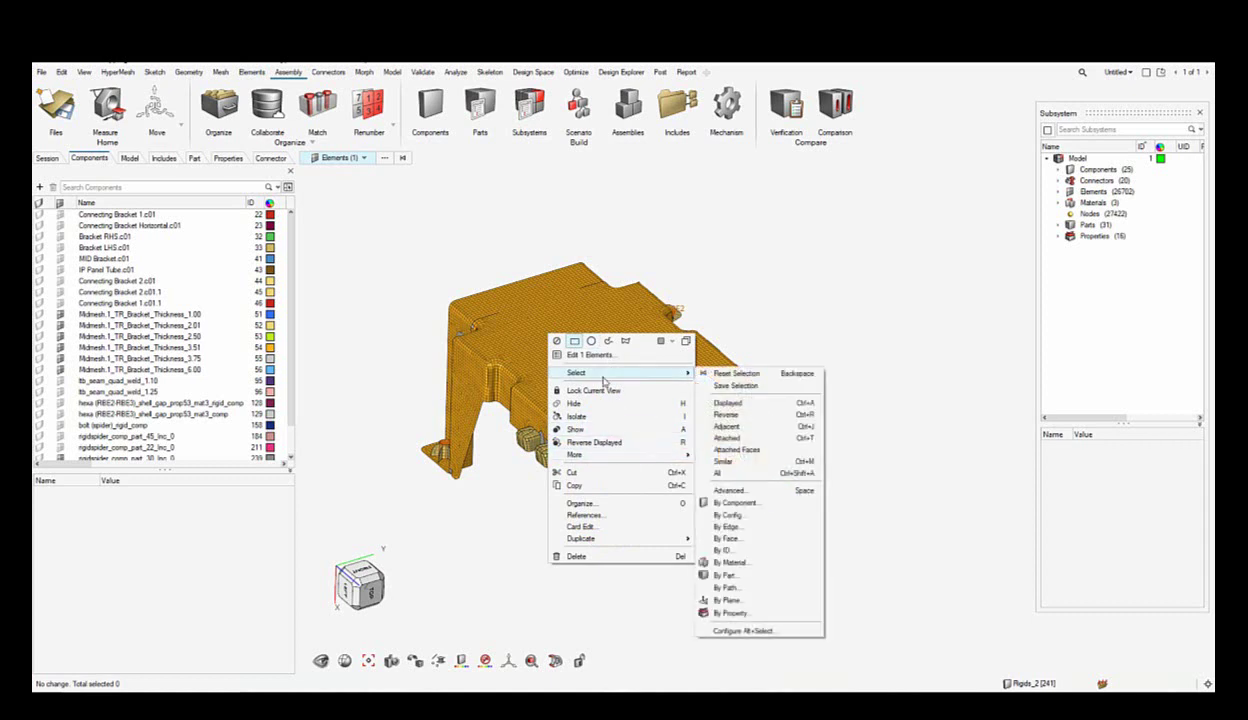
{"action": "left_click", "coordinate": [728, 438]}
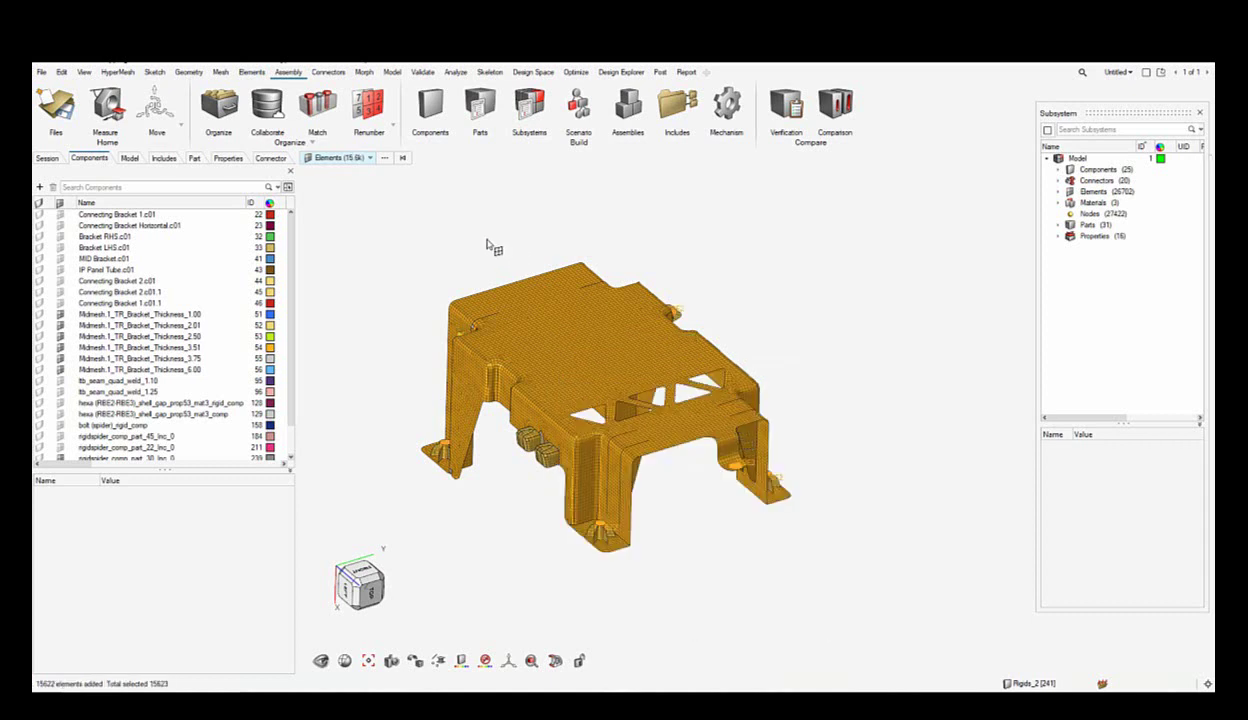
{"action": "left_click", "coordinate": [369, 160]}
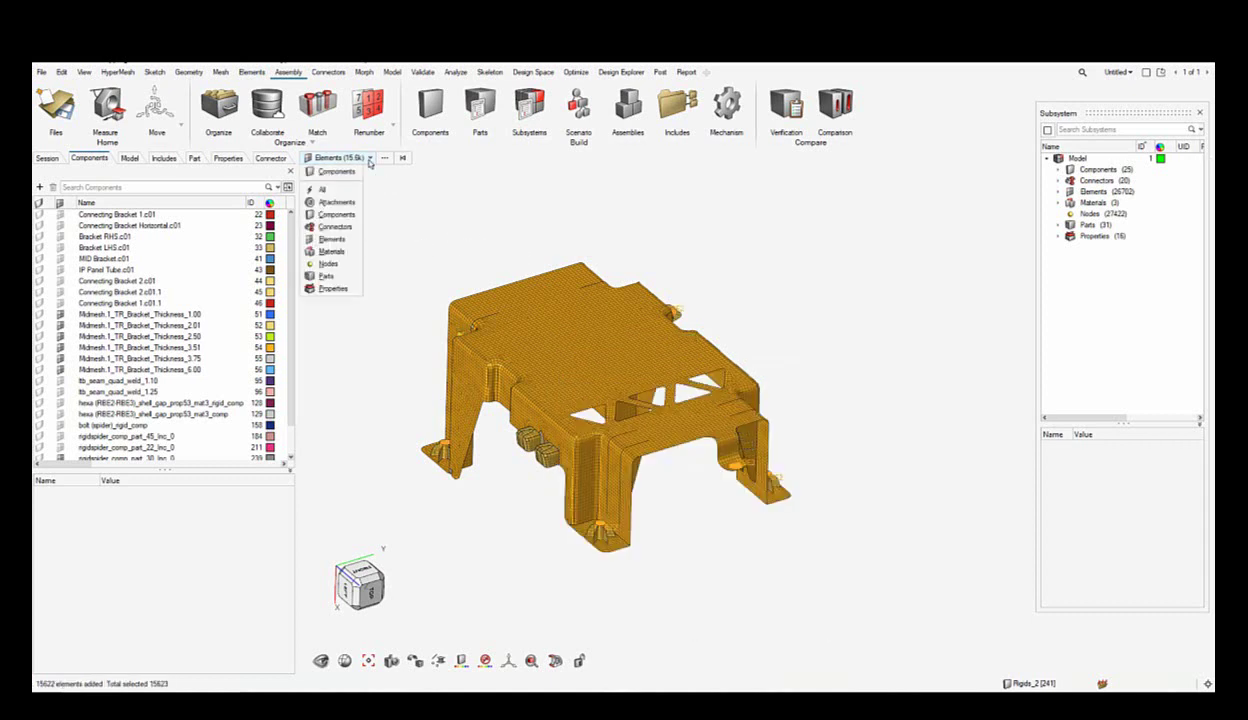
{"action": "left_click", "coordinate": [340, 212]}
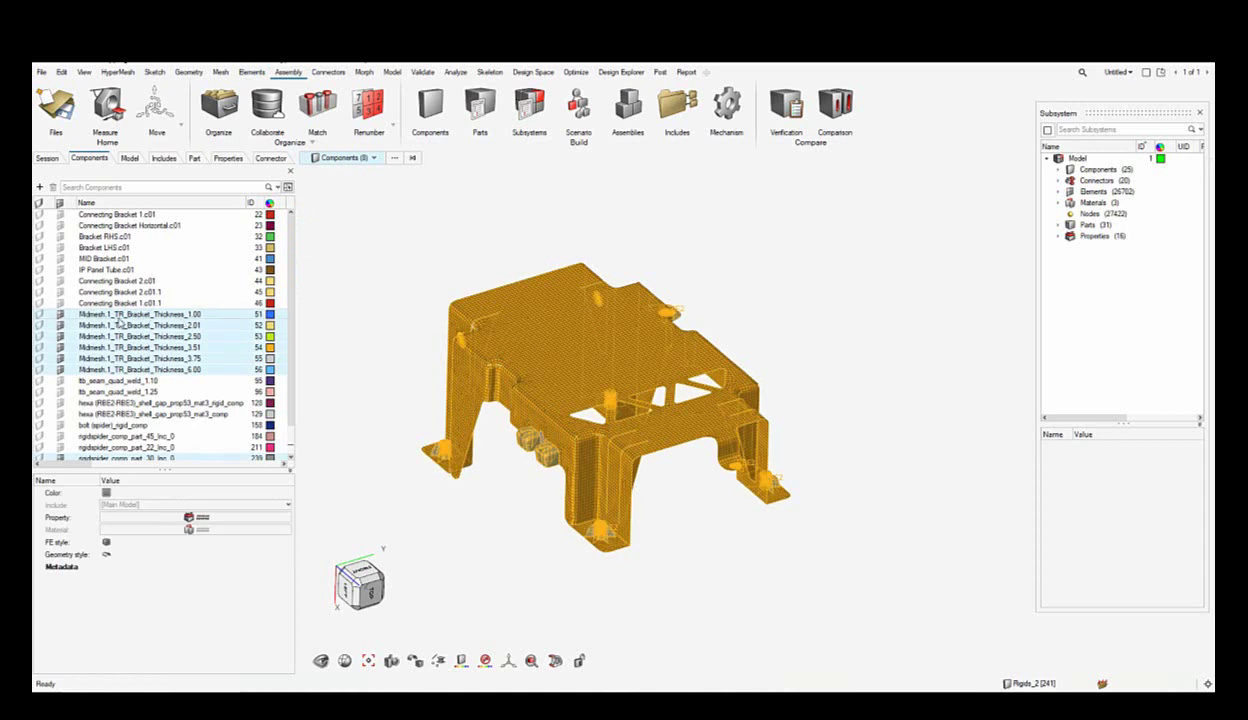
{"action": "left_click_drag", "start_coordinate": [114, 312], "coordinate": [1104, 292]}
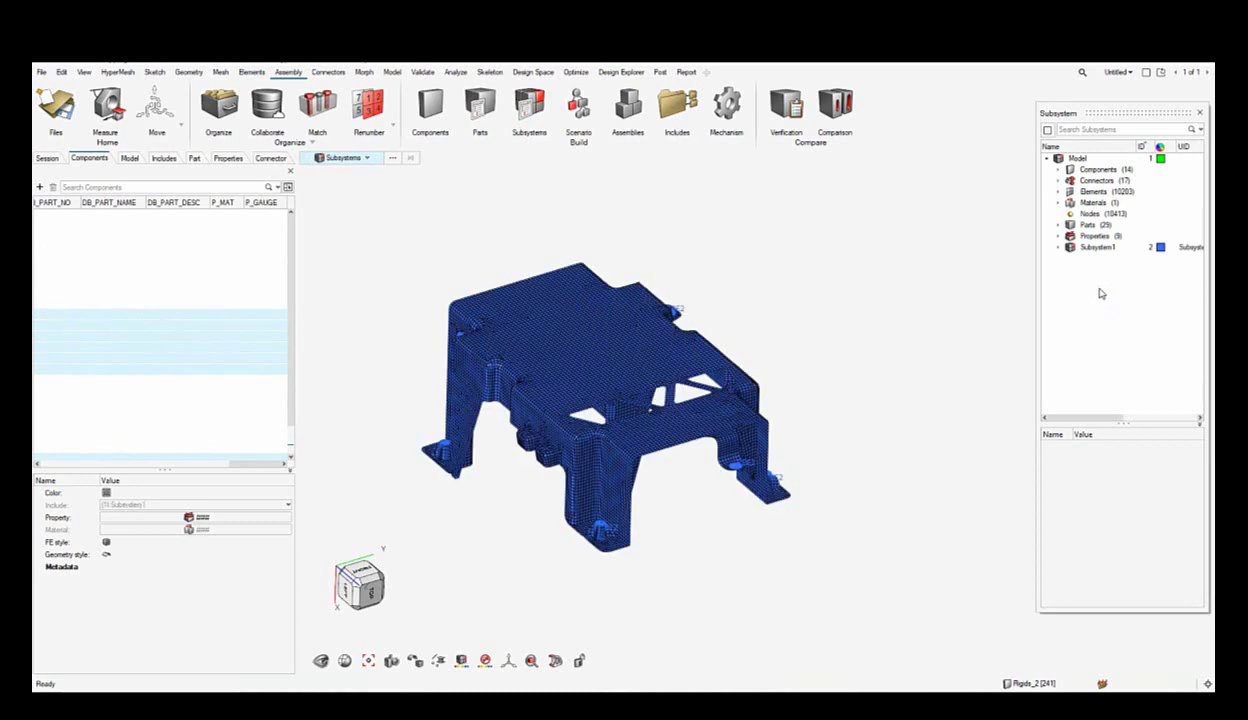
Step: Rename the new subsystem to TR_Bracket_Subsystem and clear the selection
{"action": "left_click", "coordinate": [1092, 249]}
{"action": "right_click", "coordinate": [1093, 251]}
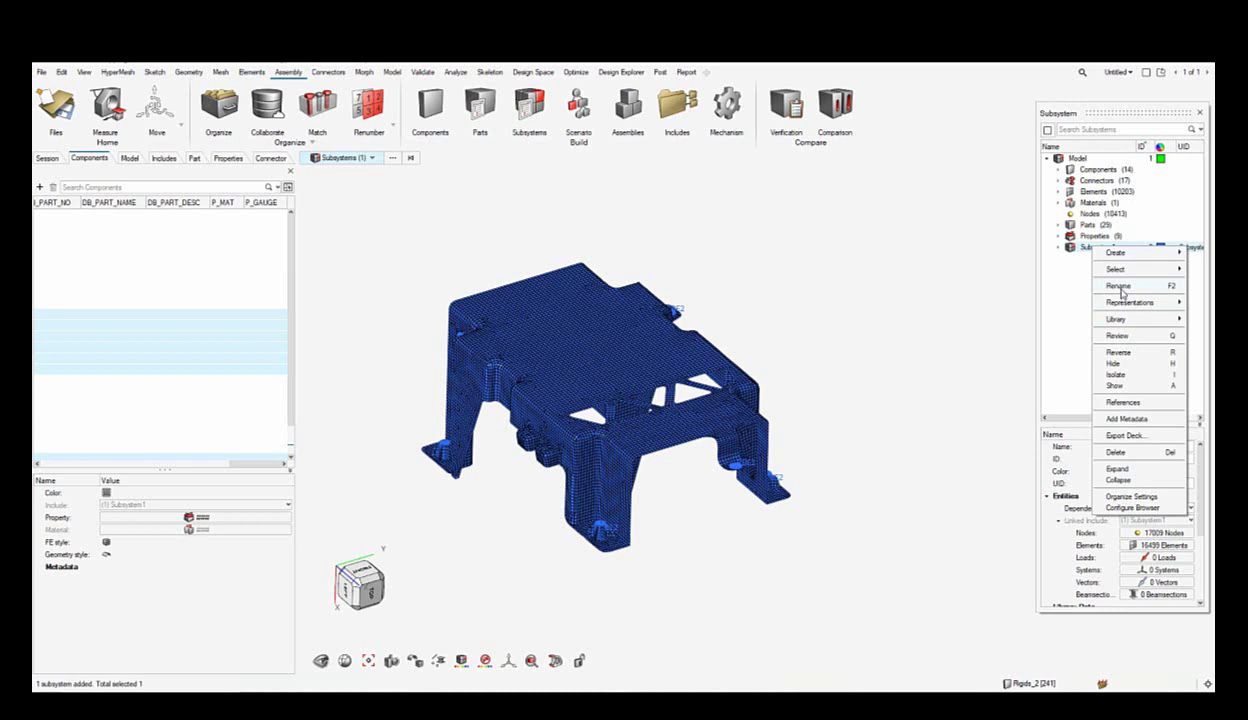
{"action": "left_click", "coordinate": [1119, 287]}
{"action": "type", "text": "TR_Bracket_Sub"}
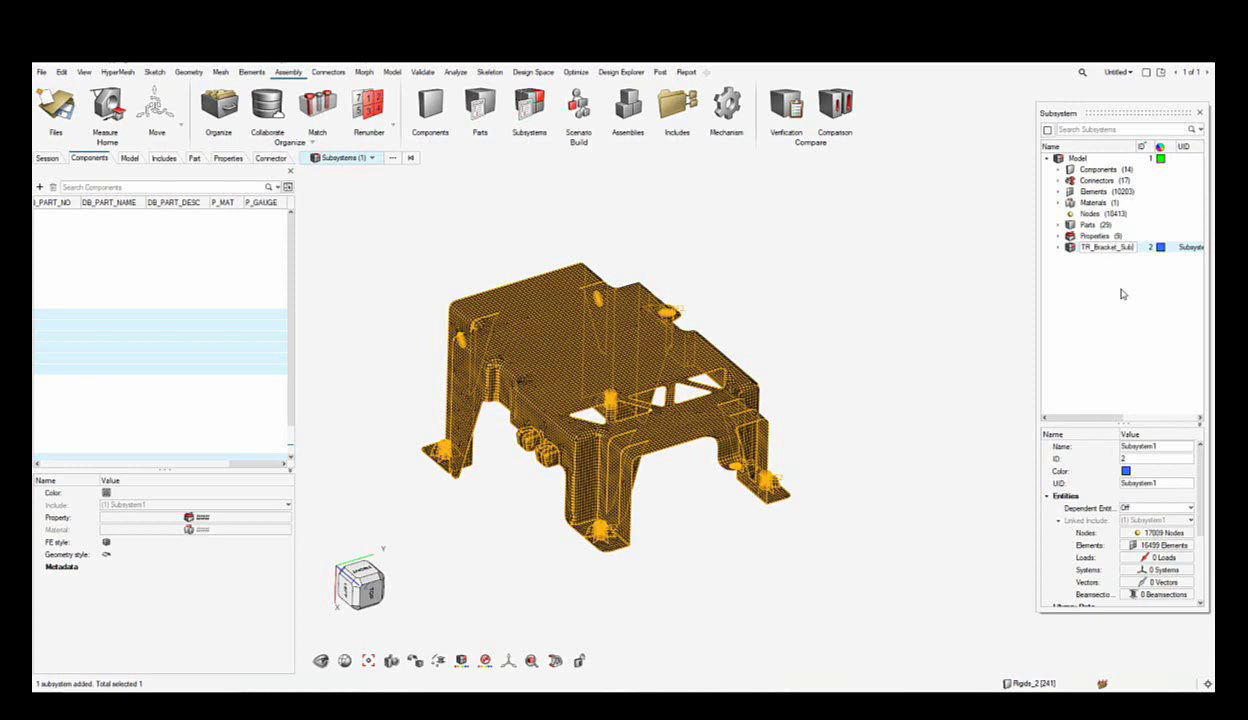
{"action": "type", "text": "system"}
{"action": "key", "text": "Return"}
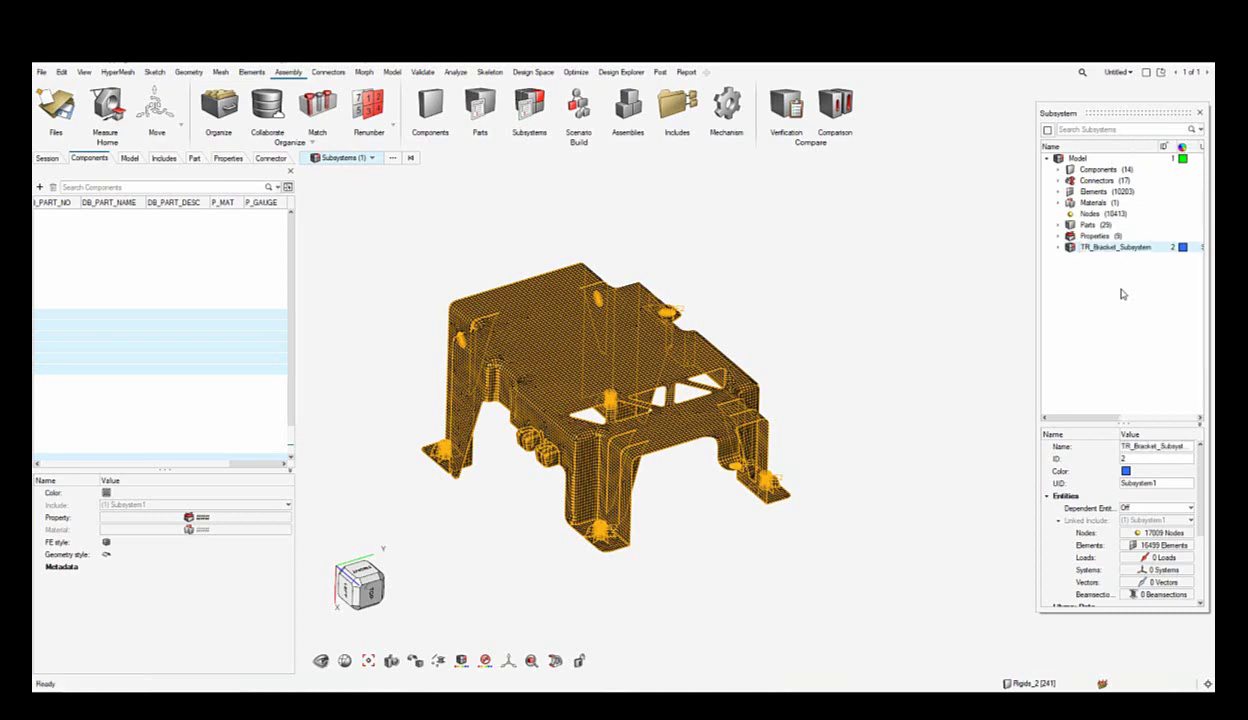
{"action": "left_click", "coordinate": [881, 341]}
Step: Show all elements, connectors and attachments of the full model again, coloured by subsystem
{"action": "middle_click_drag", "start_coordinate": [903, 341], "coordinate": [680, 428]}
{"action": "right_click_drag", "start_coordinate": [698, 446], "coordinate": [640, 467]}
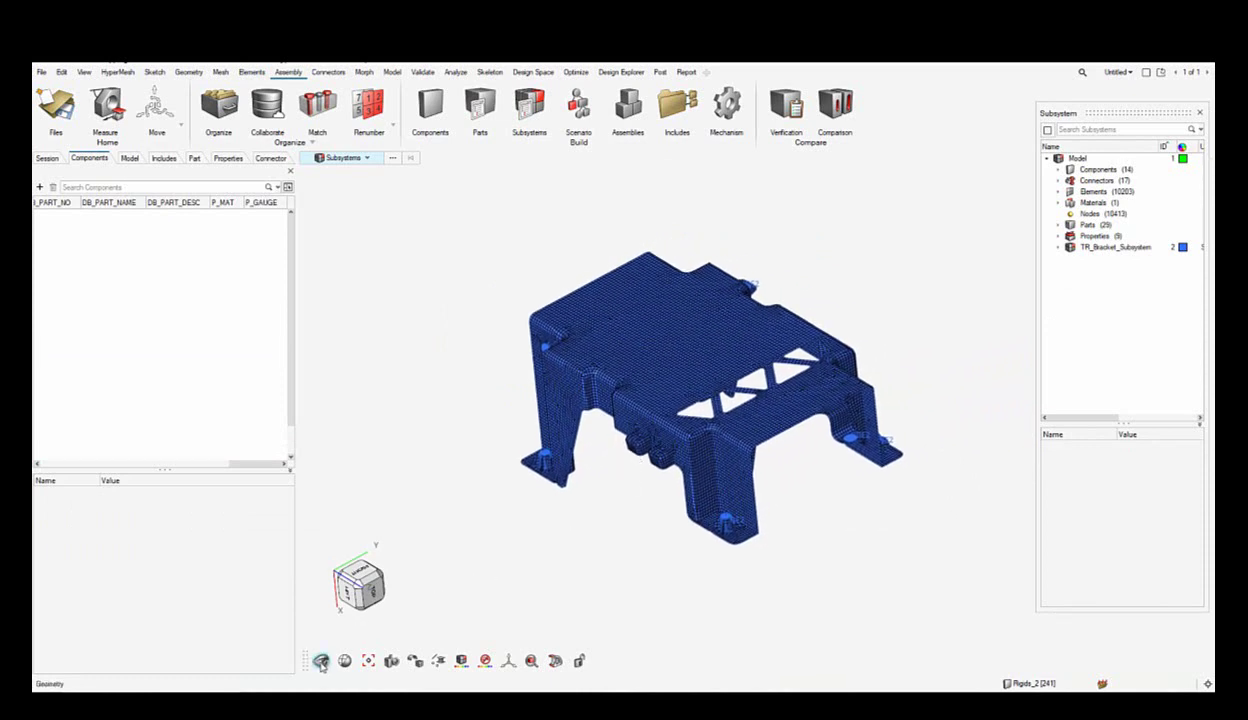
{"action": "left_click", "coordinate": [321, 661]}
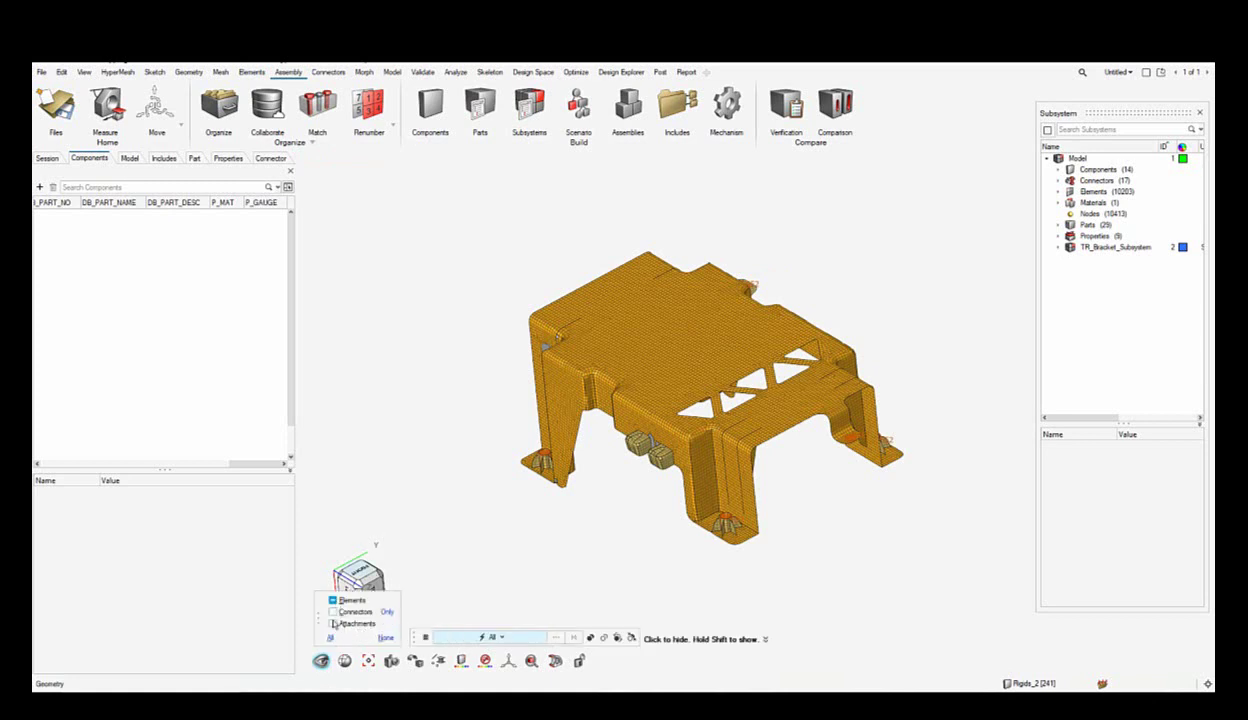
{"action": "left_click", "coordinate": [330, 638]}
{"action": "right_click_drag", "start_coordinate": [628, 466], "coordinate": [576, 476]}
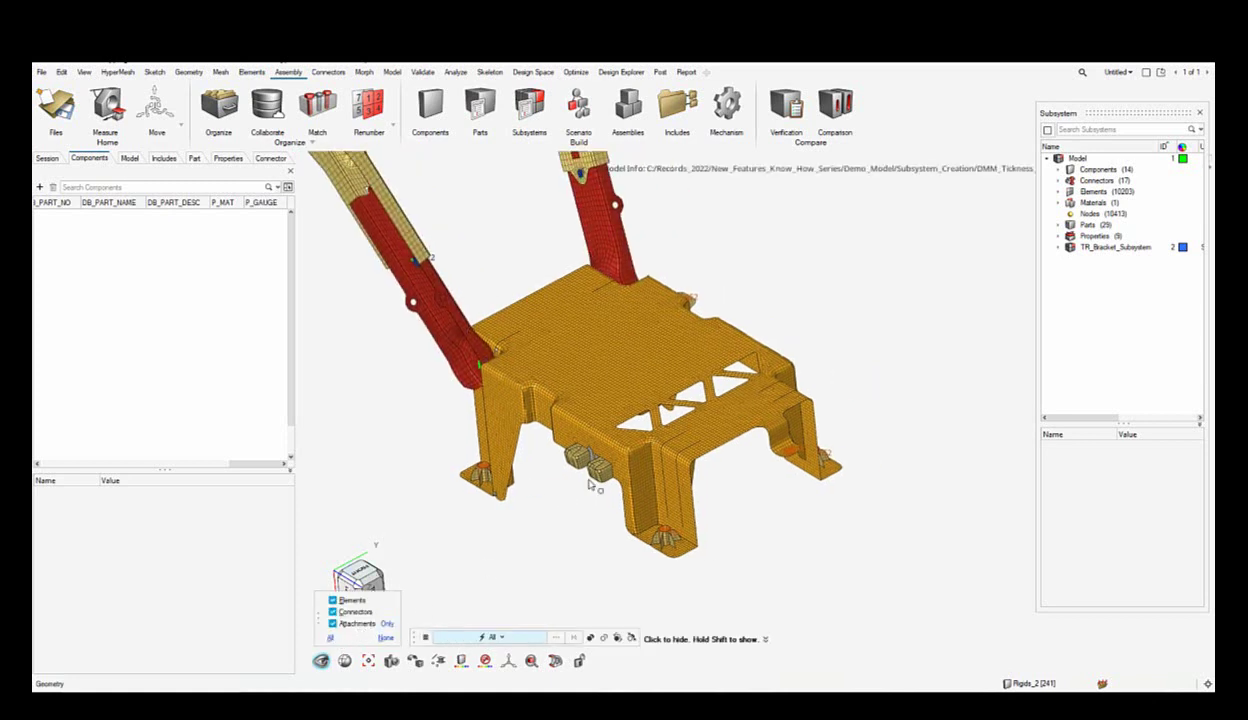
{"action": "scroll", "coordinate": [576, 470], "scroll_direction": "down", "scroll_amount": 3}
{"action": "middle_click_drag", "start_coordinate": [608, 482], "coordinate": [516, 493]}
{"action": "key", "text": "Escape"}
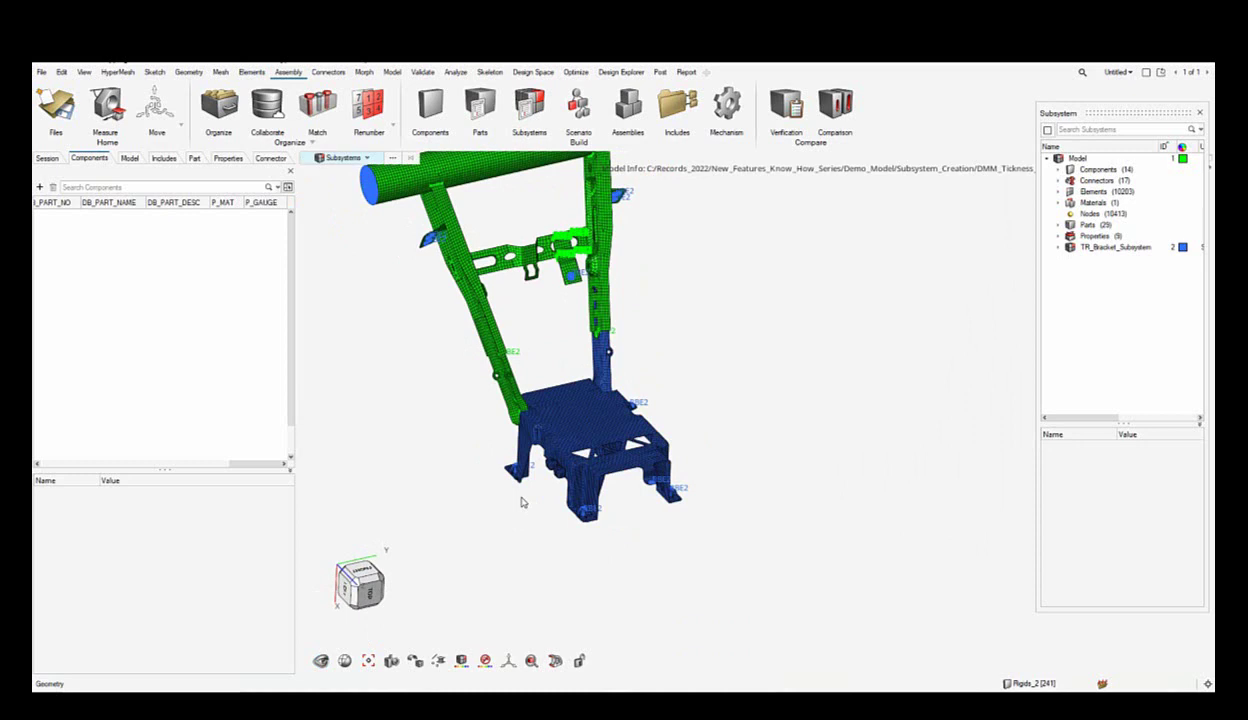
{"action": "right_click_drag", "start_coordinate": [808, 388], "coordinate": [814, 424]}
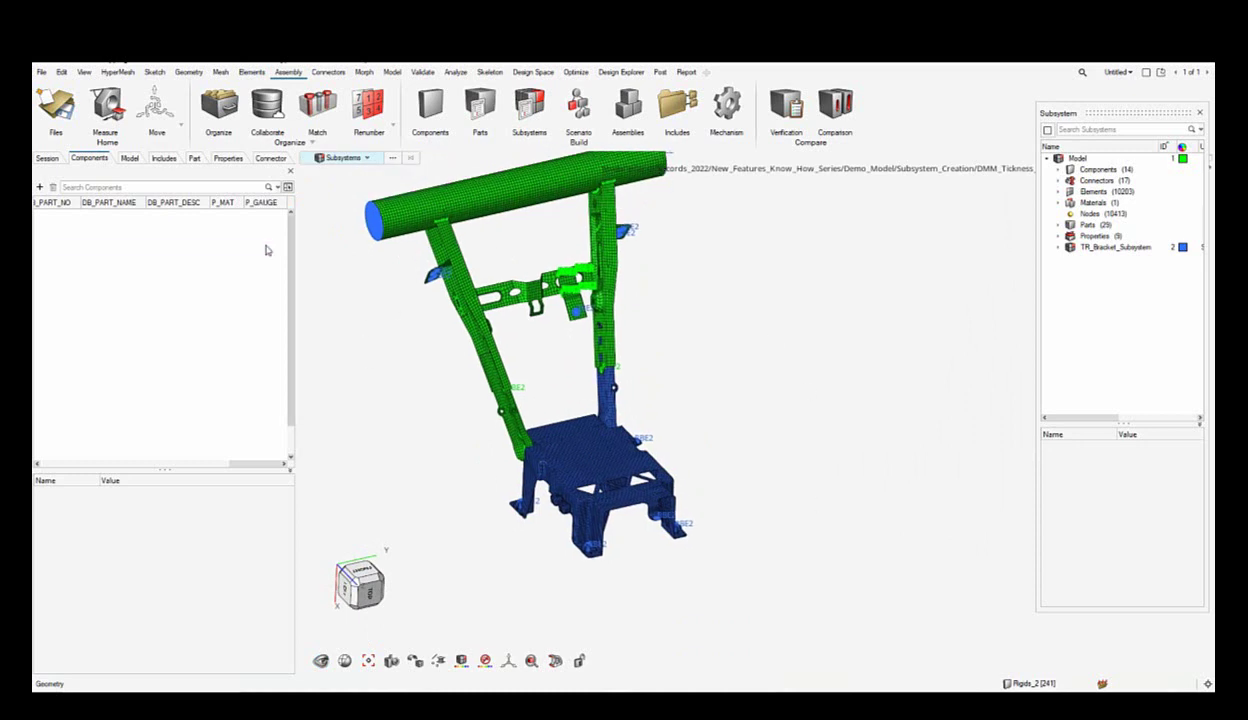
Step: Pick one element on the brown IP panel tube and extend the selection to all attached elements
{"action": "left_click", "coordinate": [128, 160]}
{"action": "left_click", "coordinate": [92, 160]}
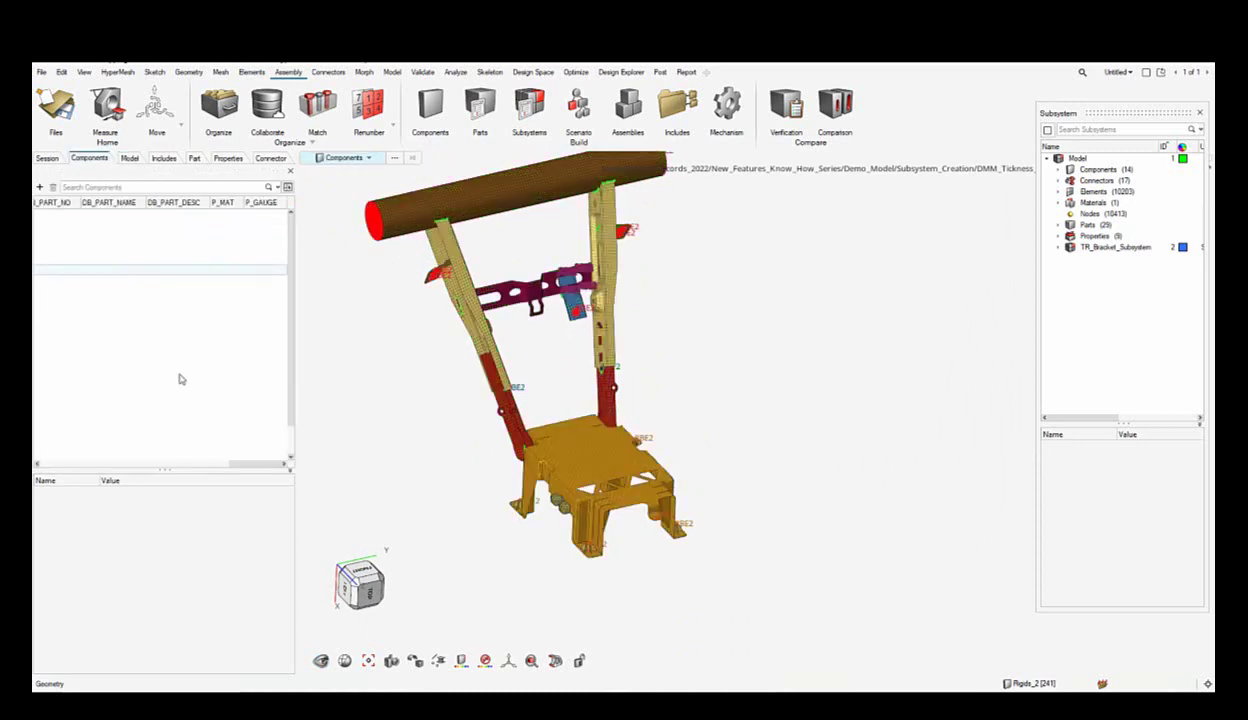
{"action": "left_click_drag", "start_coordinate": [240, 464], "coordinate": [90, 466]}
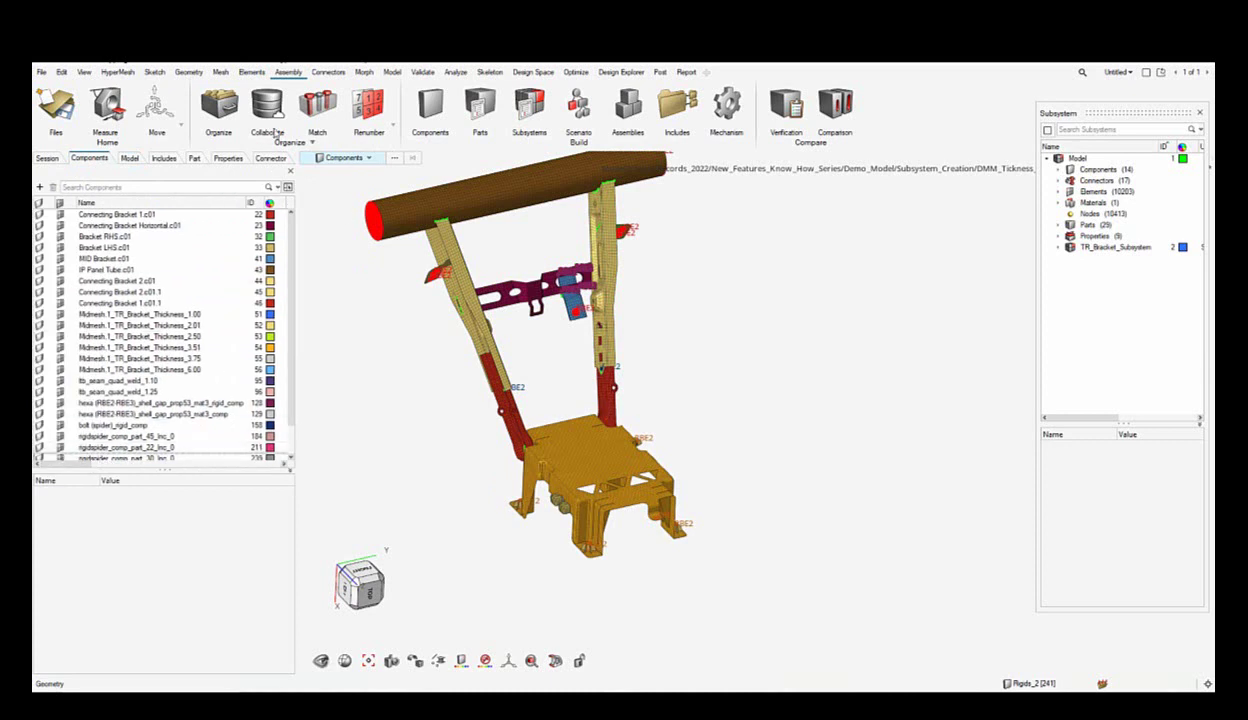
{"action": "left_click", "coordinate": [340, 158]}
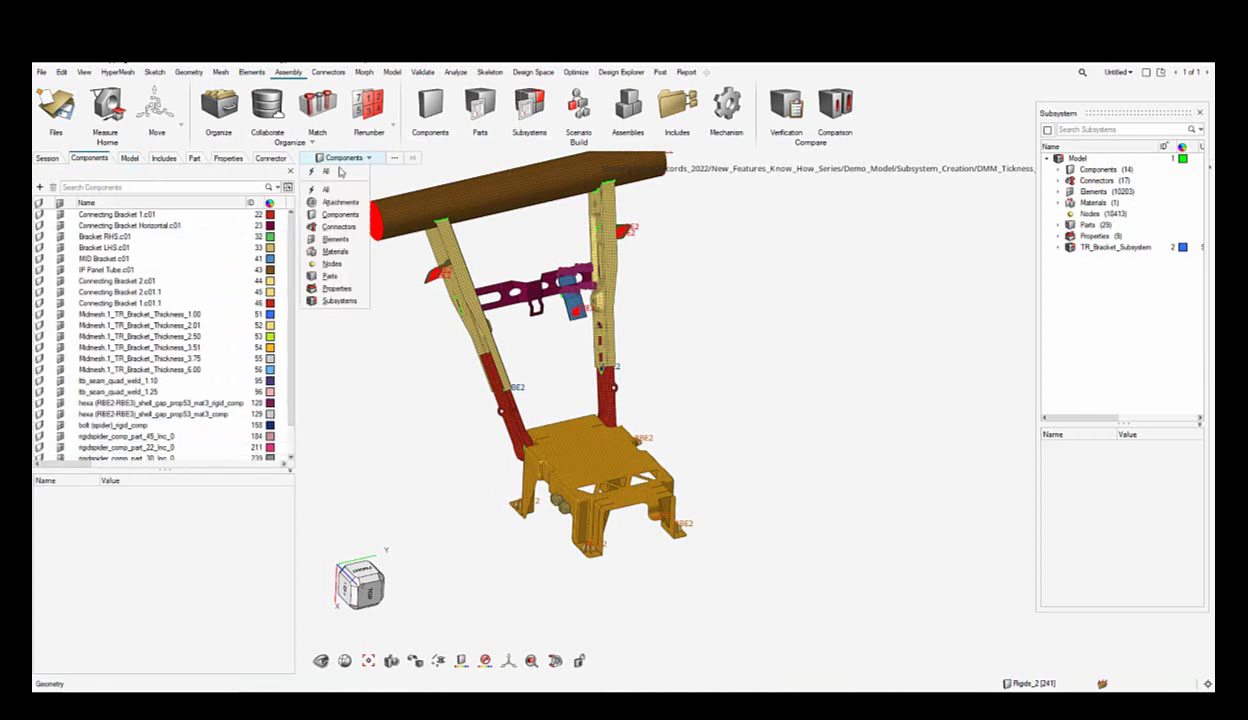
{"action": "left_click", "coordinate": [335, 241]}
{"action": "scroll", "coordinate": [538, 279], "scroll_direction": "up", "scroll_amount": 5}
{"action": "left_click", "coordinate": [546, 258]}
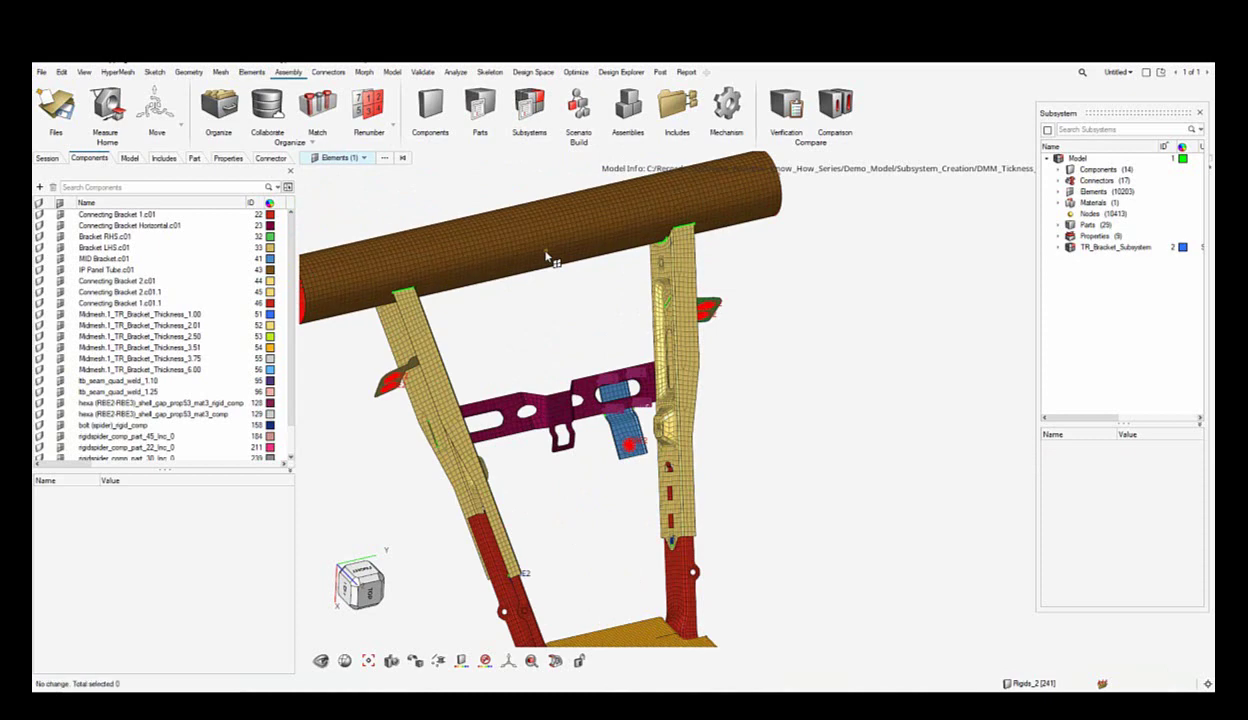
{"action": "right_click", "coordinate": [550, 257]}
{"action": "mouse_move", "coordinate": [583, 292]}
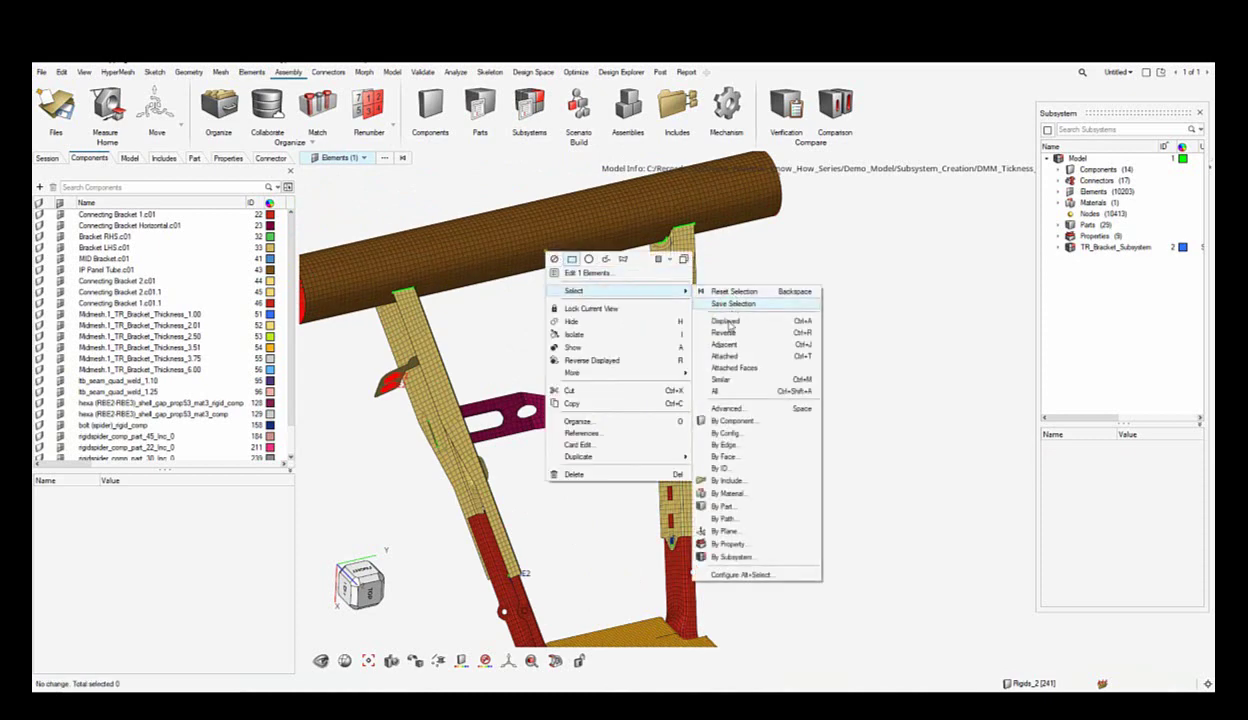
{"action": "left_click", "coordinate": [724, 356]}
Step: Isolate the selected attached elements of the tube and its connecting brackets
{"action": "scroll", "coordinate": [619, 327], "scroll_direction": "down", "scroll_amount": 5}
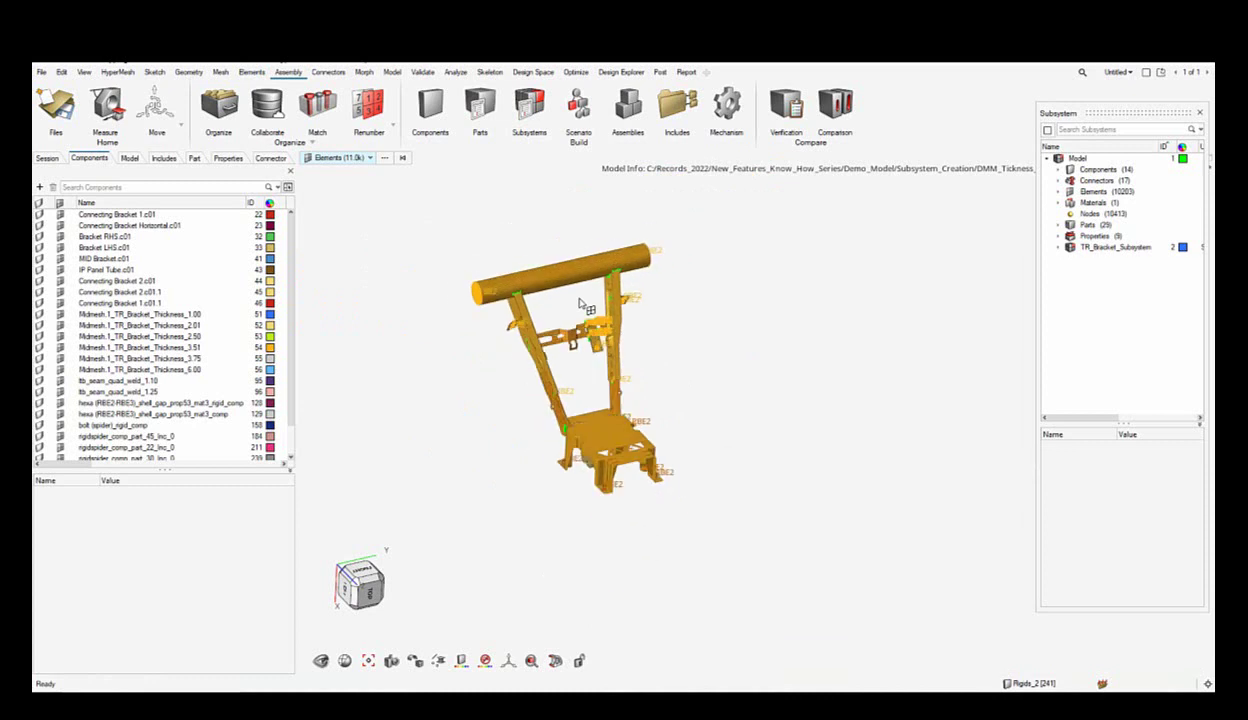
{"action": "right_click", "coordinate": [621, 336]}
{"action": "left_click", "coordinate": [700, 436]}
{"action": "scroll", "coordinate": [710, 395], "scroll_direction": "up", "scroll_amount": 3}
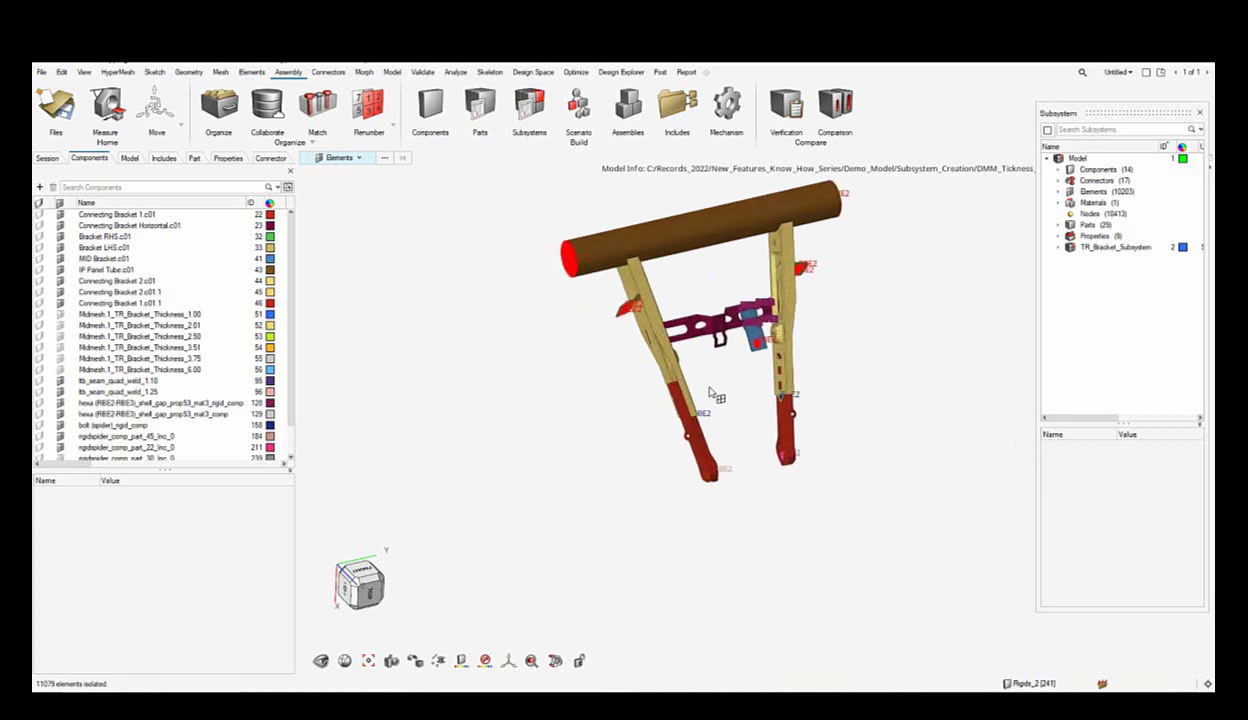
{"action": "scroll", "coordinate": [643, 333], "scroll_direction": "down", "scroll_amount": 2}
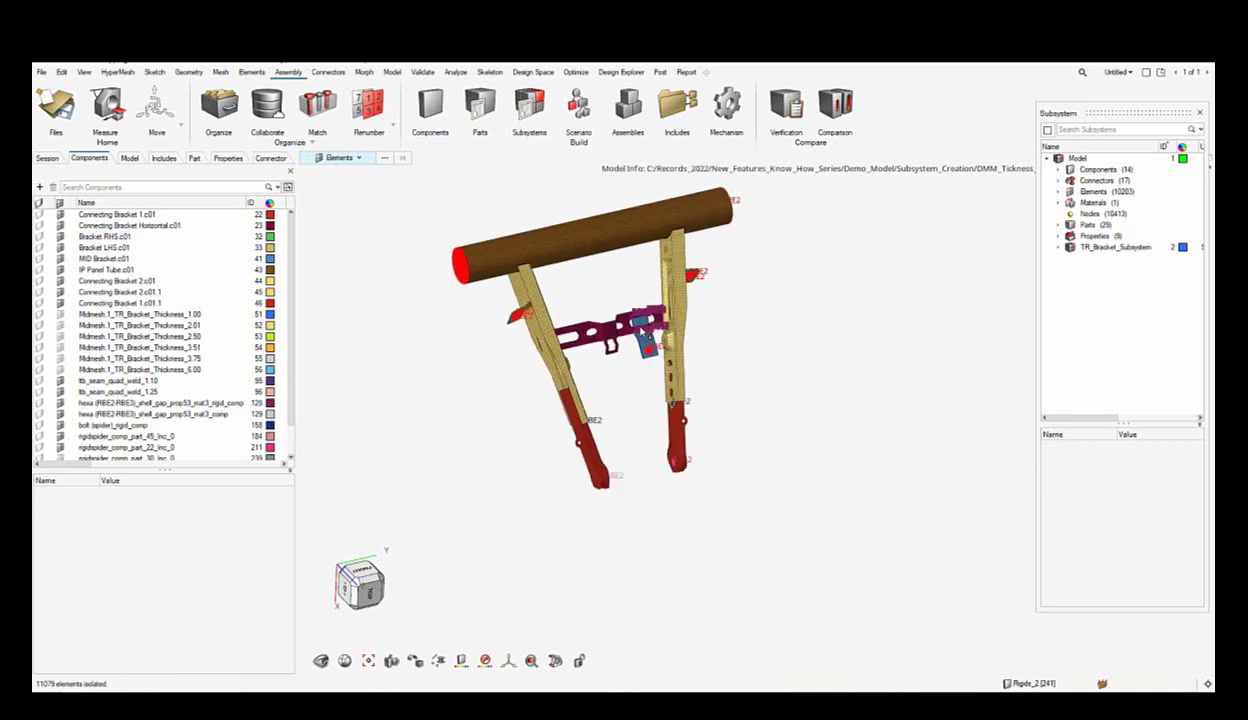
{"action": "scroll", "coordinate": [639, 329], "scroll_direction": "down", "scroll_amount": 1}
{"action": "right_click_drag", "start_coordinate": [639, 329], "coordinate": [576, 349]}
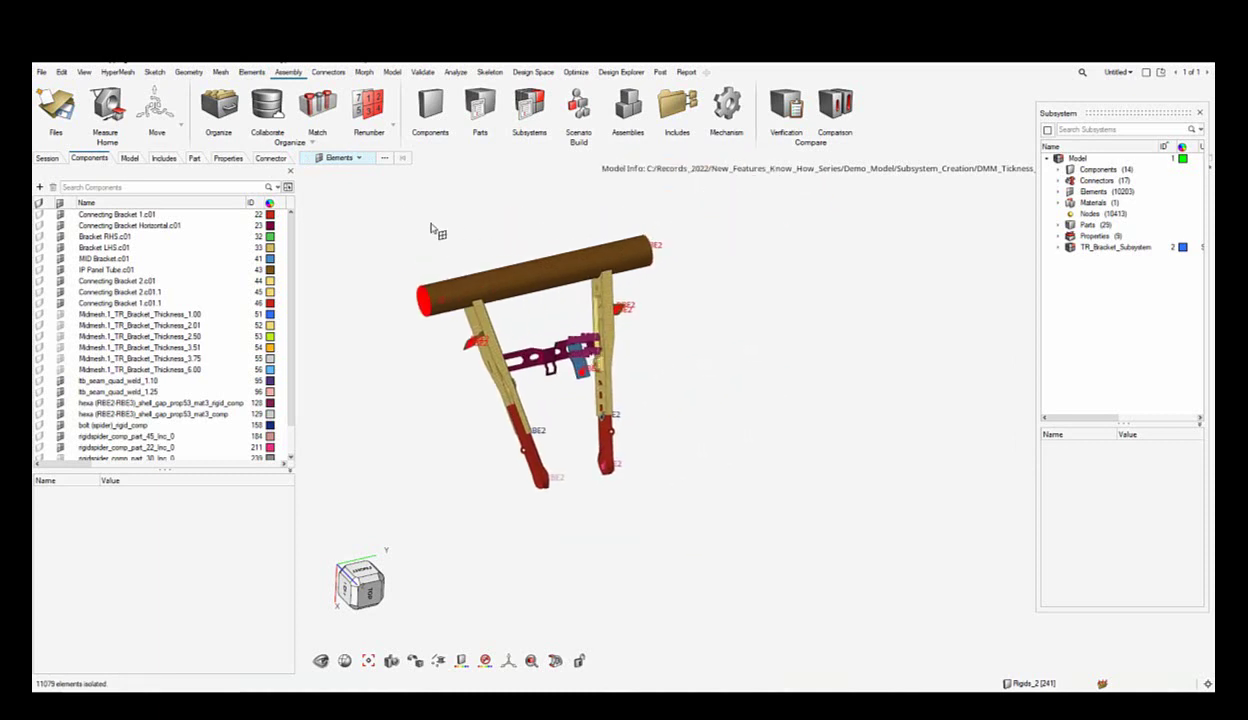
Step: Create a new subsystem from the components that contain all displayed elements of the isolated tube structure
{"action": "left_click", "coordinate": [518, 300]}
{"action": "key", "text": "ctrl+a"}
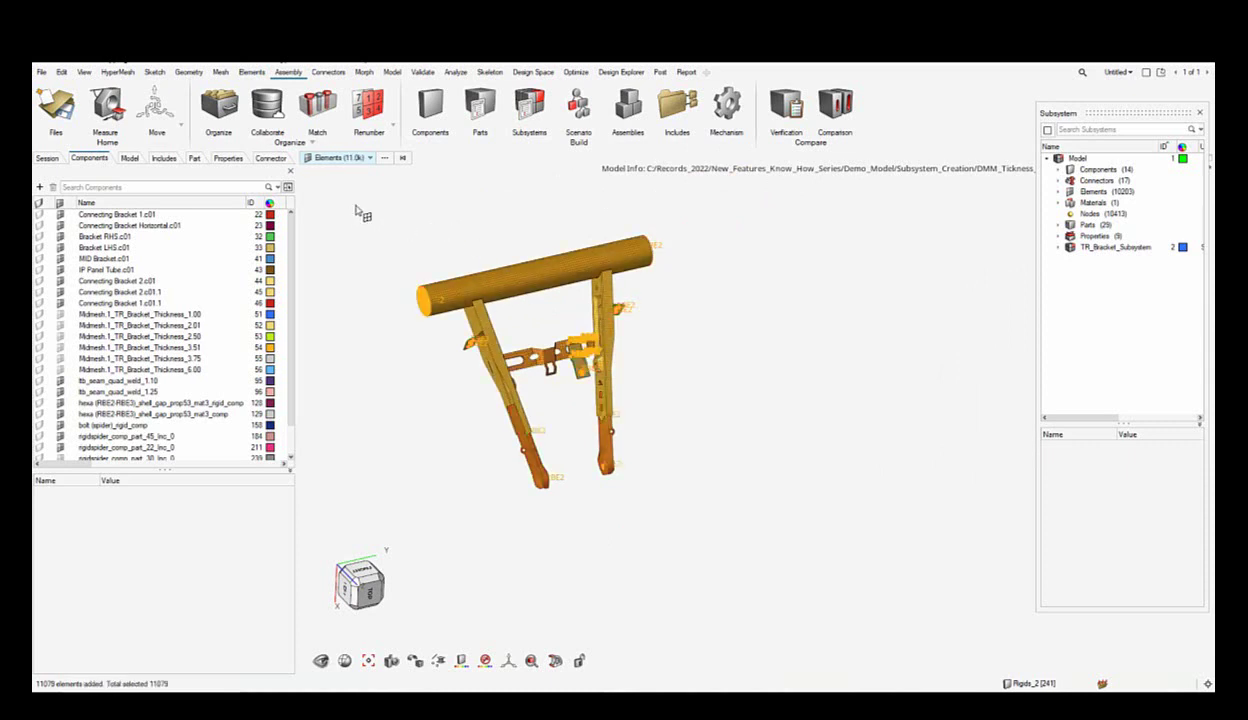
{"action": "left_click", "coordinate": [372, 162]}
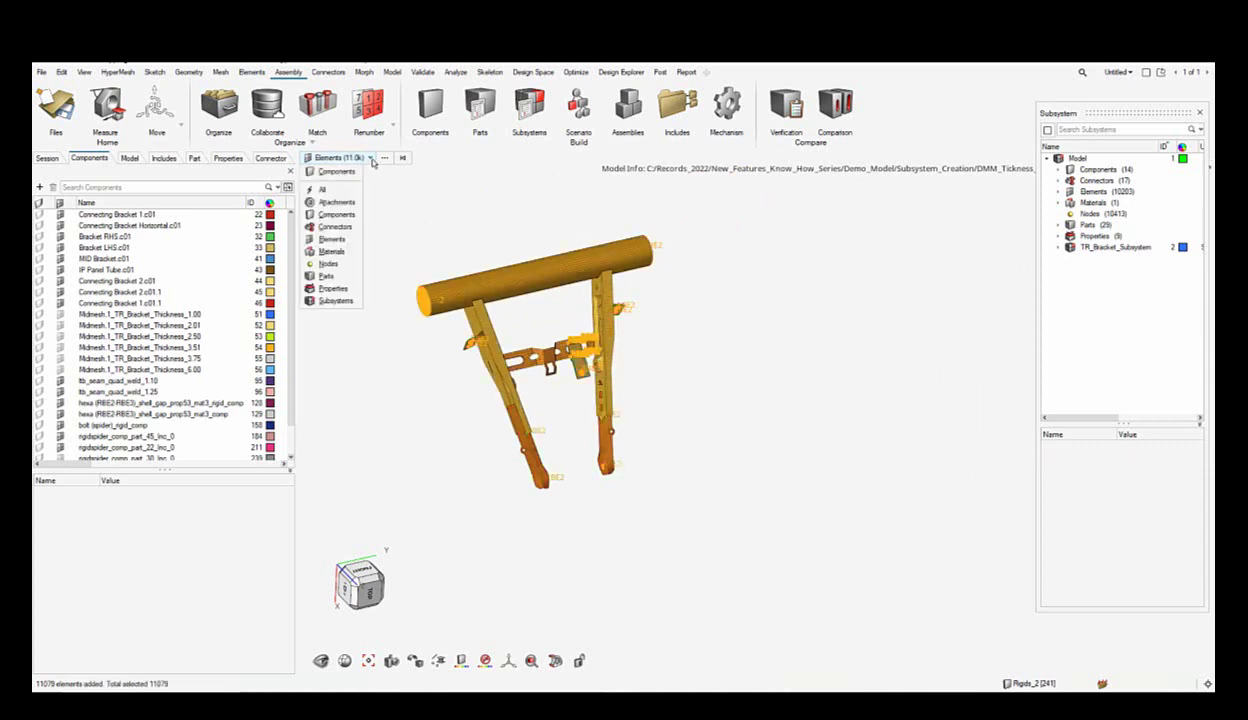
{"action": "left_click", "coordinate": [336, 220]}
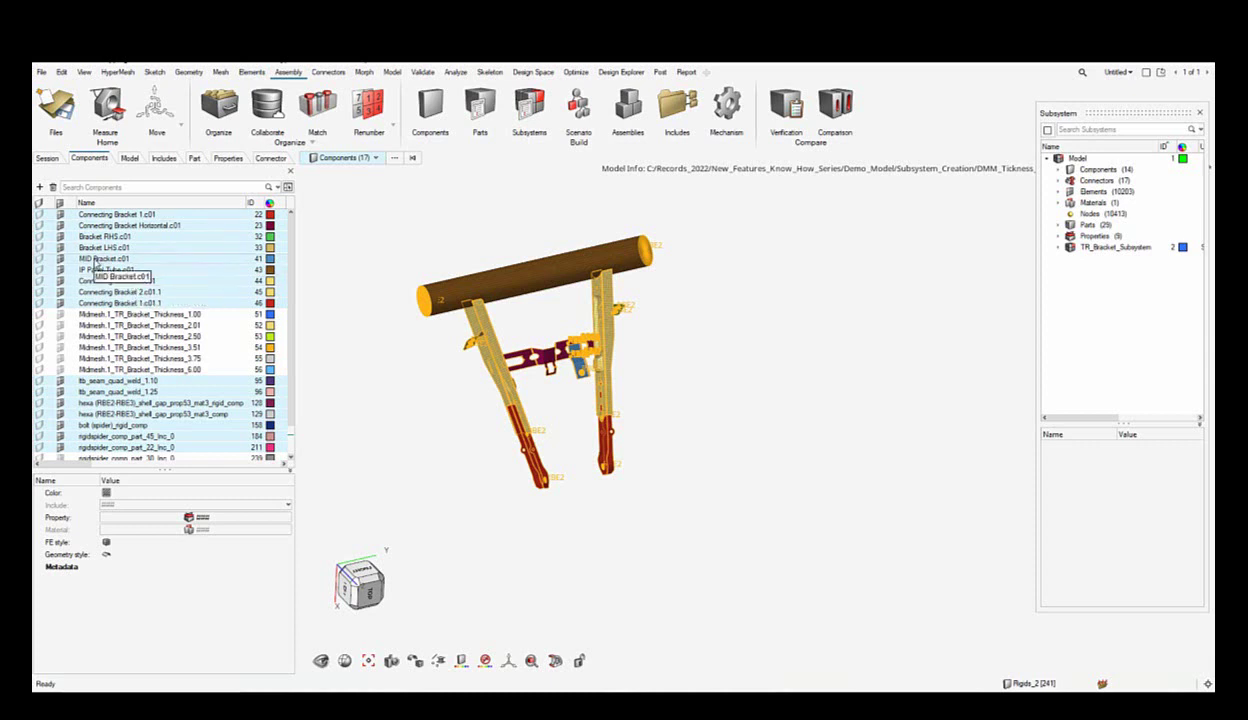
{"action": "left_click_drag", "start_coordinate": [95, 268], "coordinate": [1073, 268]}
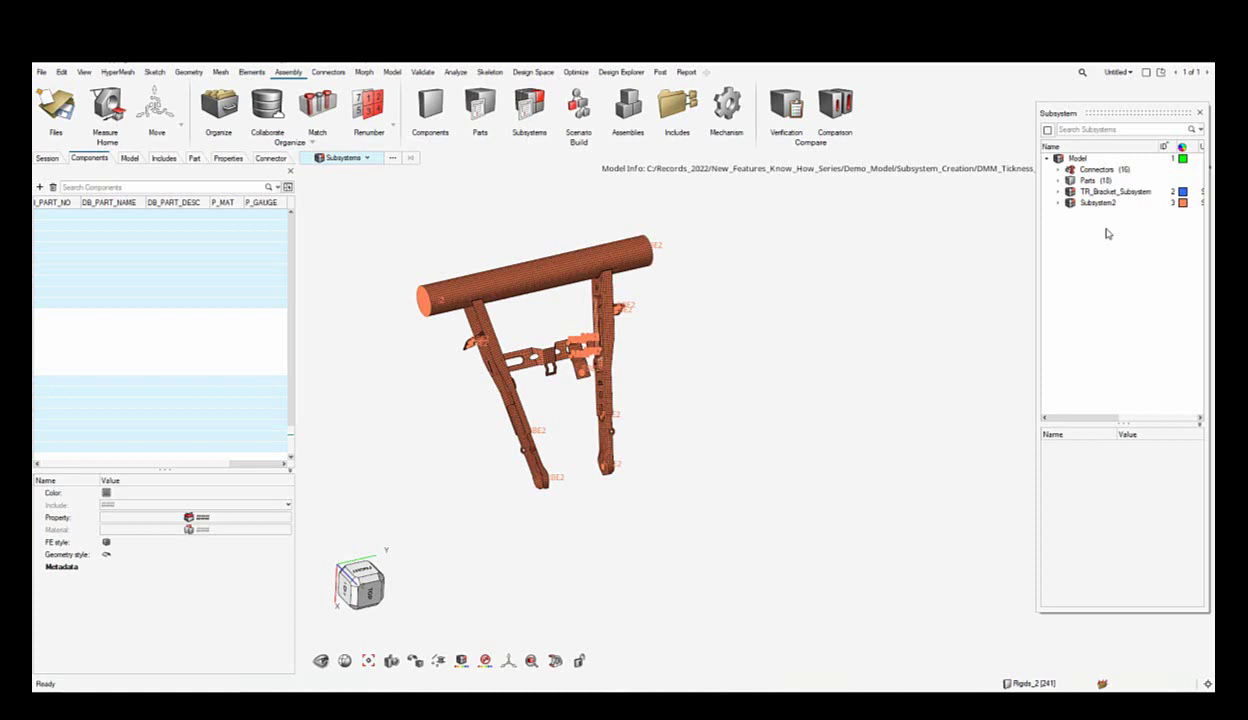
Step: Set the UID of the base bracket's subsystem to TR_Bracket_Subsystem
{"action": "left_click", "coordinate": [1112, 191]}
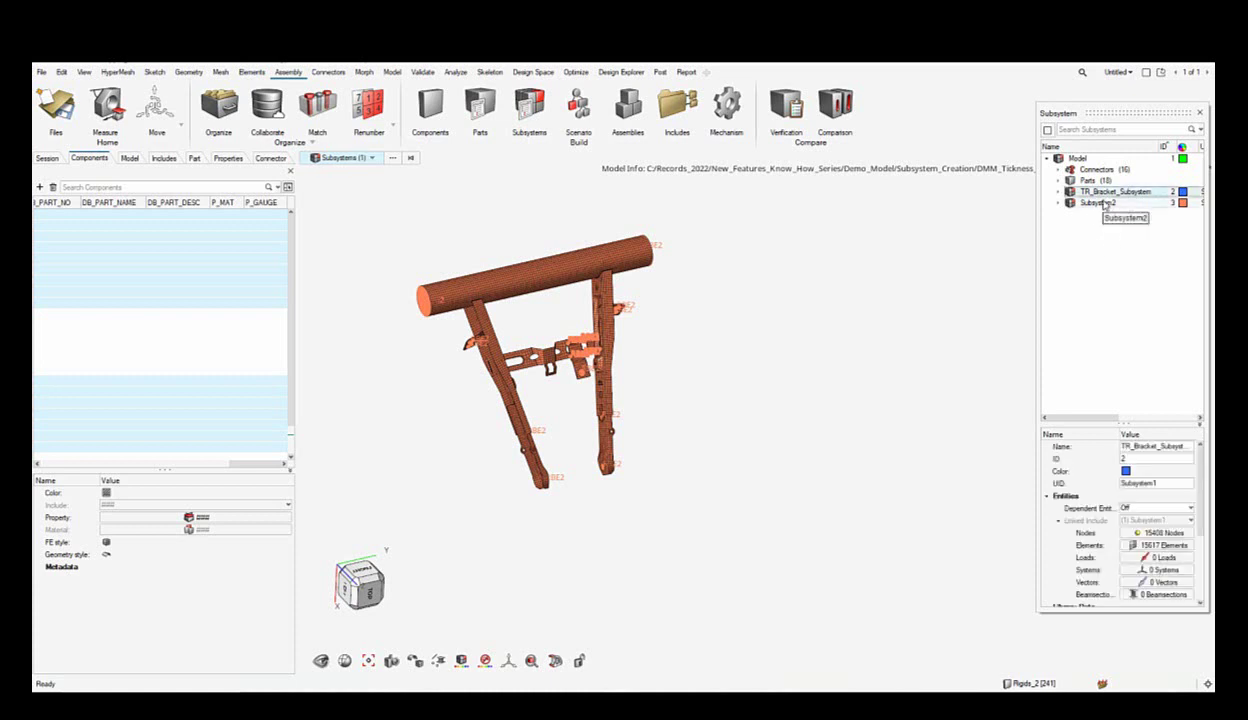
{"action": "left_click", "coordinate": [1157, 448]}
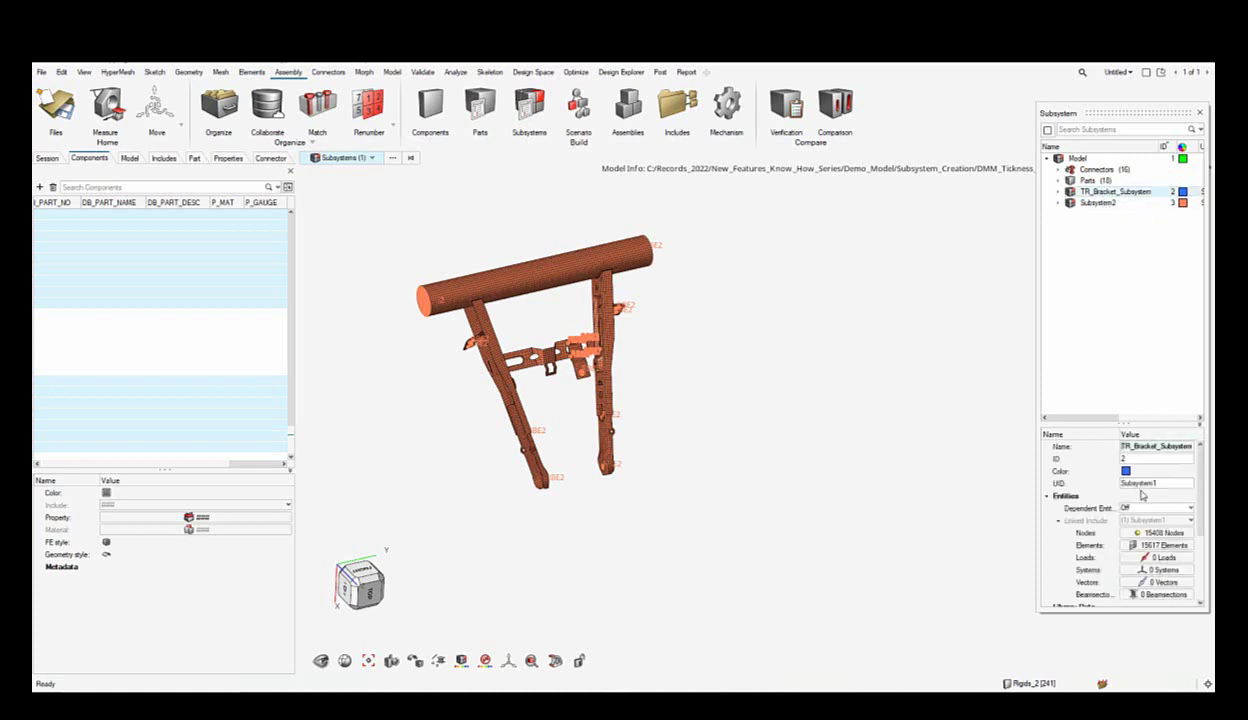
{"action": "left_click", "coordinate": [1149, 485]}
{"action": "type", "text": "TR_Bracket_Subsystem"}
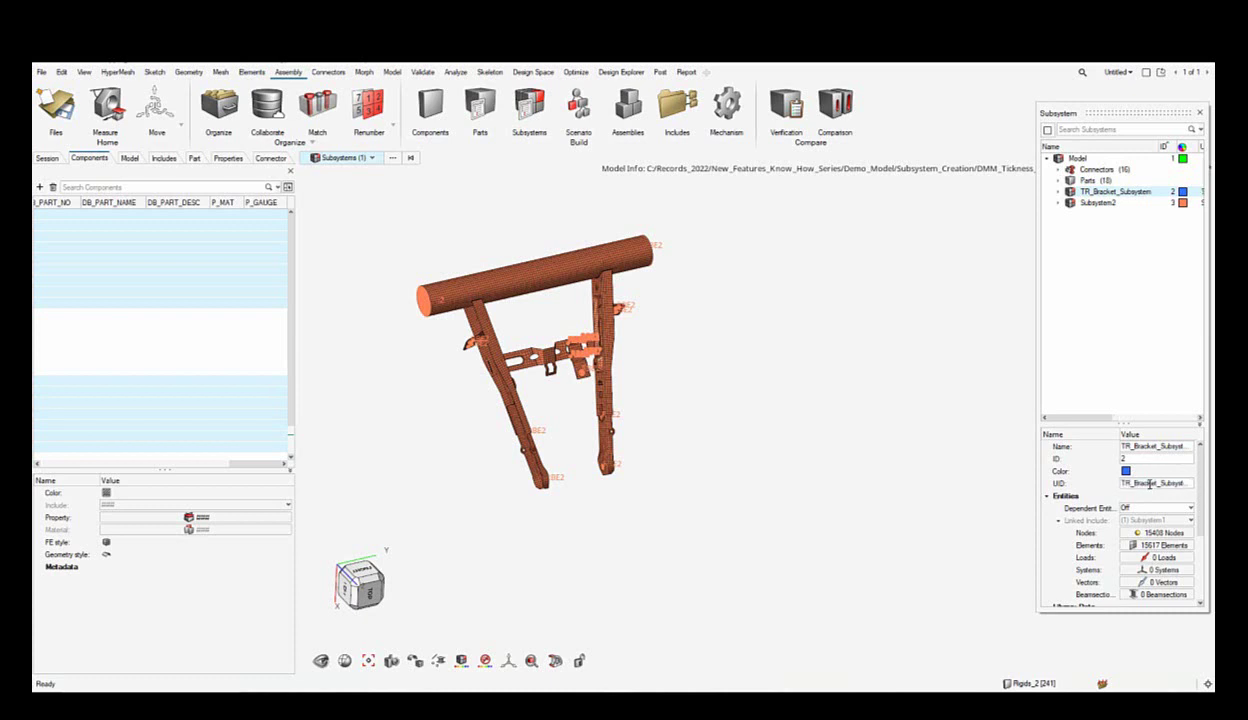
Step: Rename the include file Subsystem1 to TR_Bracket_Subsystem
{"action": "left_click", "coordinate": [164, 160]}
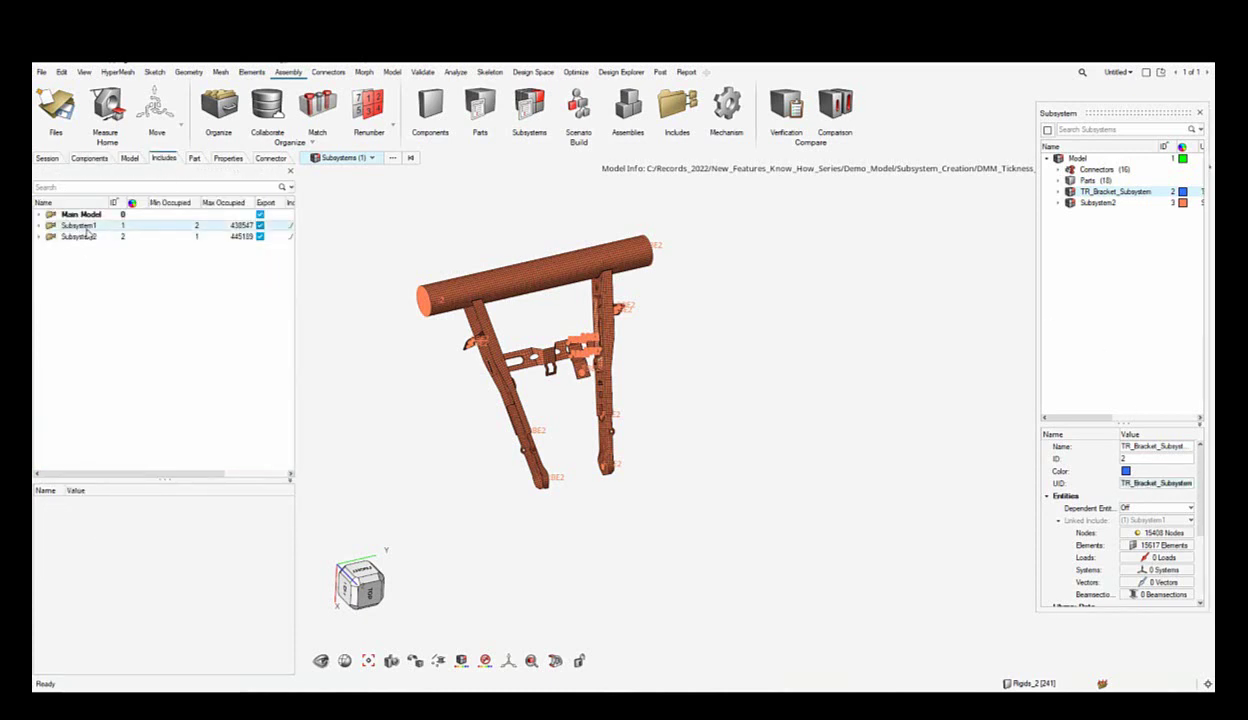
{"action": "right_click", "coordinate": [88, 229]}
{"action": "left_click", "coordinate": [115, 253]}
{"action": "type", "text": "TR_Bracket_Subsystem"}
{"action": "key", "text": "Return"}
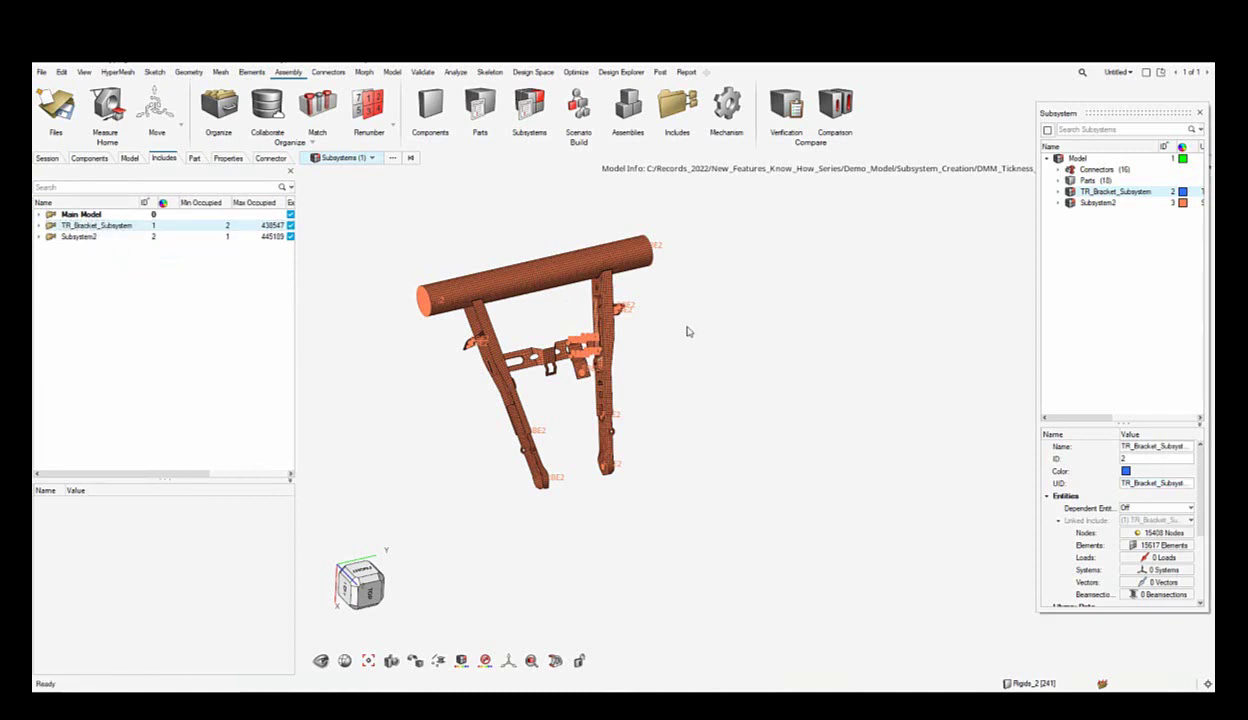
Step: Rename Subsystem2 to IP_Subsystem and set its UID to IP_Subsystem
{"action": "right_click", "coordinate": [1099, 203]}
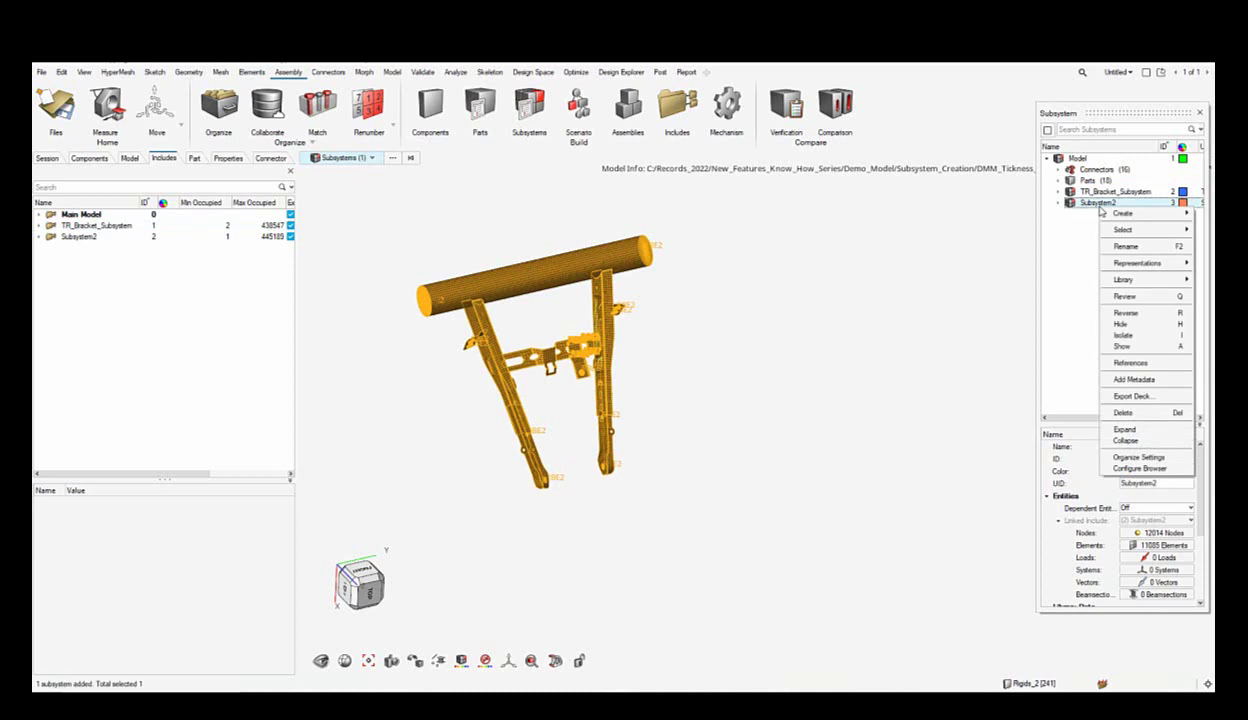
{"action": "left_click", "coordinate": [1124, 246]}
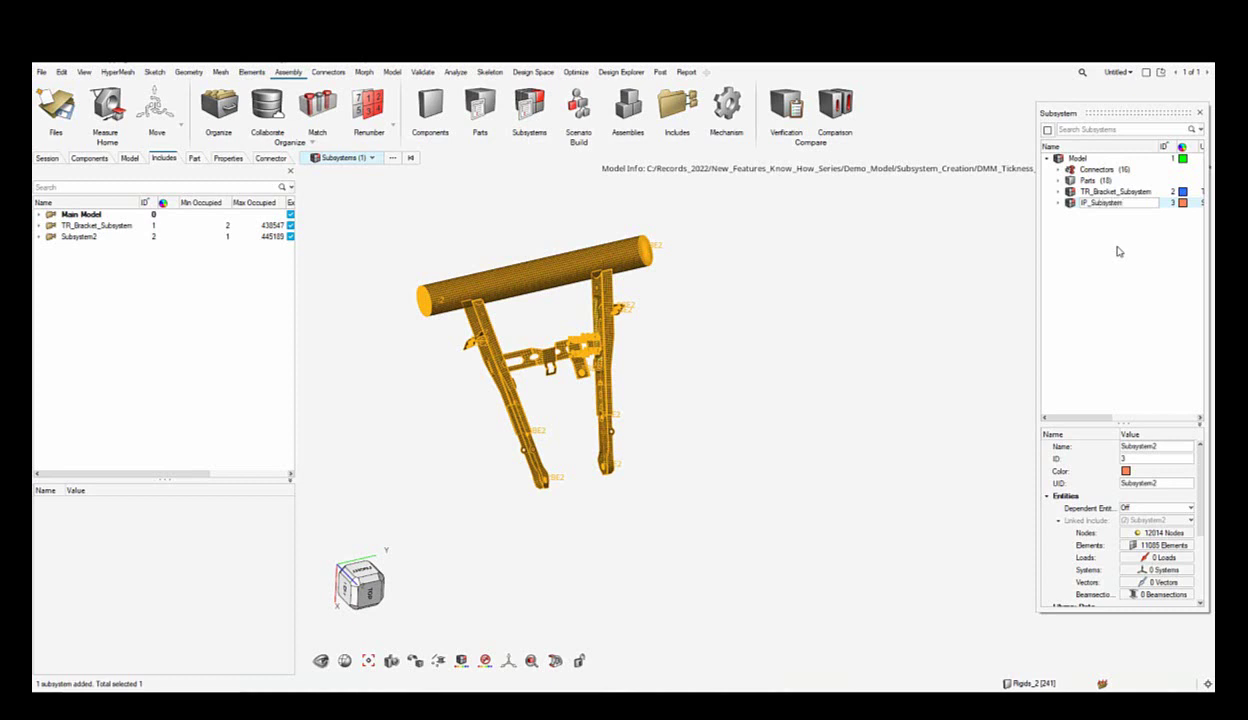
{"action": "key", "text": "Return"}
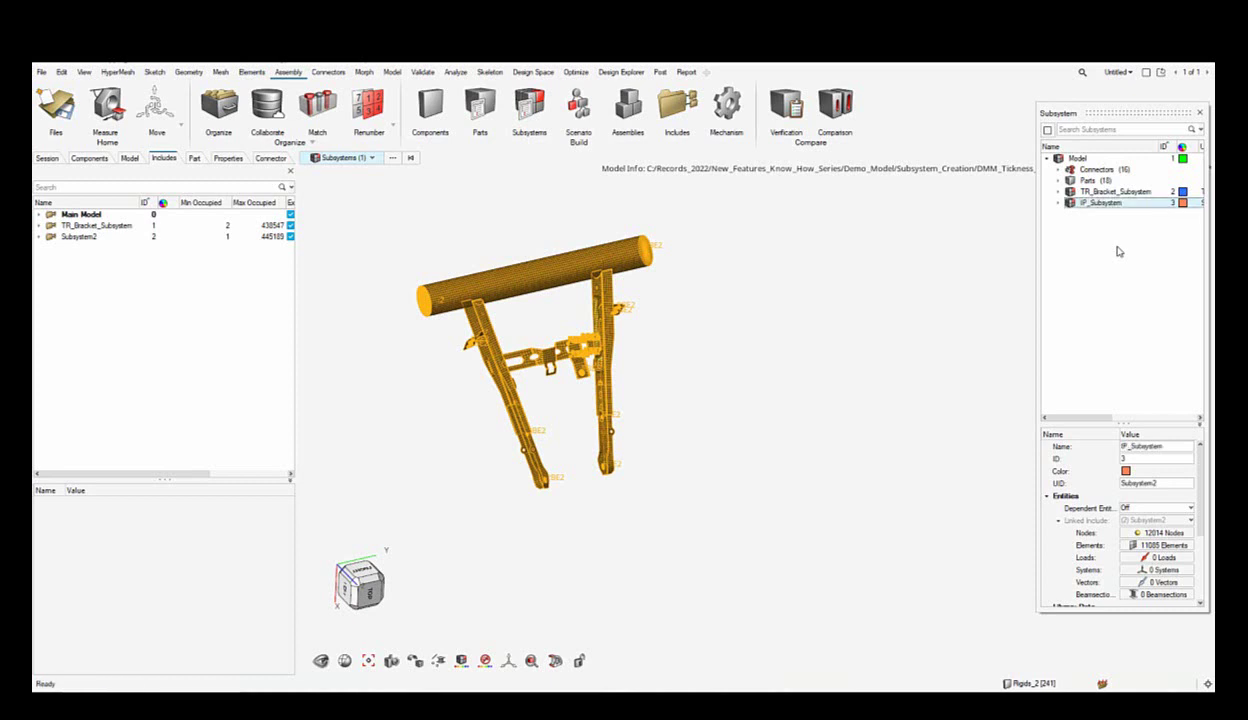
{"action": "double_click", "coordinate": [1143, 484]}
{"action": "type", "text": "IP_Subsystem"}
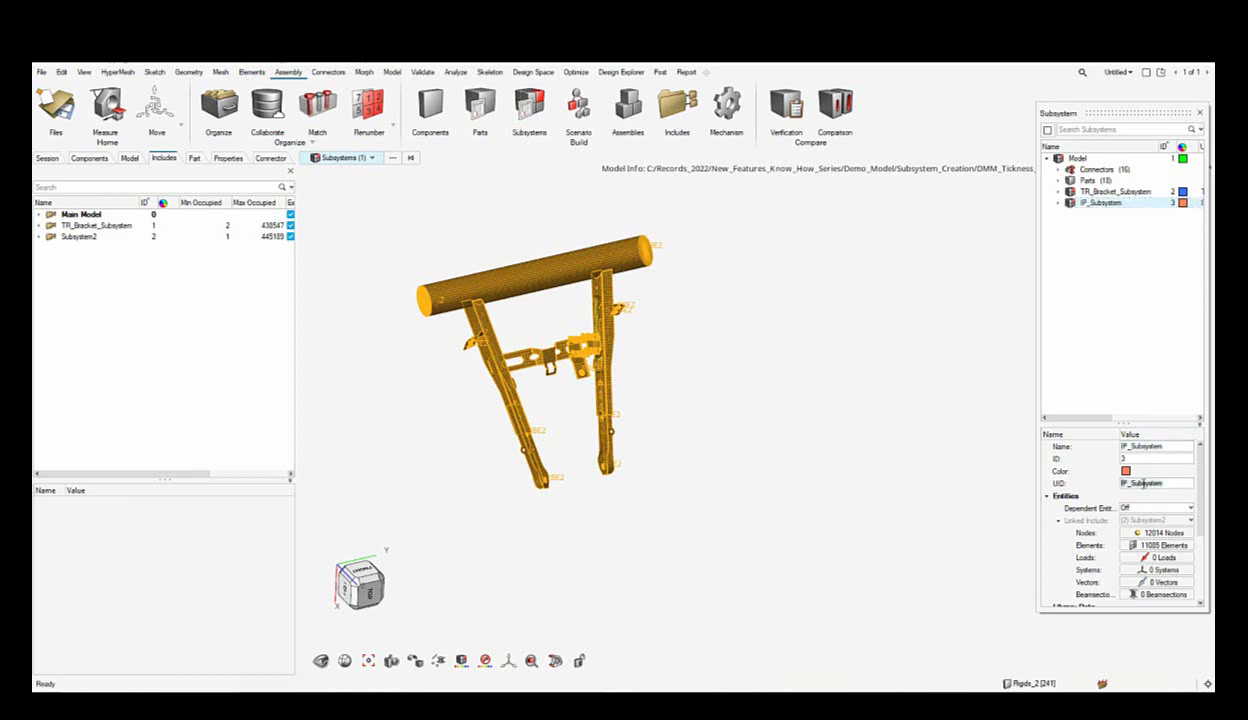
Step: Rename the include file Subsystem2 to IP_Subsystem
{"action": "right_click", "coordinate": [87, 237]}
{"action": "left_click", "coordinate": [109, 260]}
{"action": "type", "text": "IP_Subsystem"}
{"action": "key", "text": "Return"}
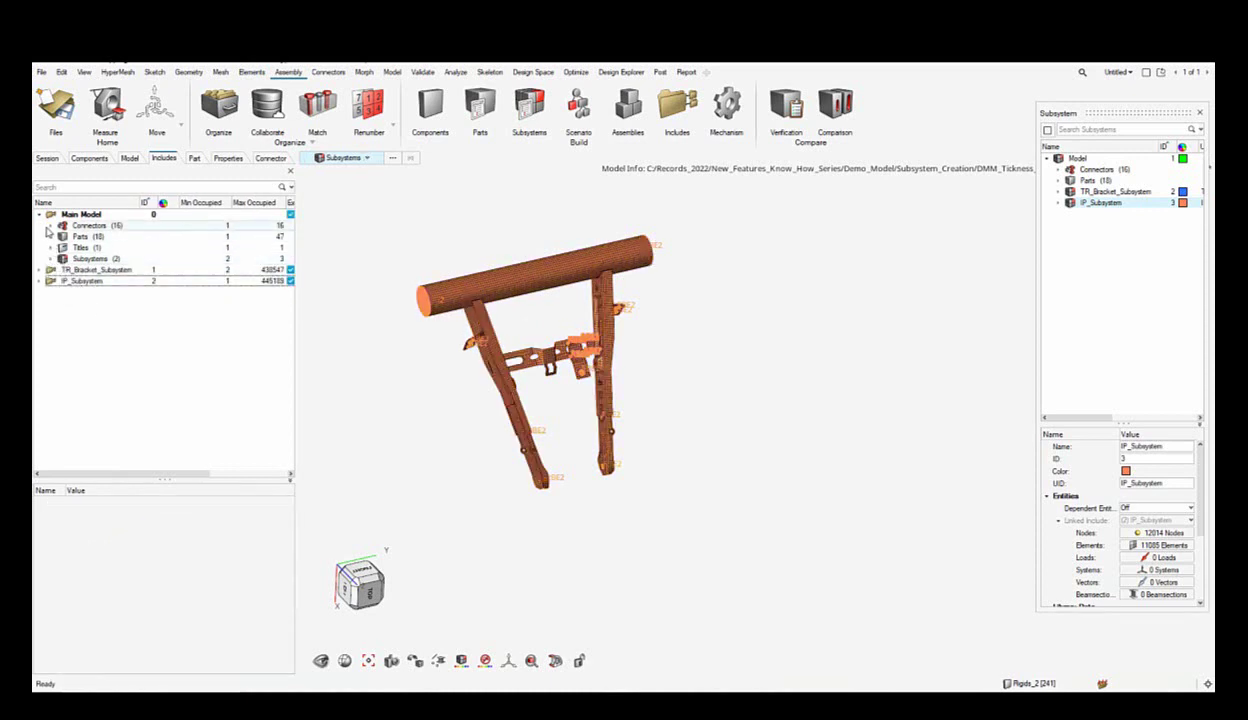
Step: Examine the connectors and subsystems held in the Main Model include
{"action": "left_click", "coordinate": [49, 226]}
{"action": "left_click", "coordinate": [49, 226]}
{"action": "right_click", "coordinate": [85, 261]}
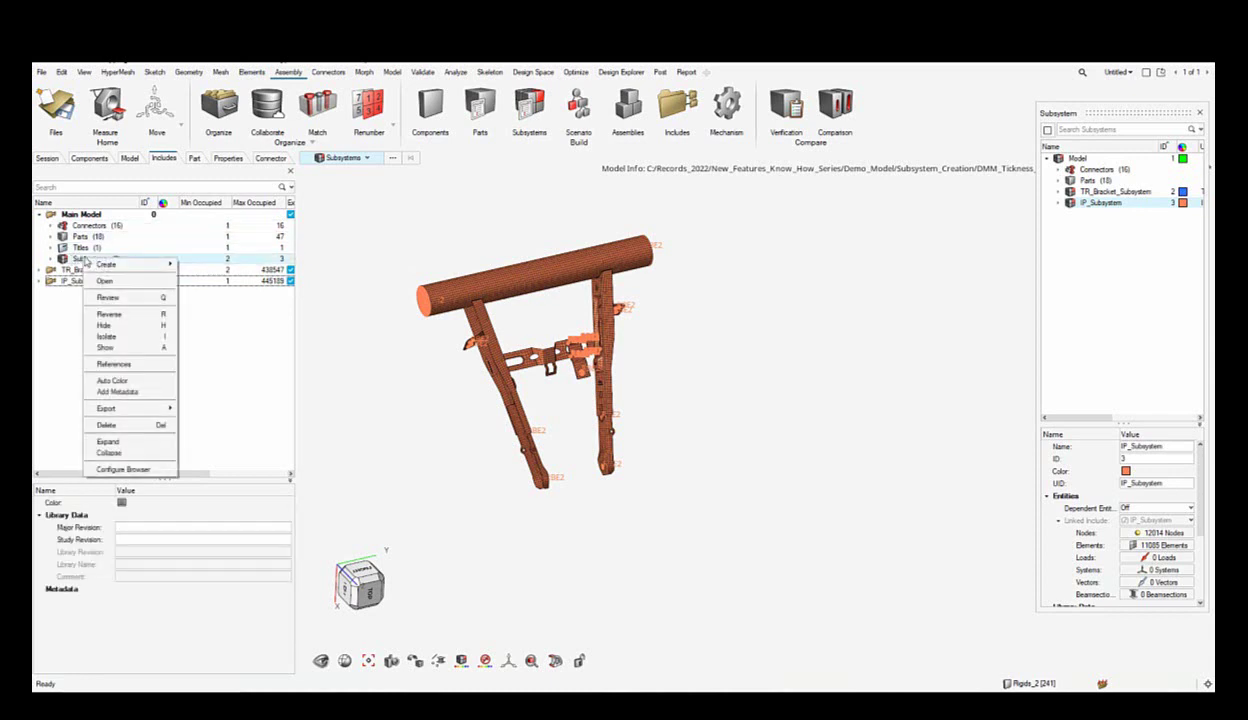
{"action": "left_click", "coordinate": [1107, 608]}
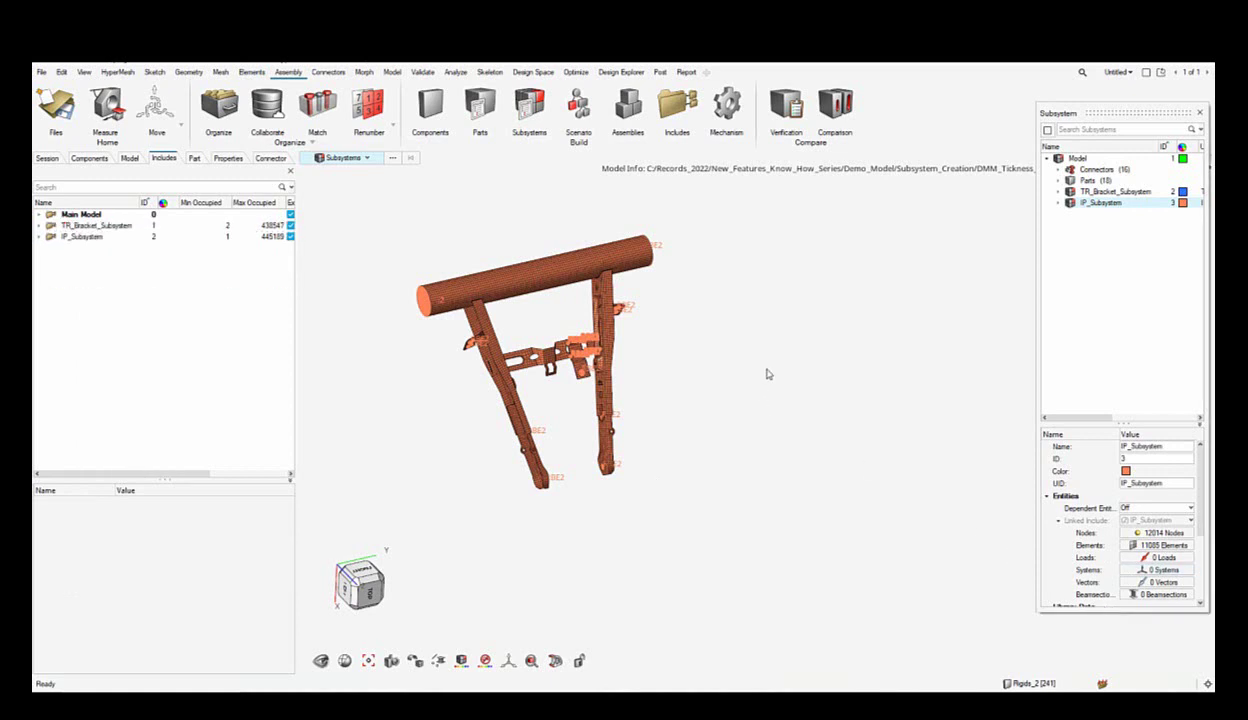
{"action": "right_click_drag", "start_coordinate": [771, 350], "coordinate": [731, 367]}
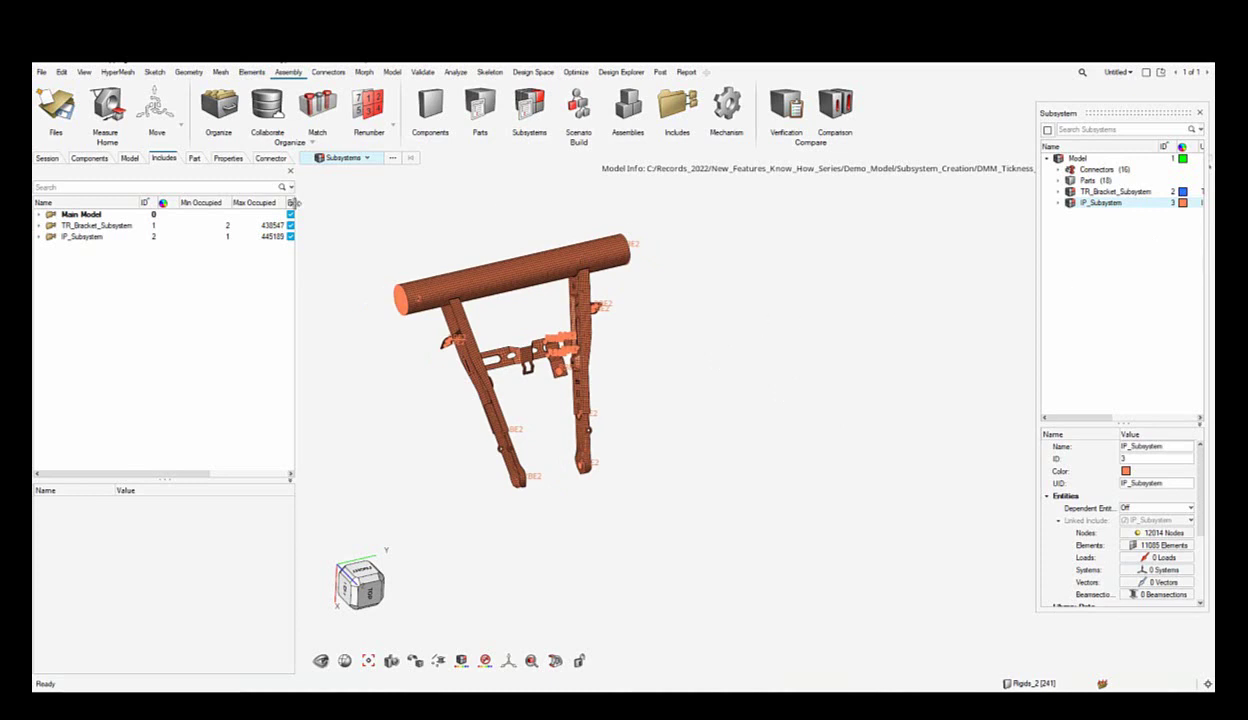
Step: Move all Fastener and Line connectors of the model into IP_Subsystem and clear the subsystem selection
{"action": "left_click", "coordinate": [90, 158]}
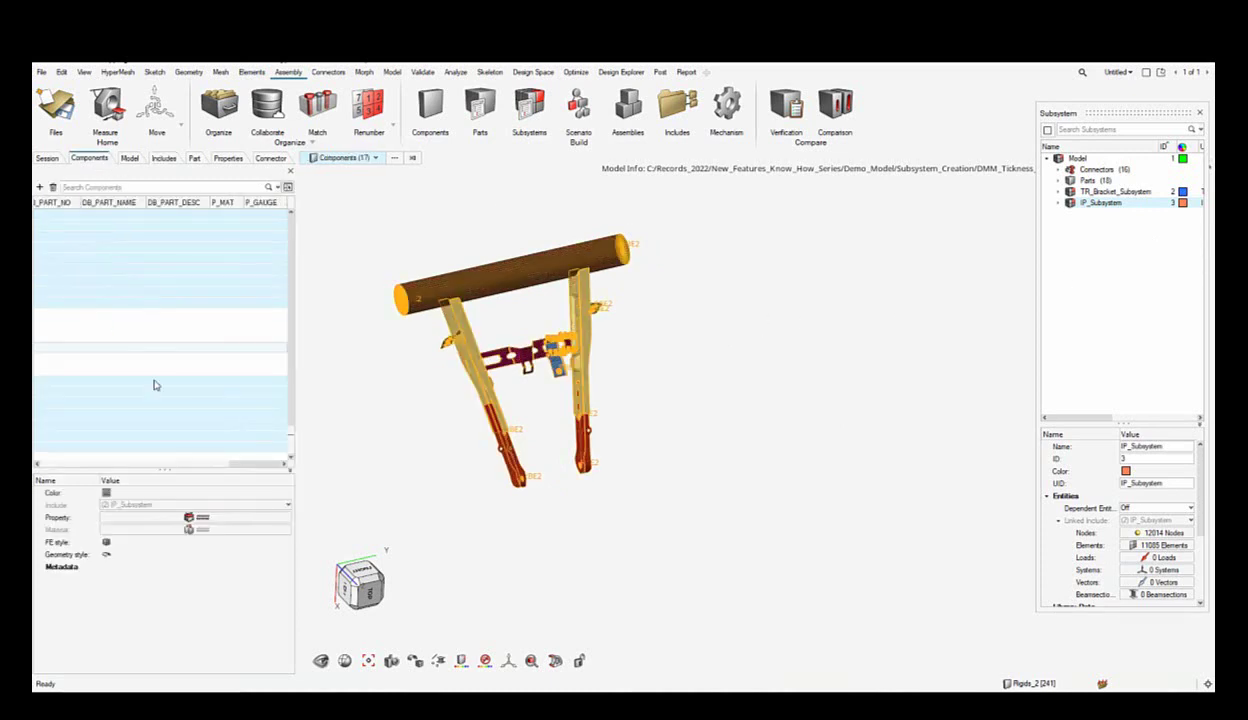
{"action": "left_click", "coordinate": [129, 158]}
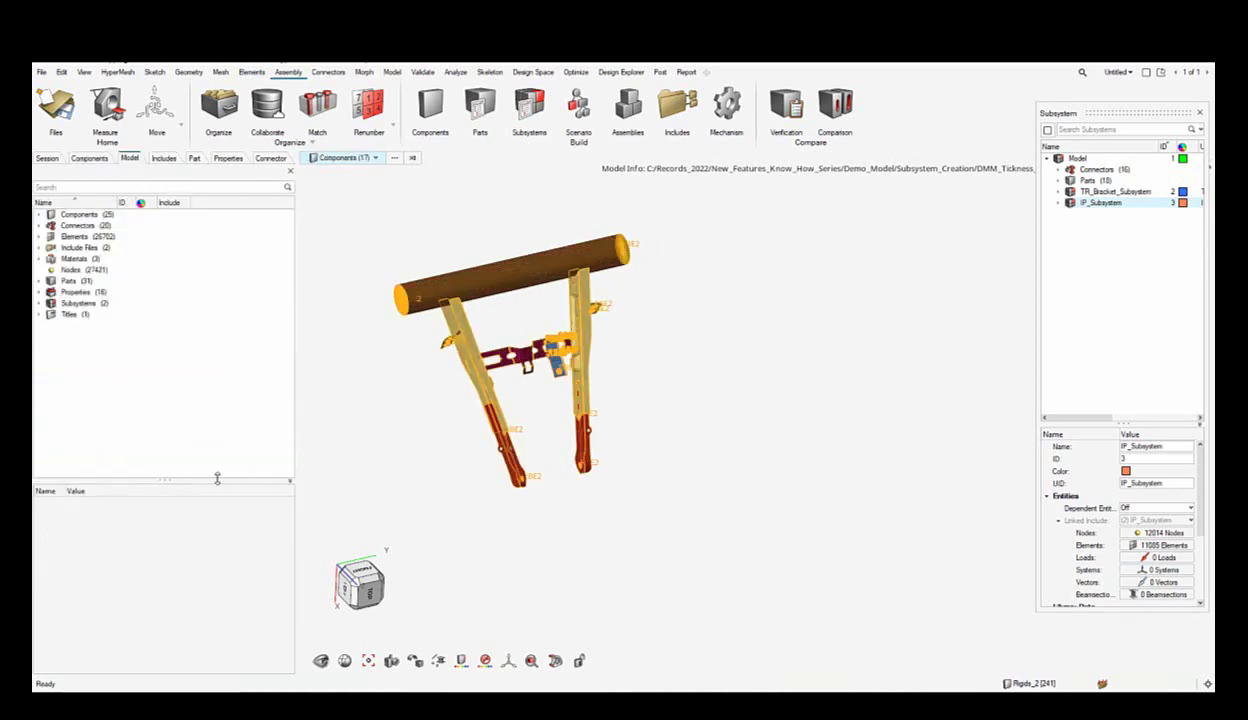
{"action": "left_click", "coordinate": [39, 227]}
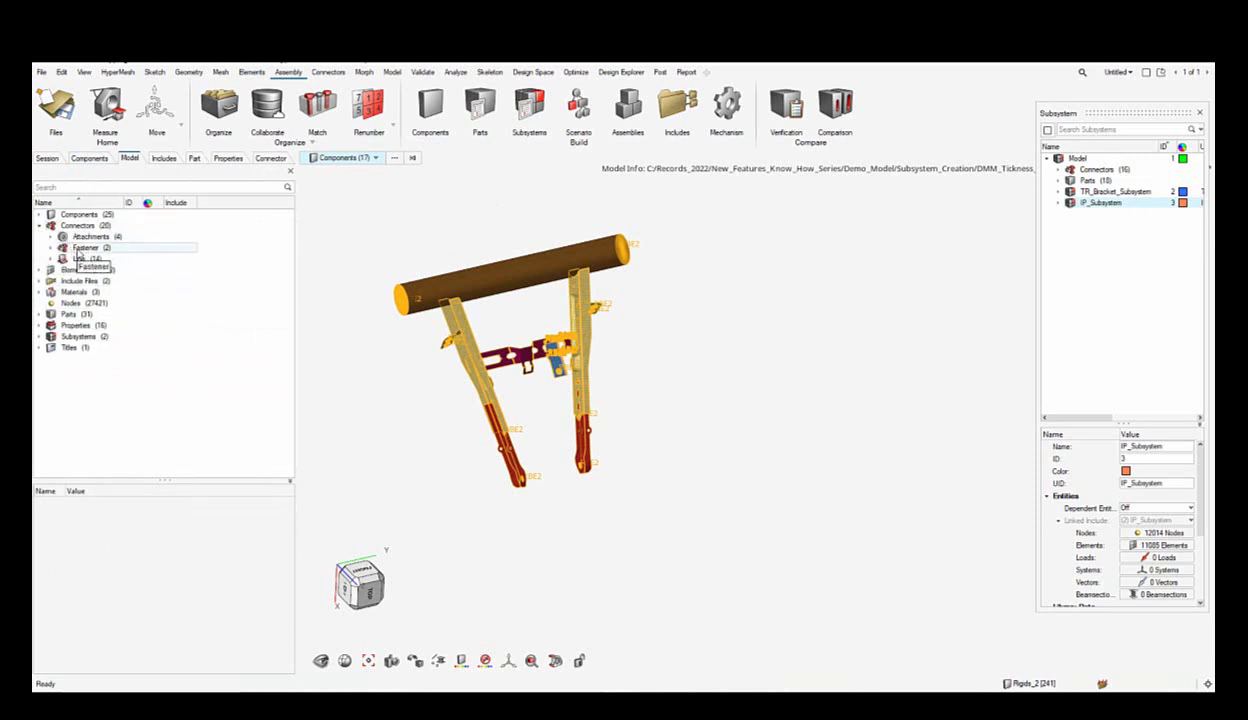
{"action": "left_click", "coordinate": [80, 248]}
{"action": "left_click", "coordinate": [84, 258], "text": "ctrl"}
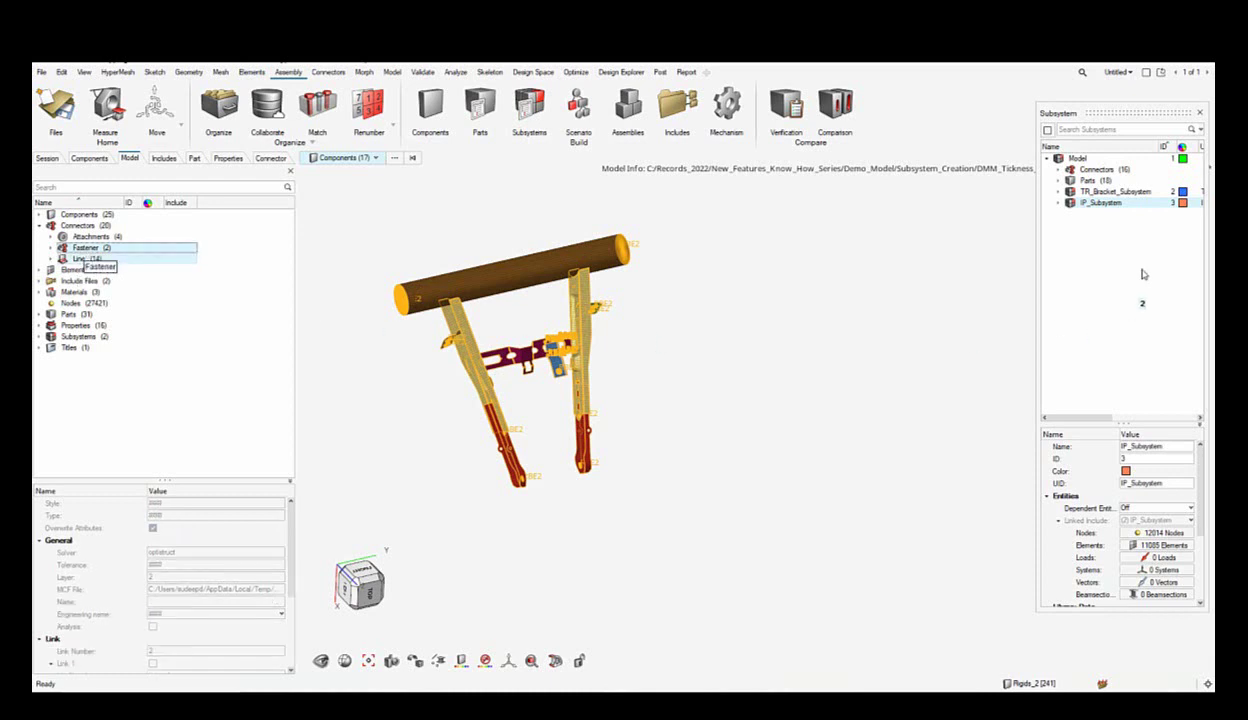
{"action": "left_click", "coordinate": [1104, 202]}
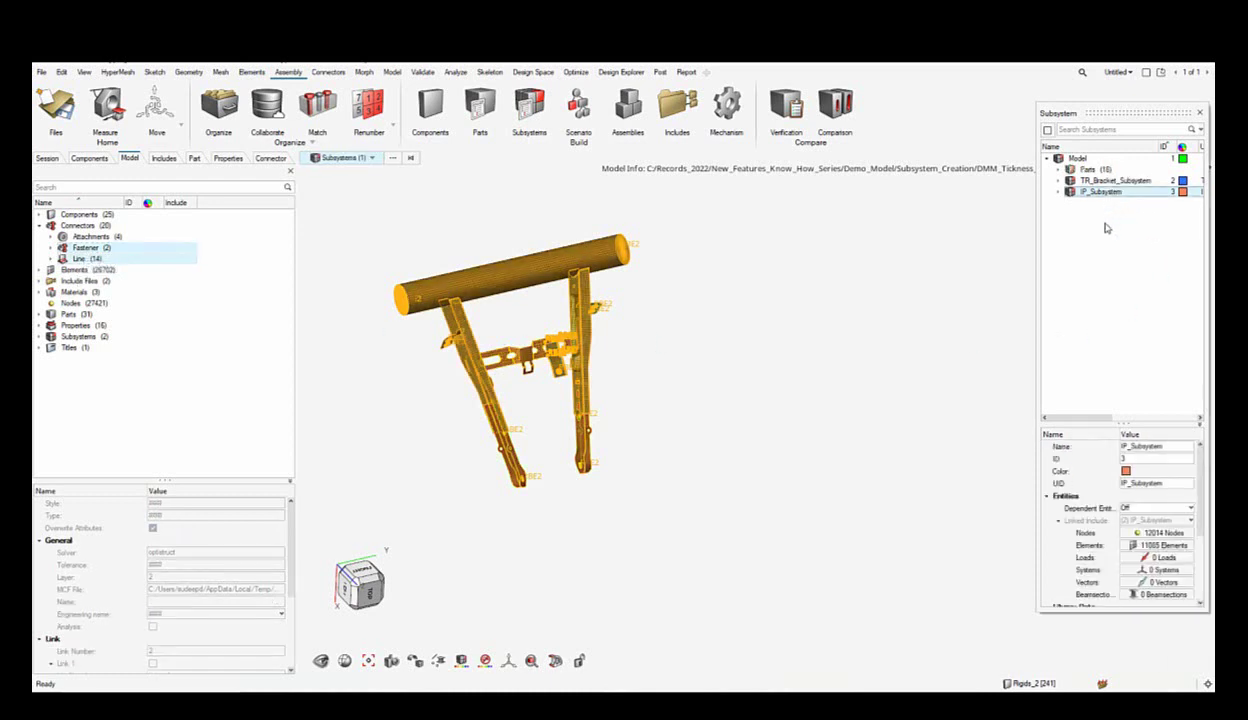
{"action": "left_click", "coordinate": [1104, 232]}
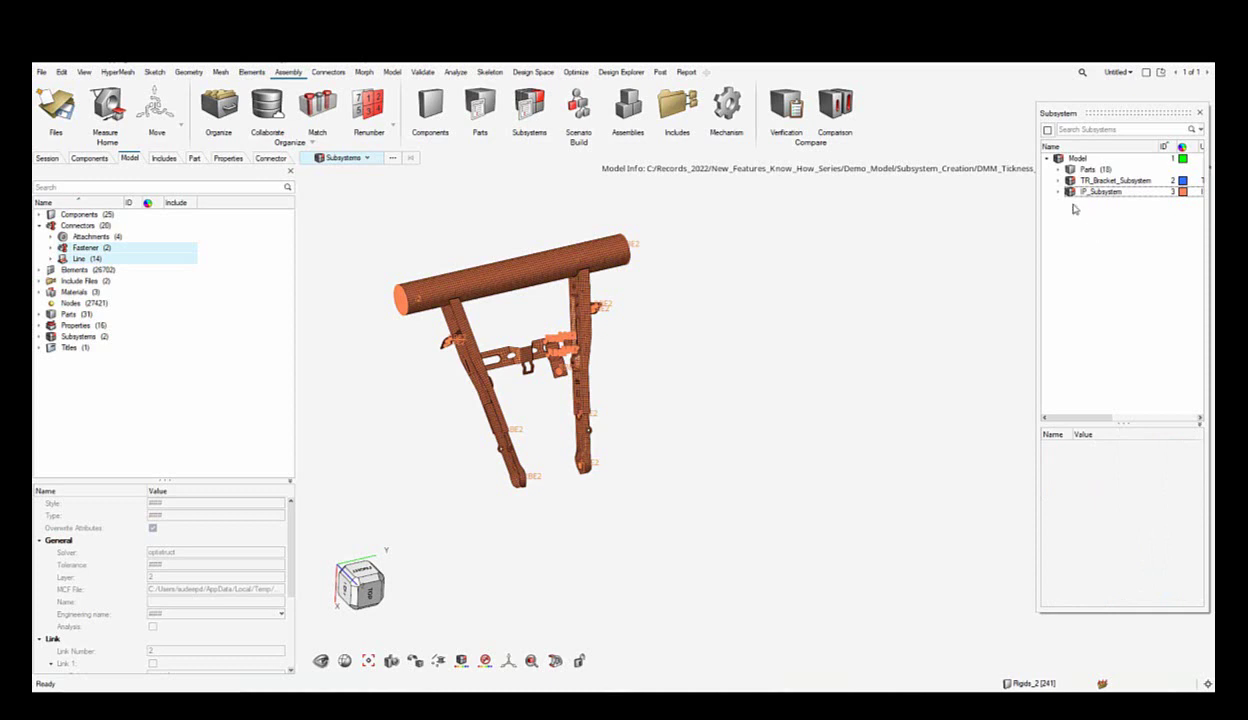
Step: Examine the connectors and attachments contained in IP_Subsystem
{"action": "left_click", "coordinate": [1059, 191]}
{"action": "left_click", "coordinate": [1070, 270]}
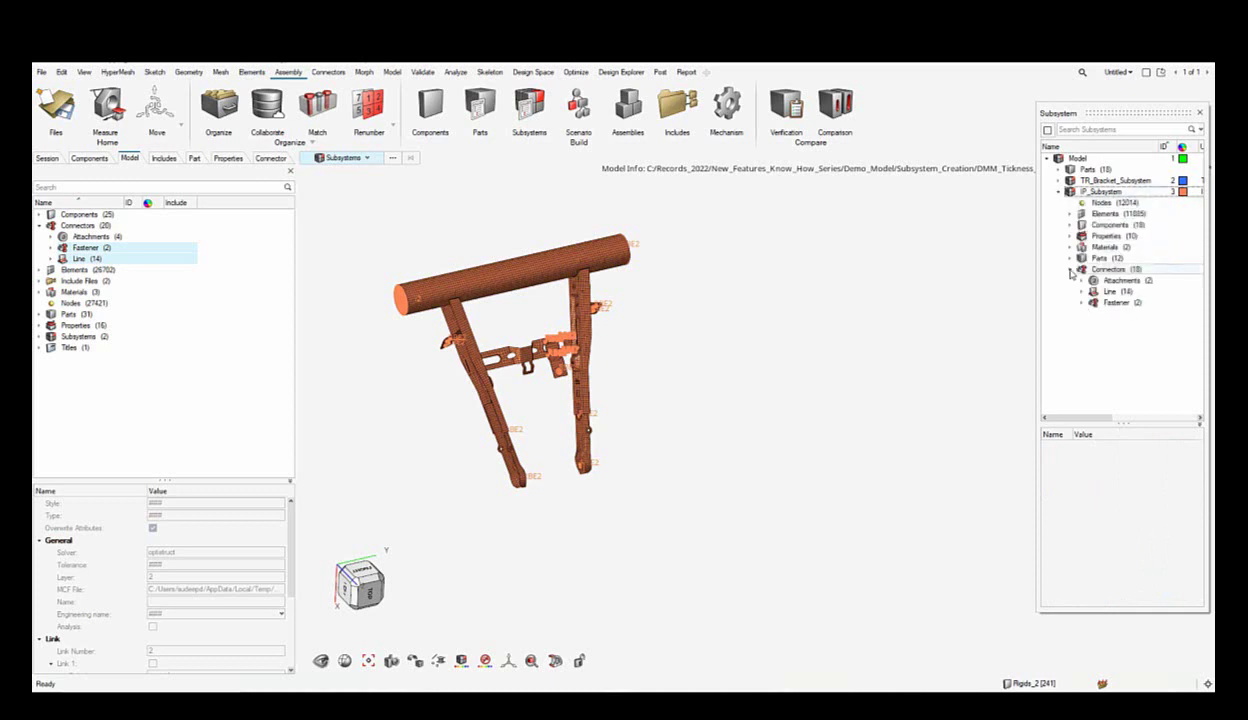
{"action": "left_click", "coordinate": [1081, 282]}
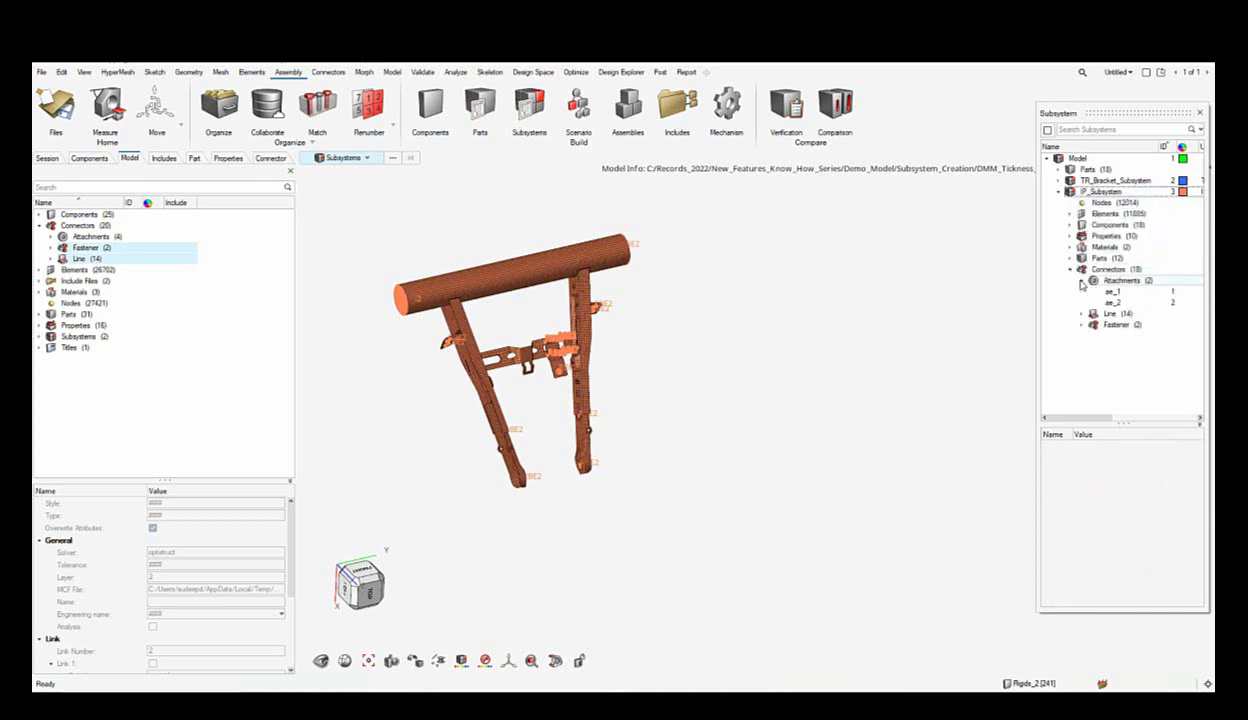
{"action": "left_click", "coordinate": [1081, 282]}
{"action": "left_click", "coordinate": [1070, 270]}
{"action": "left_click", "coordinate": [1060, 193]}
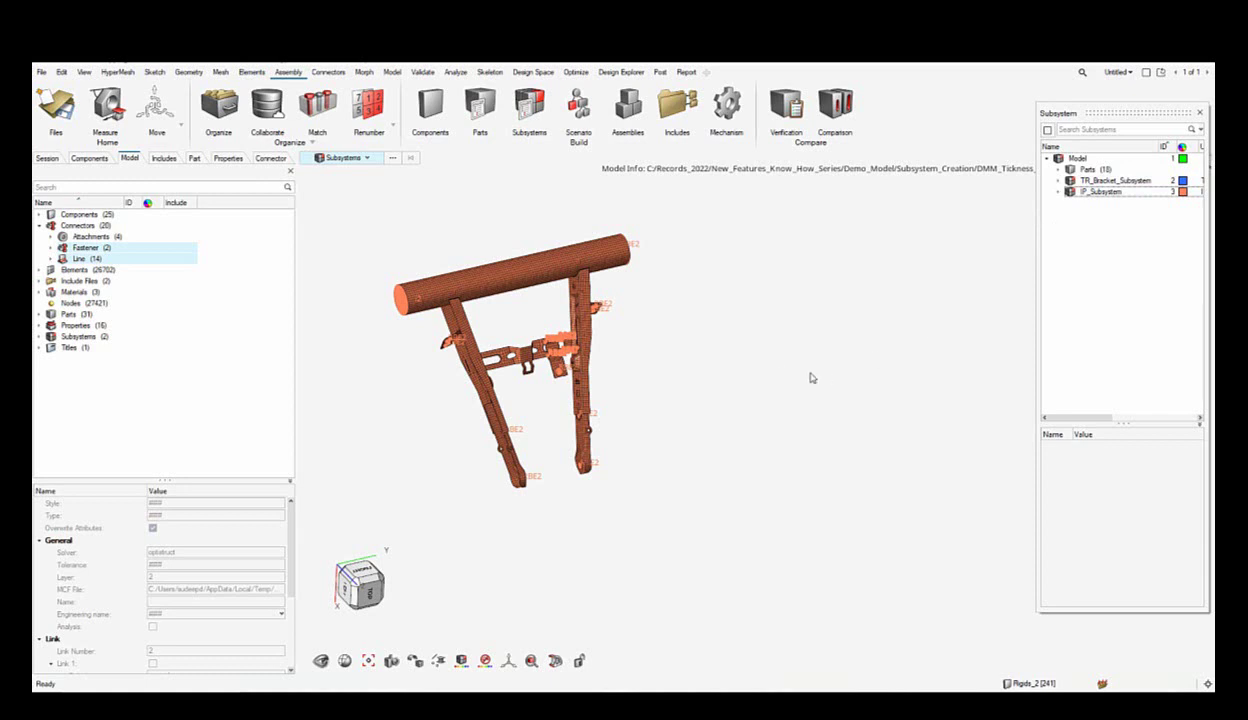
{"action": "right_click_drag", "start_coordinate": [788, 376], "coordinate": [825, 364]}
{"action": "mouse_move", "coordinate": [815, 362]}
{"action": "left_mouse_down", "text": "ctrl"}
{"action": "mouse_move", "coordinate": [866, 379]}
{"action": "mouse_move", "coordinate": [813, 352]}
{"action": "left_mouse_up", "text": "ctrl"}
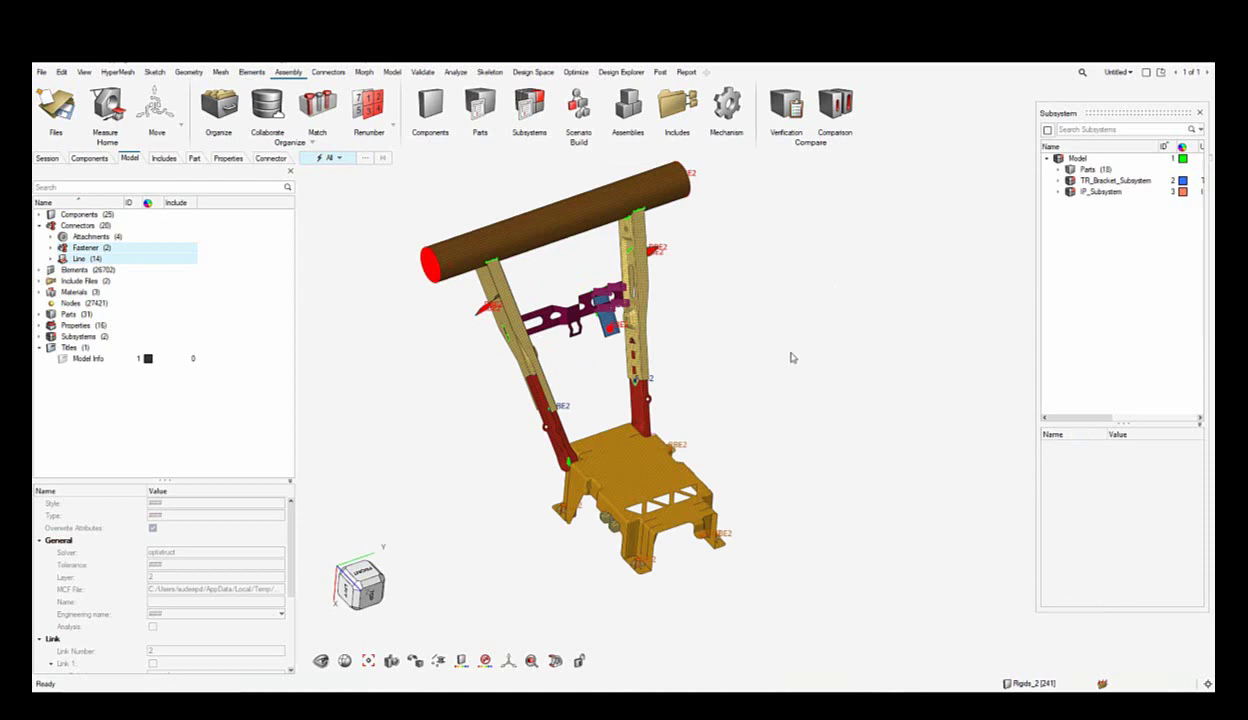
{"action": "mouse_move", "coordinate": [790, 357]}
{"action": "left_mouse_down", "text": "ctrl"}
{"action": "mouse_move", "coordinate": [750, 373]}
{"action": "mouse_move", "coordinate": [781, 362]}
{"action": "left_mouse_up", "text": "ctrl"}
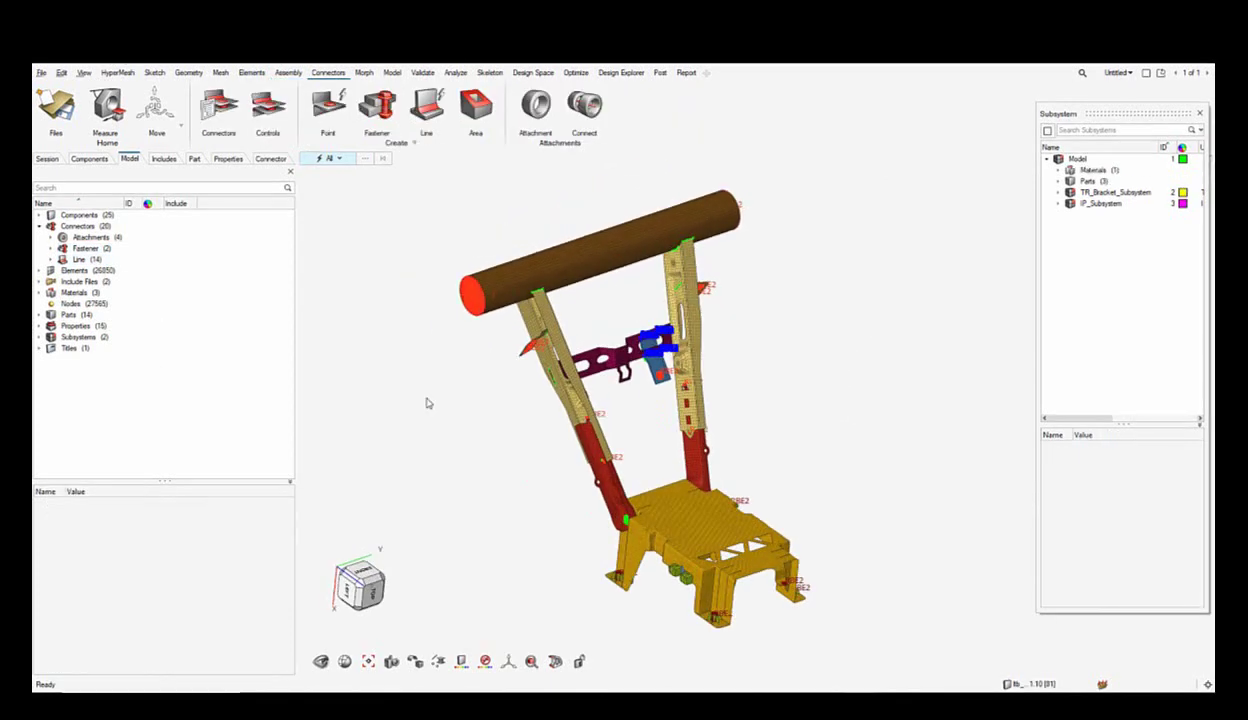
{"action": "mouse_move", "coordinate": [434, 394]}
{"action": "right_mouse_down"}
{"action": "mouse_move", "coordinate": [430, 353]}
{"action": "mouse_move", "coordinate": [418, 377]}
{"action": "mouse_move", "coordinate": [434, 395]}
{"action": "right_mouse_up"}
{"action": "scroll", "coordinate": [418, 376], "scroll_direction": "up", "scroll_amount": 1}
{"action": "left_click_drag", "start_coordinate": [434, 395], "coordinate": [432, 384], "text": "ctrl"}
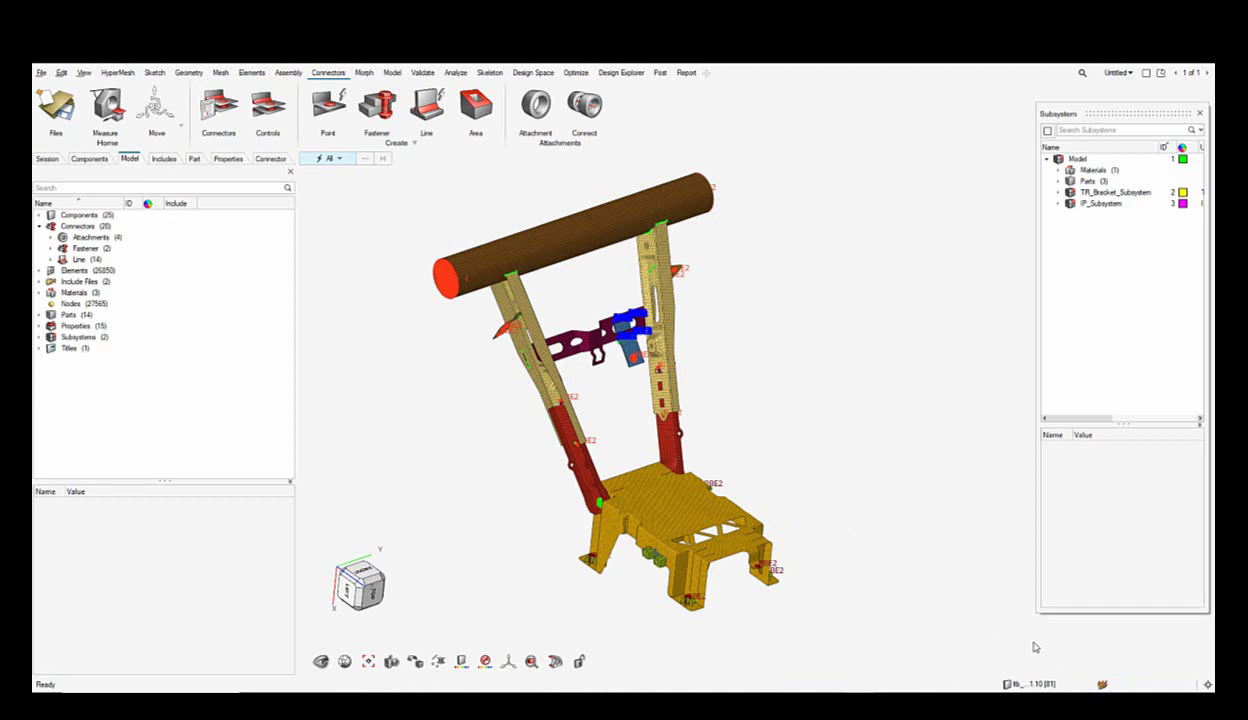
{"action": "right_click_drag", "start_coordinate": [783, 447], "coordinate": [756, 418]}
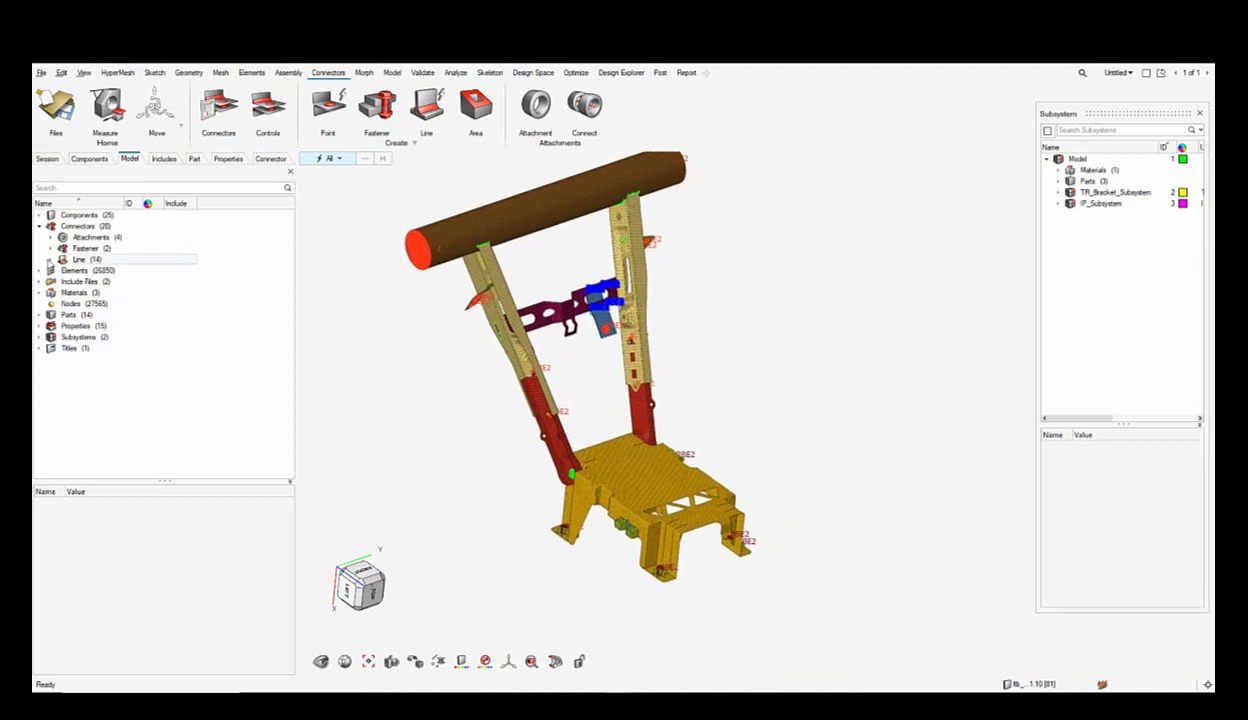
Step: Create a standard beam section of type ROD, name it PBAR and edit its DIM1 radius
{"action": "left_click", "coordinate": [39, 226]}
{"action": "right_click", "coordinate": [92, 360]}
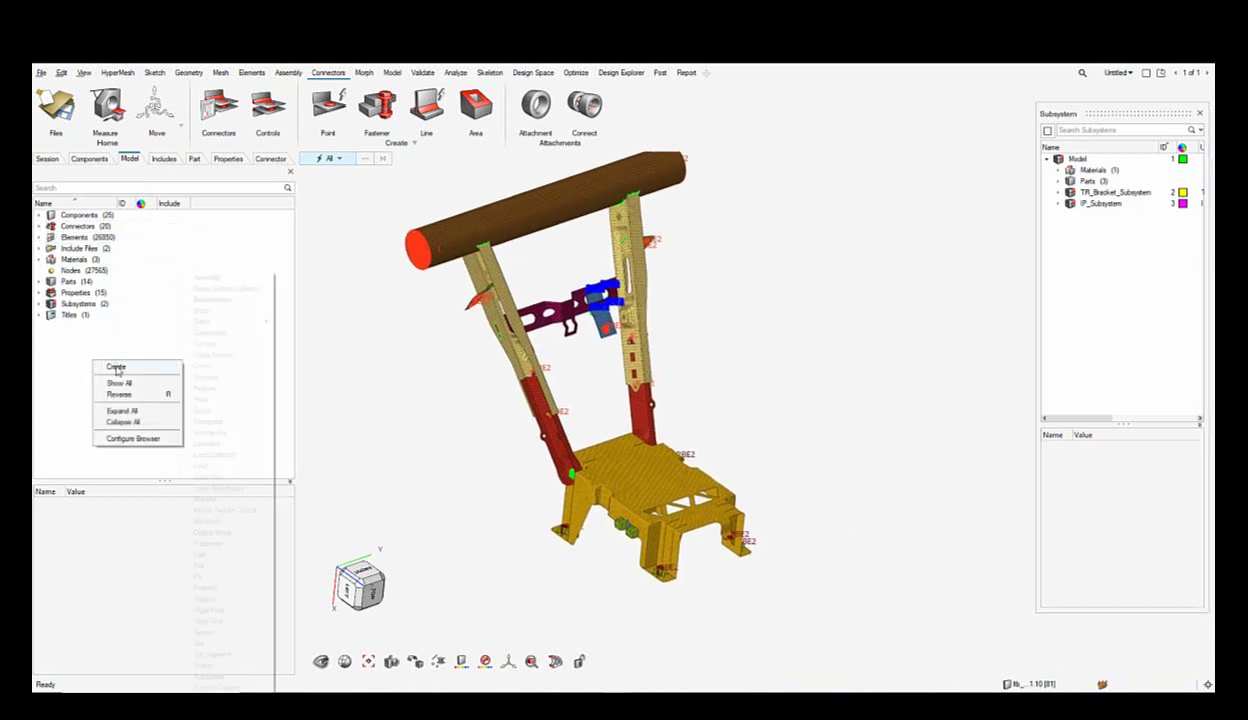
{"action": "mouse_move", "coordinate": [116, 370]}
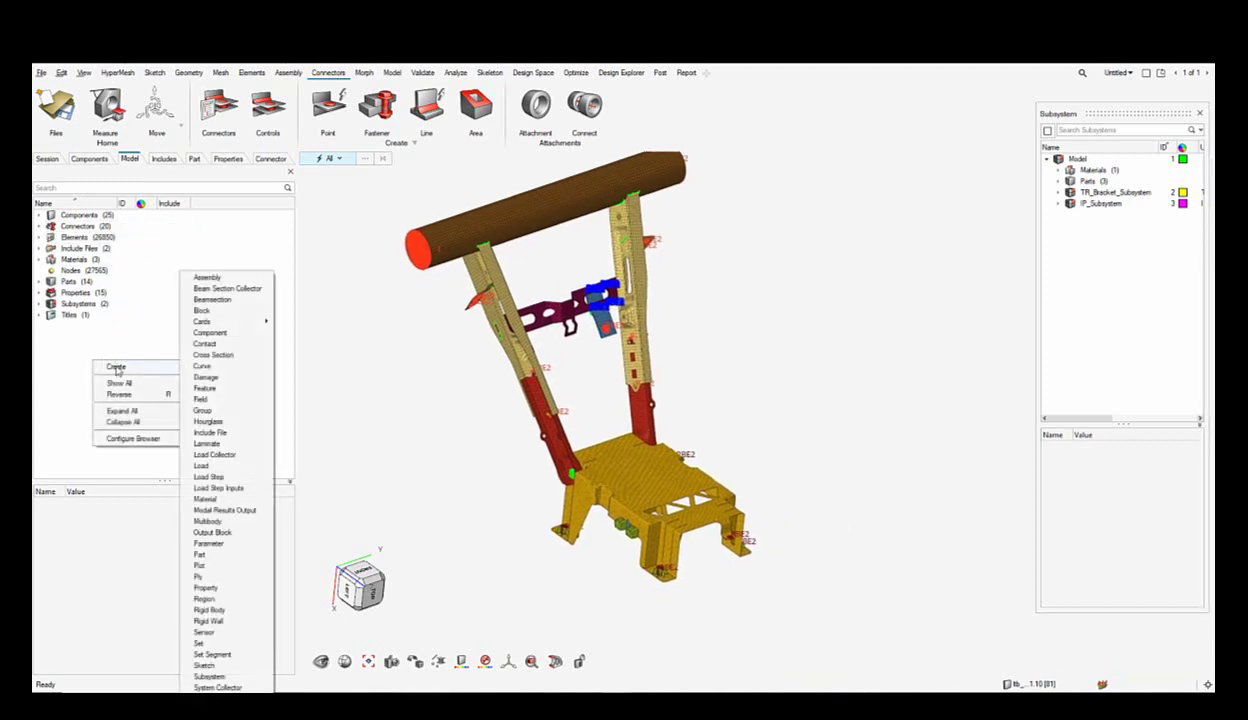
{"action": "left_click", "coordinate": [226, 300]}
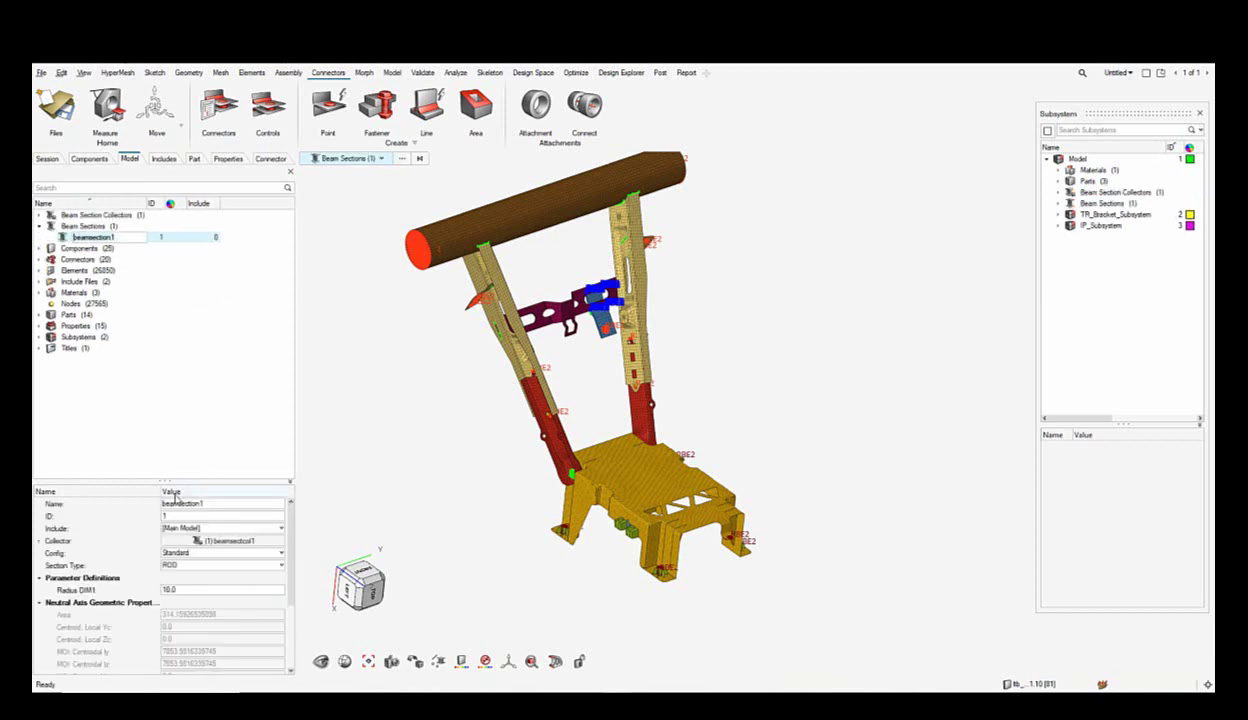
{"action": "left_click", "coordinate": [171, 503]}
{"action": "type", "text": "P"}
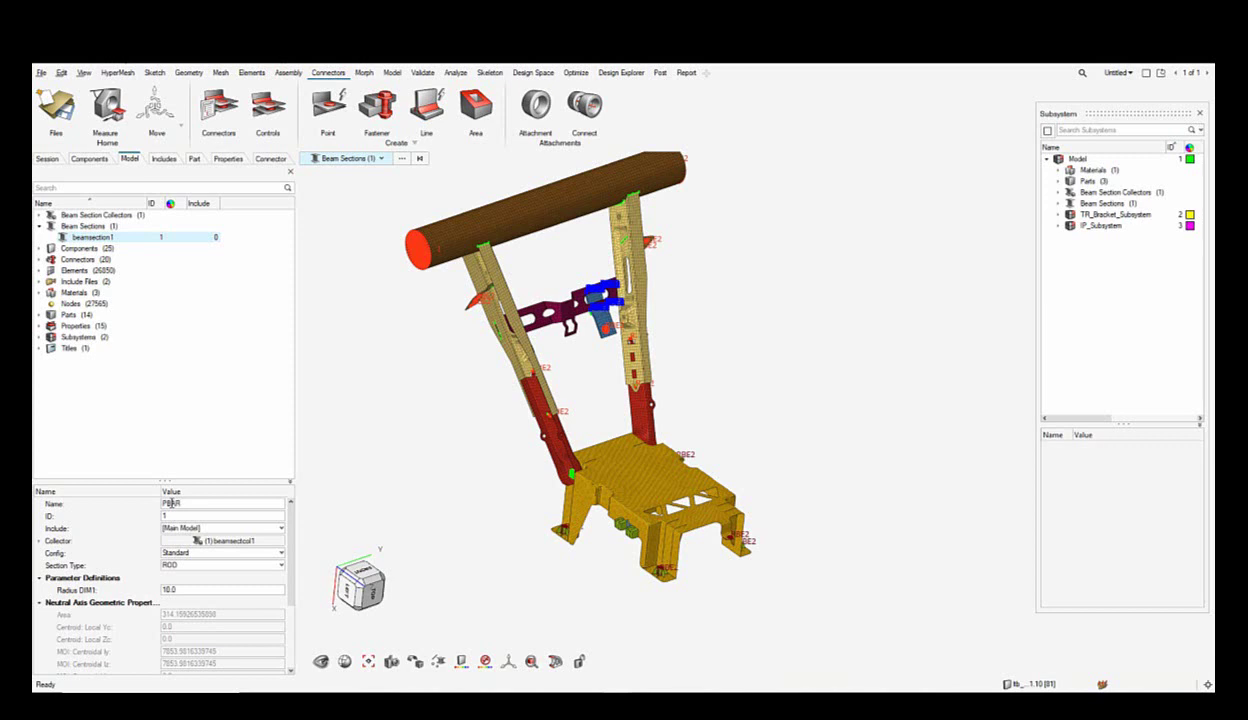
{"action": "type", "text": "BAR"}
{"action": "key", "text": "Return"}
{"action": "double_click", "coordinate": [186, 587]}
{"action": "key", "text": "Return"}
{"action": "left_click", "coordinate": [128, 397]}
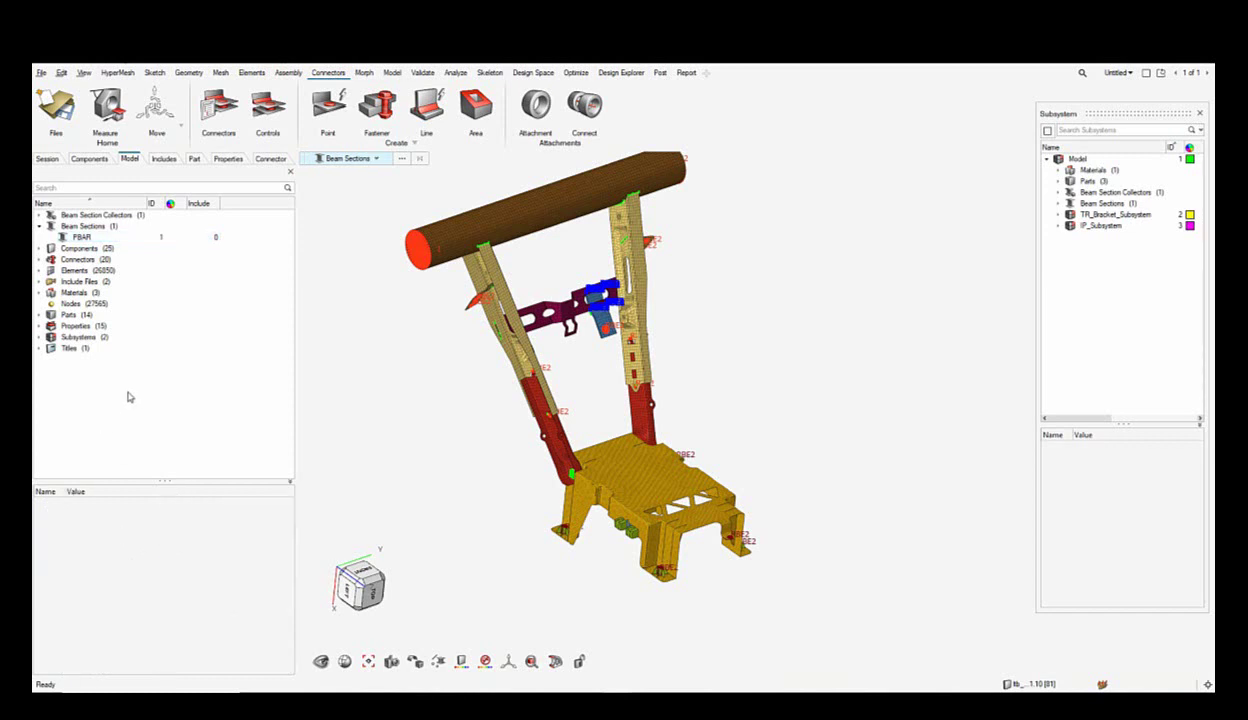
Step: Create a property named PBAR in the model and set its card image to PBAR
{"action": "right_click", "coordinate": [128, 397]}
{"action": "mouse_move", "coordinate": [166, 402]}
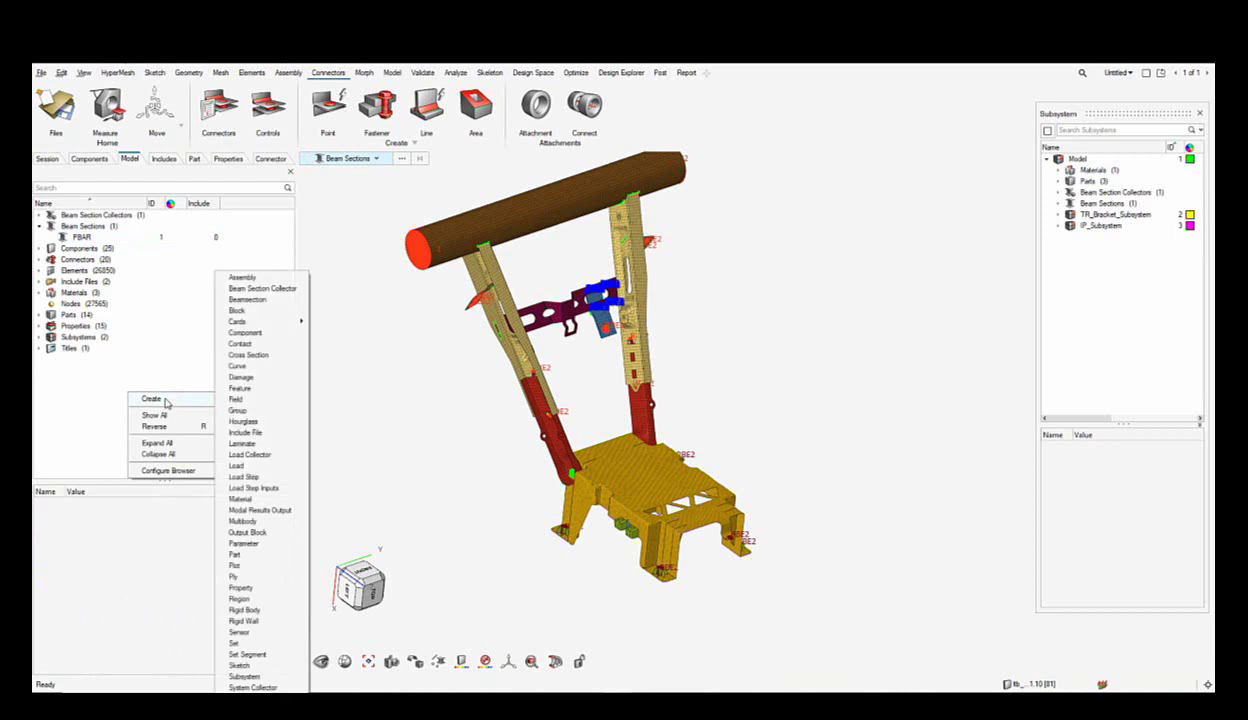
{"action": "left_click", "coordinate": [250, 589]}
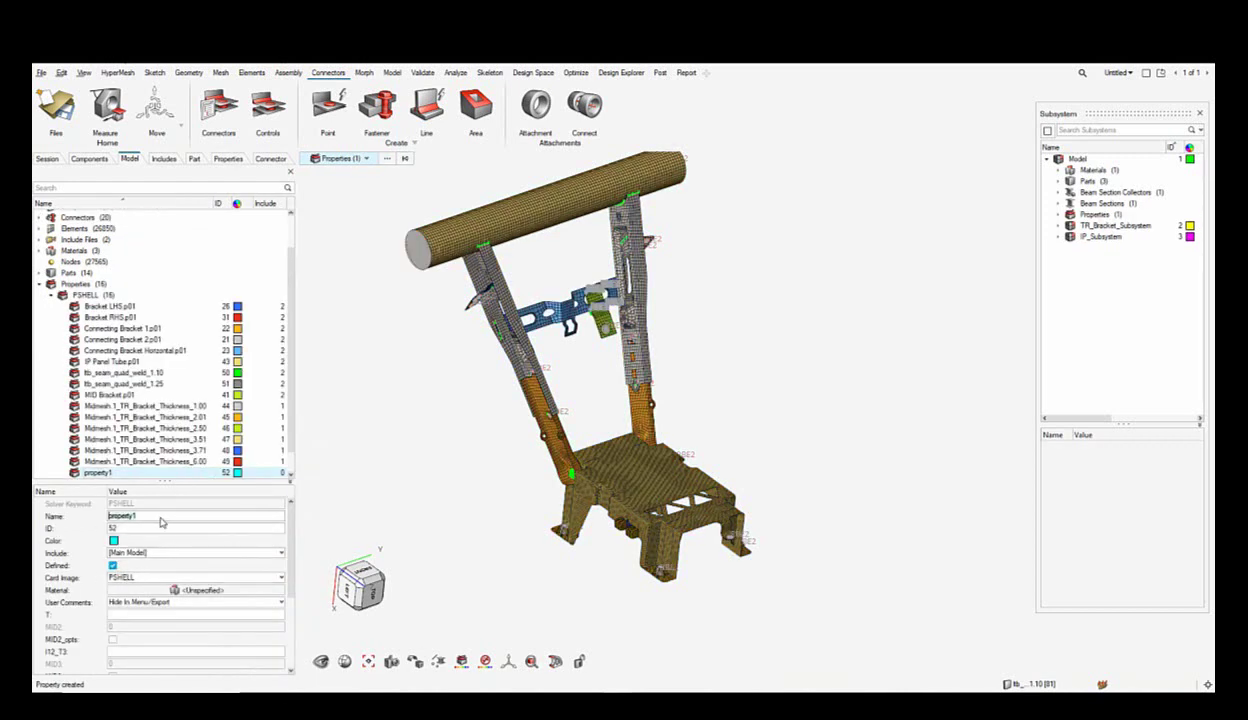
{"action": "type", "text": "PBAR"}
{"action": "left_click", "coordinate": [126, 578]}
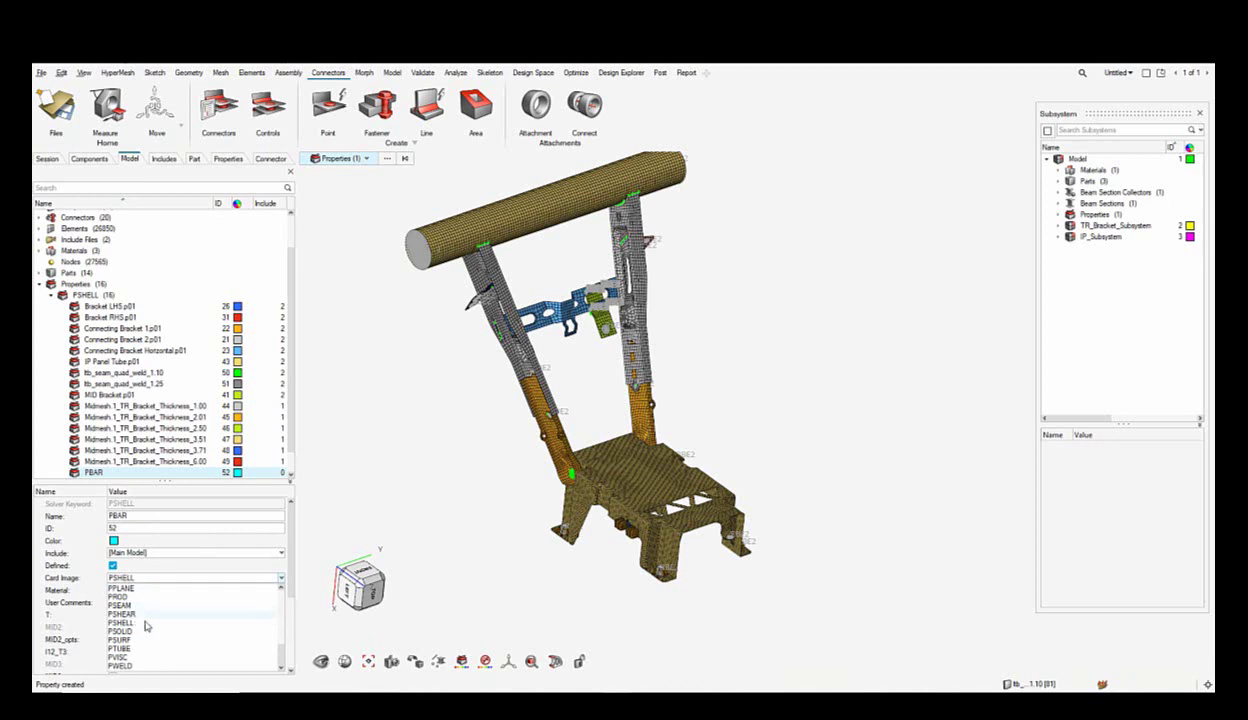
{"action": "left_click_drag", "start_coordinate": [280, 657], "coordinate": [274, 620]}
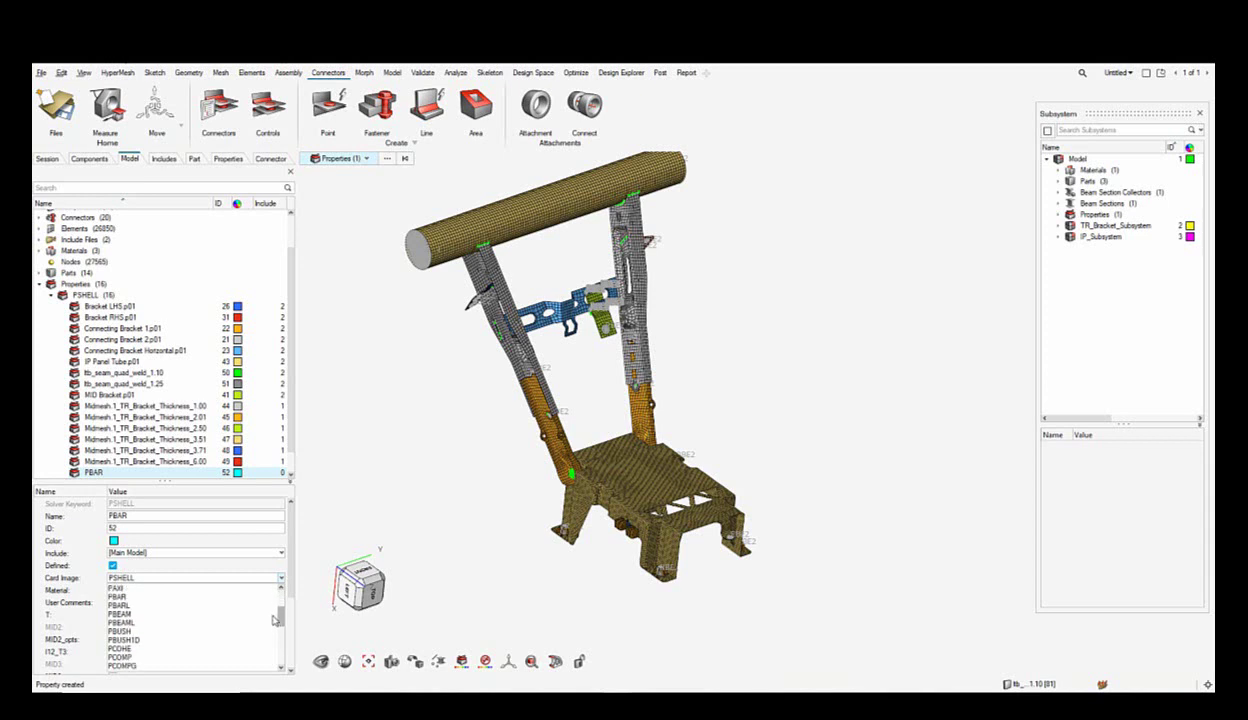
{"action": "left_click", "coordinate": [205, 597]}
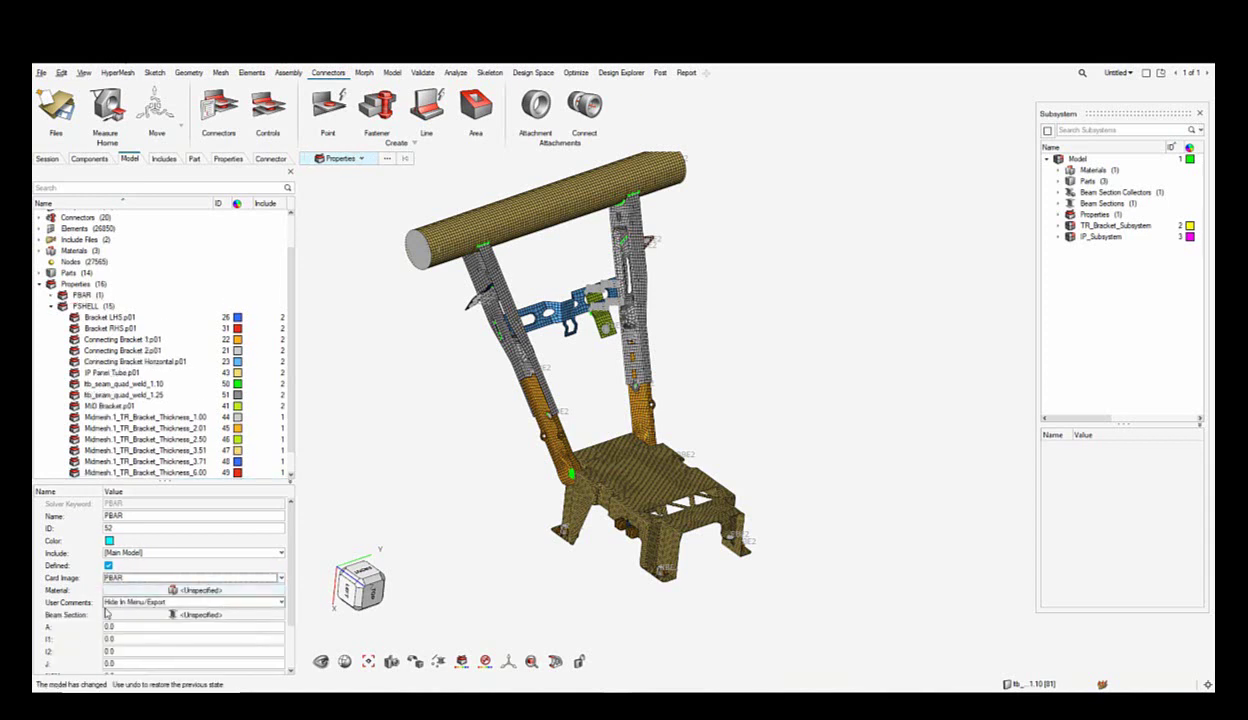
Step: Assign the Steel material to the PBAR property
{"action": "left_click", "coordinate": [212, 589]}
{"action": "left_click", "coordinate": [235, 602]}
{"action": "left_click", "coordinate": [140, 560]}
{"action": "left_click", "coordinate": [352, 678]}
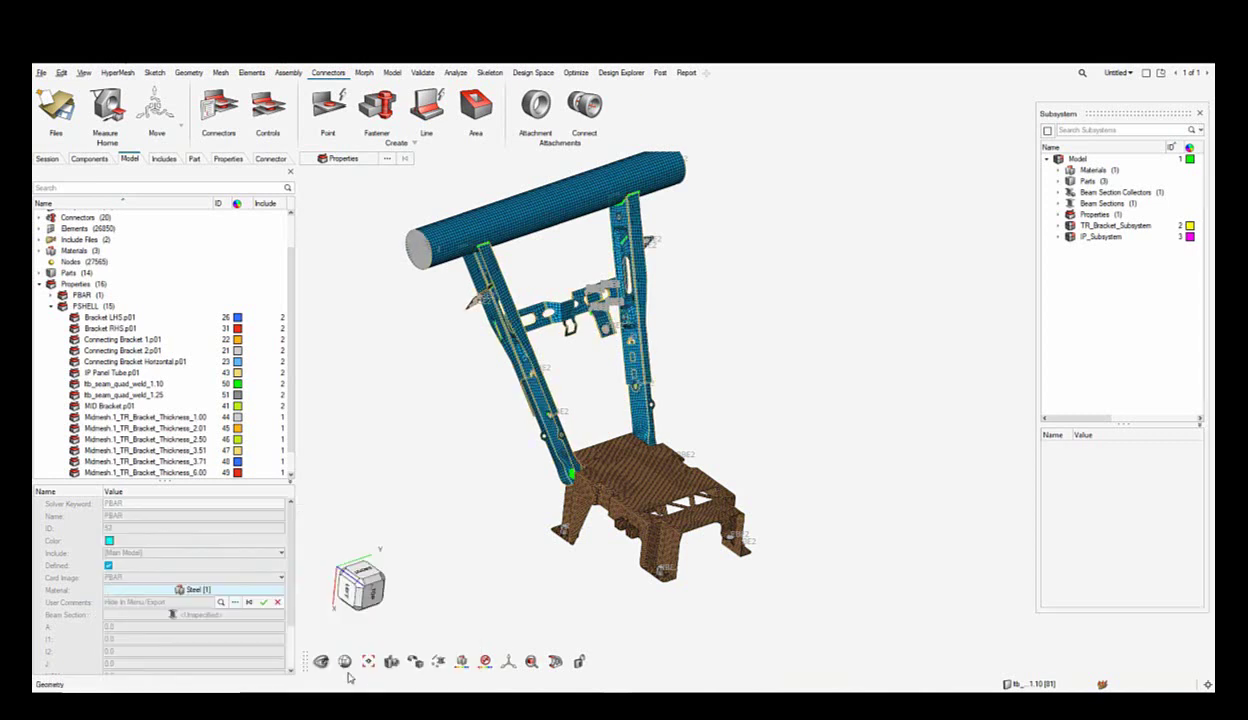
{"action": "left_click", "coordinate": [260, 592]}
Step: Assign the PBAR beam section to the PBAR property
{"action": "left_click", "coordinate": [211, 615]}
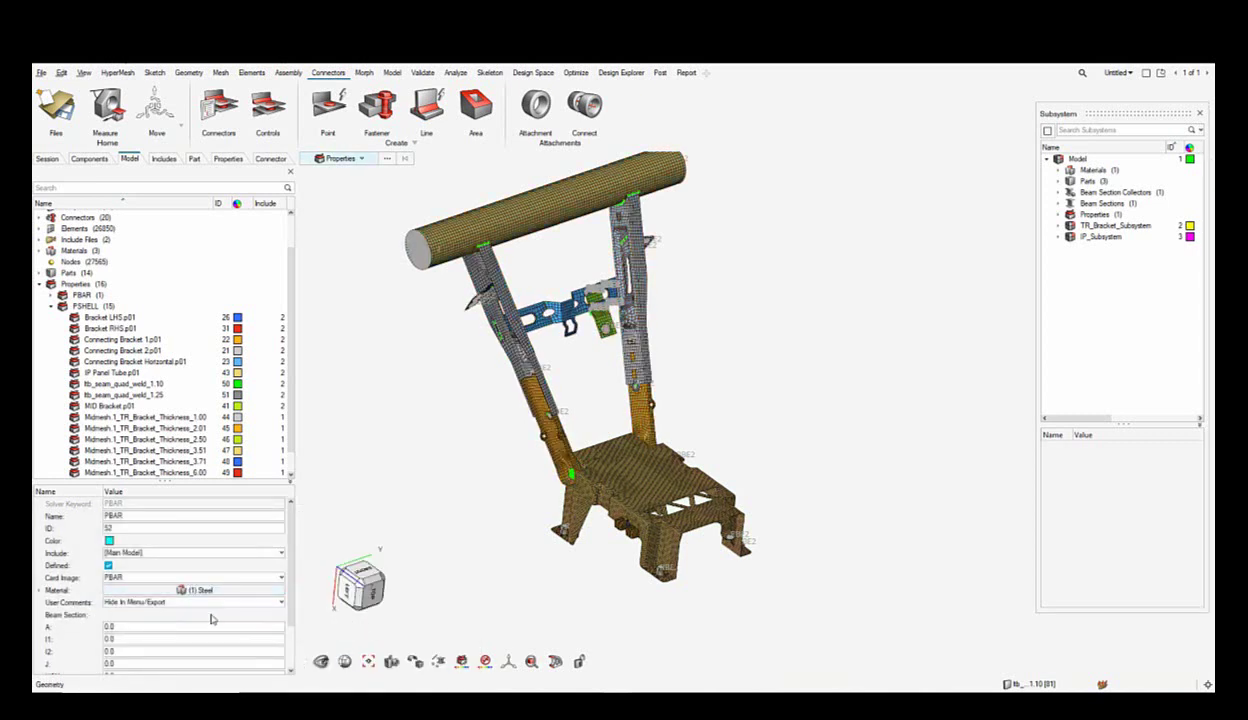
{"action": "left_click", "coordinate": [235, 627]}
{"action": "left_click", "coordinate": [150, 560]}
{"action": "left_click", "coordinate": [352, 677]}
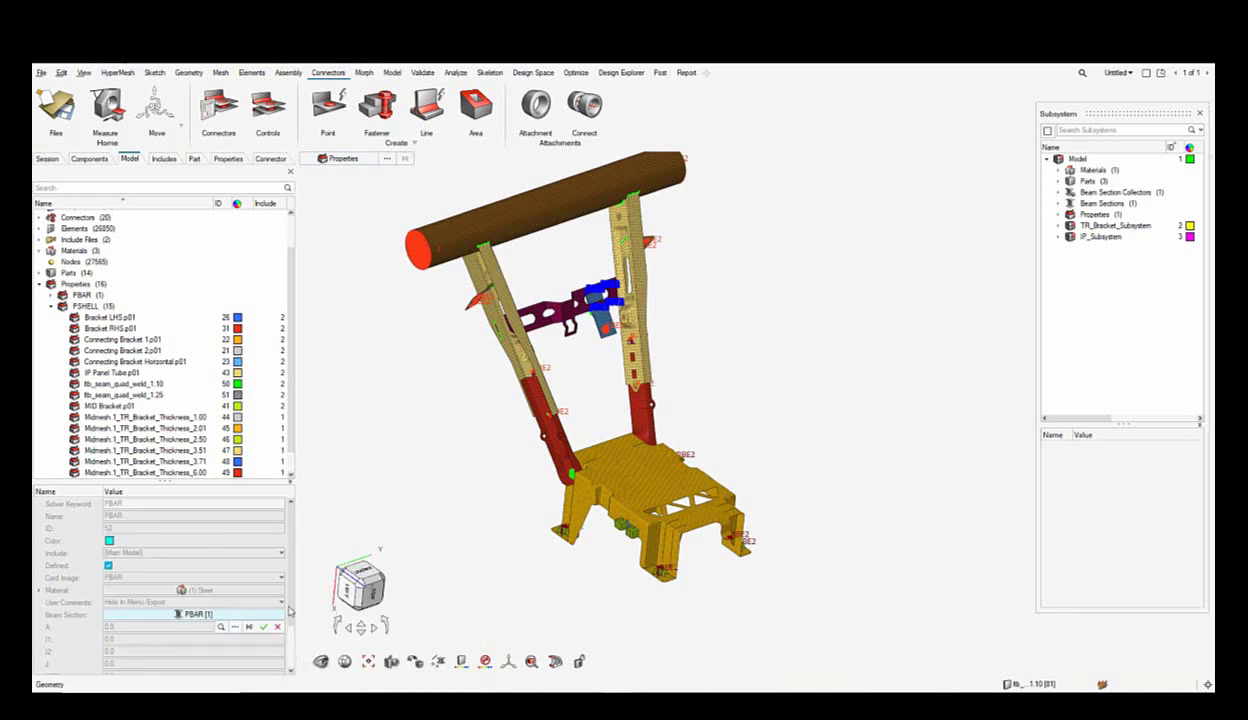
{"action": "left_click", "coordinate": [262, 616]}
{"action": "right_click_drag", "start_coordinate": [449, 505], "coordinate": [459, 467]}
{"action": "scroll", "coordinate": [437, 479], "scroll_direction": "down", "scroll_amount": 2}
{"action": "mouse_move", "coordinate": [474, 481]}
{"action": "left_mouse_down", "text": "ctrl"}
{"action": "mouse_move", "coordinate": [490, 486]}
{"action": "mouse_move", "coordinate": [468, 482]}
{"action": "left_mouse_up", "text": "ctrl"}
{"action": "scroll", "coordinate": [468, 482], "scroll_direction": "up", "scroll_amount": 2}
{"action": "right_click_drag", "start_coordinate": [468, 482], "coordinate": [504, 465]}
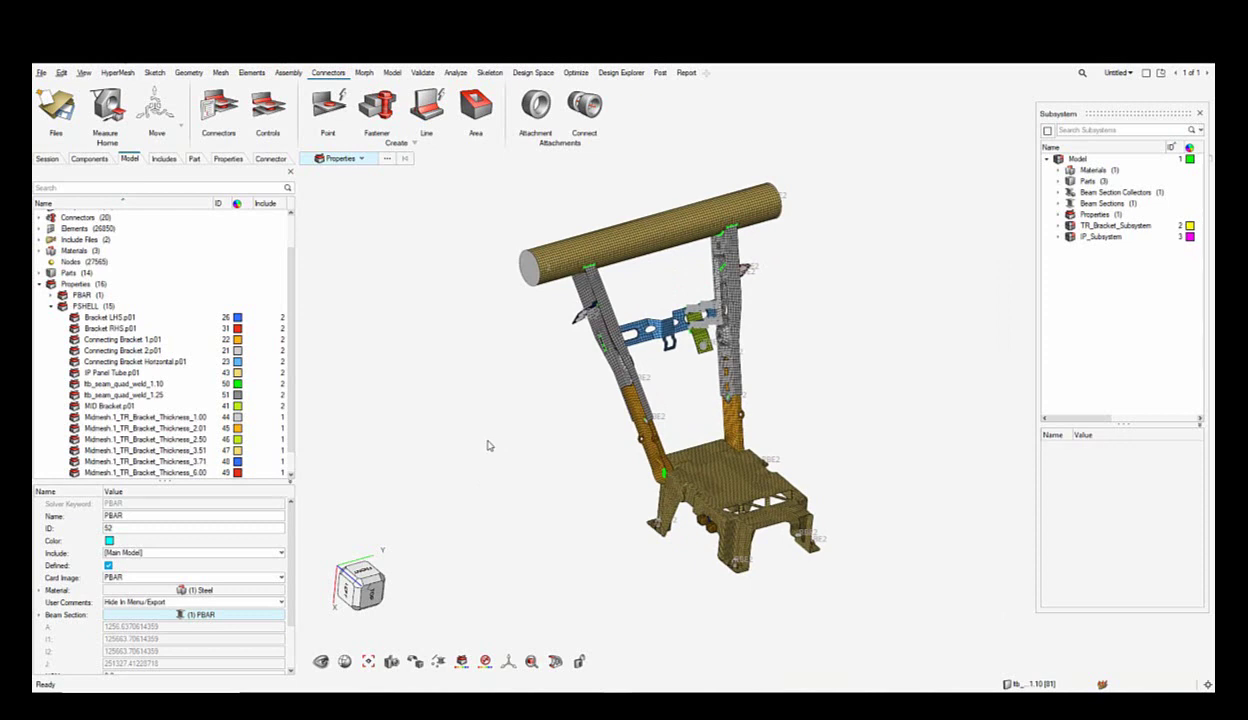
{"action": "right_click_drag", "start_coordinate": [484, 439], "coordinate": [447, 446]}
{"action": "mouse_move", "coordinate": [447, 446]}
{"action": "left_mouse_down", "text": "ctrl"}
{"action": "mouse_move", "coordinate": [479, 468]}
{"action": "mouse_move", "coordinate": [453, 443]}
{"action": "left_mouse_up", "text": "ctrl"}
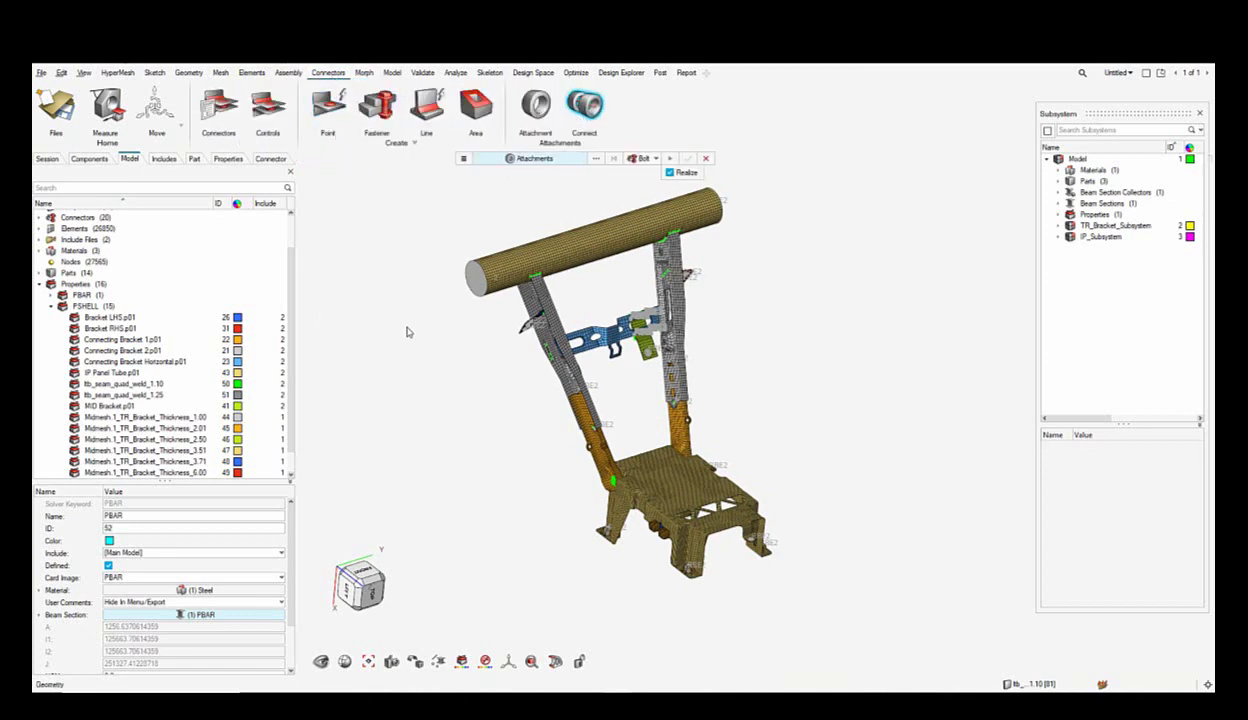
Step: Set the Bolt control for connecting attachments to the type bolt (CBAR)
{"action": "left_click", "coordinate": [659, 159]}
{"action": "left_click", "coordinate": [636, 159]}
{"action": "left_click", "coordinate": [346, 273]}
{"action": "left_click", "coordinate": [340, 238]}
{"action": "left_click", "coordinate": [338, 237]}
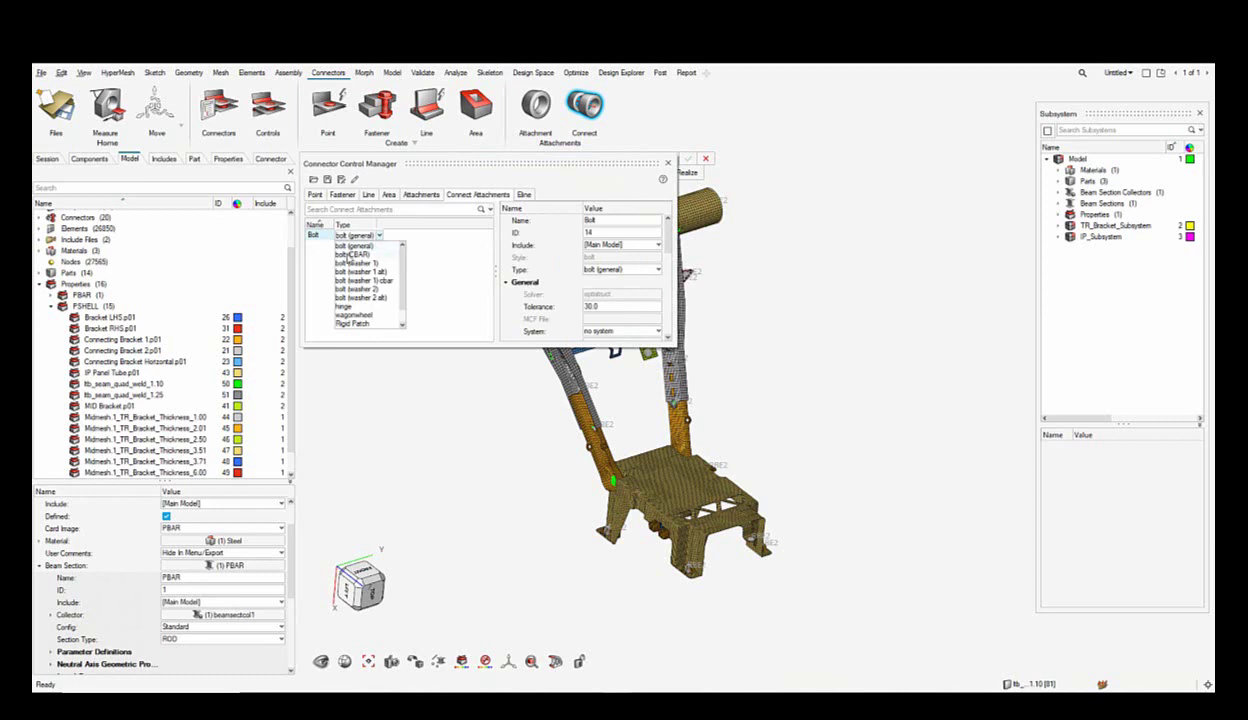
{"action": "left_click", "coordinate": [353, 254]}
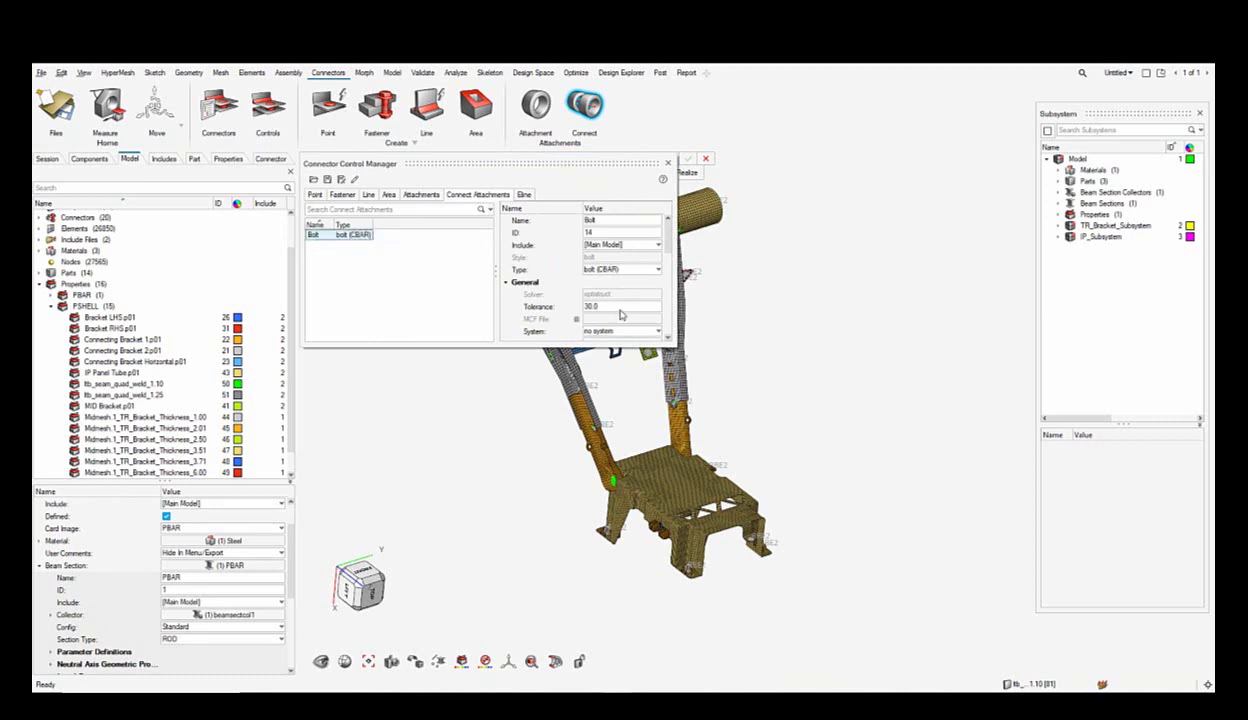
Step: Assign the PBAR property to the Bolt control, review its remaining settings and close the Connector Control Manager
{"action": "left_click_drag", "start_coordinate": [669, 237], "coordinate": [666, 314]}
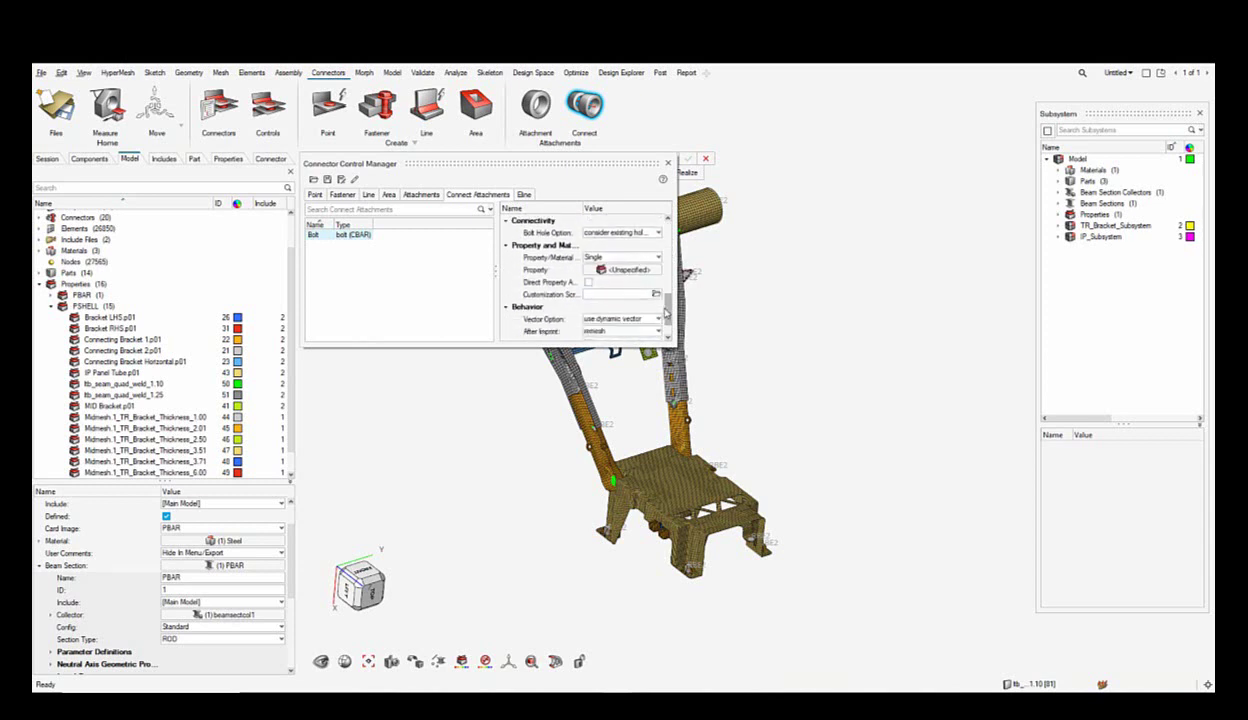
{"action": "left_click", "coordinate": [628, 270]}
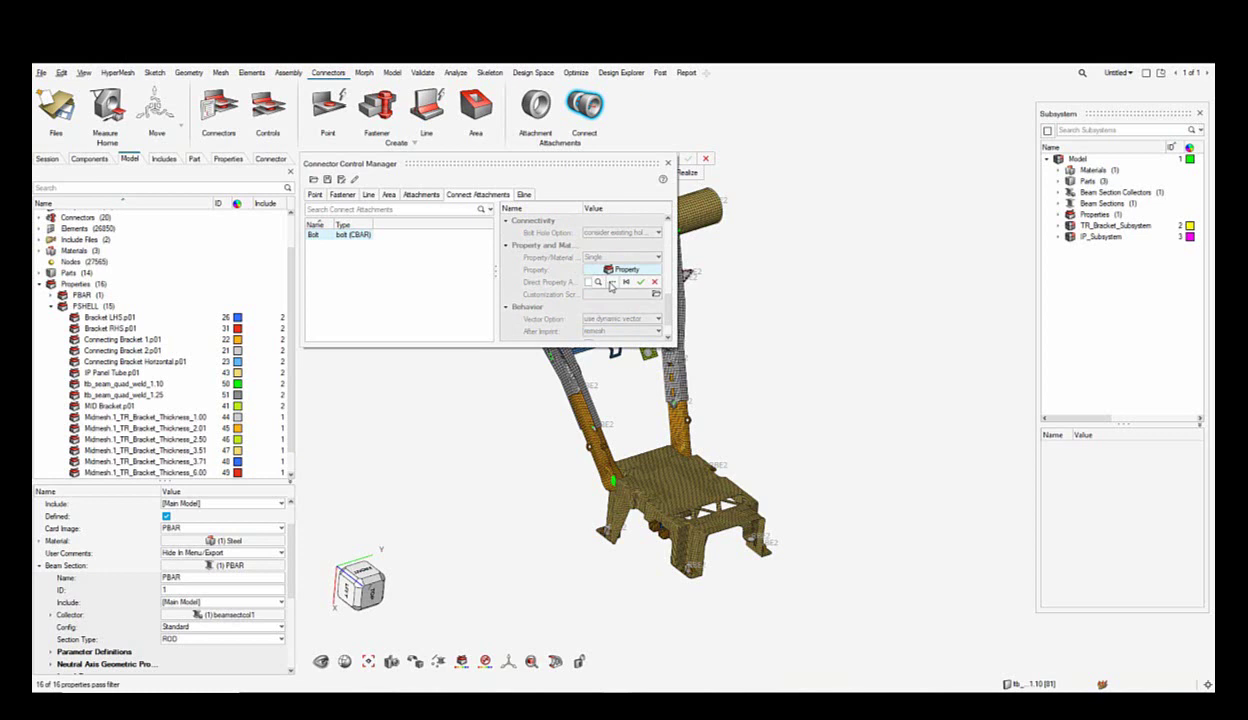
{"action": "left_click", "coordinate": [611, 285]}
{"action": "scroll", "coordinate": [625, 410], "scroll_direction": "down", "scroll_amount": 5}
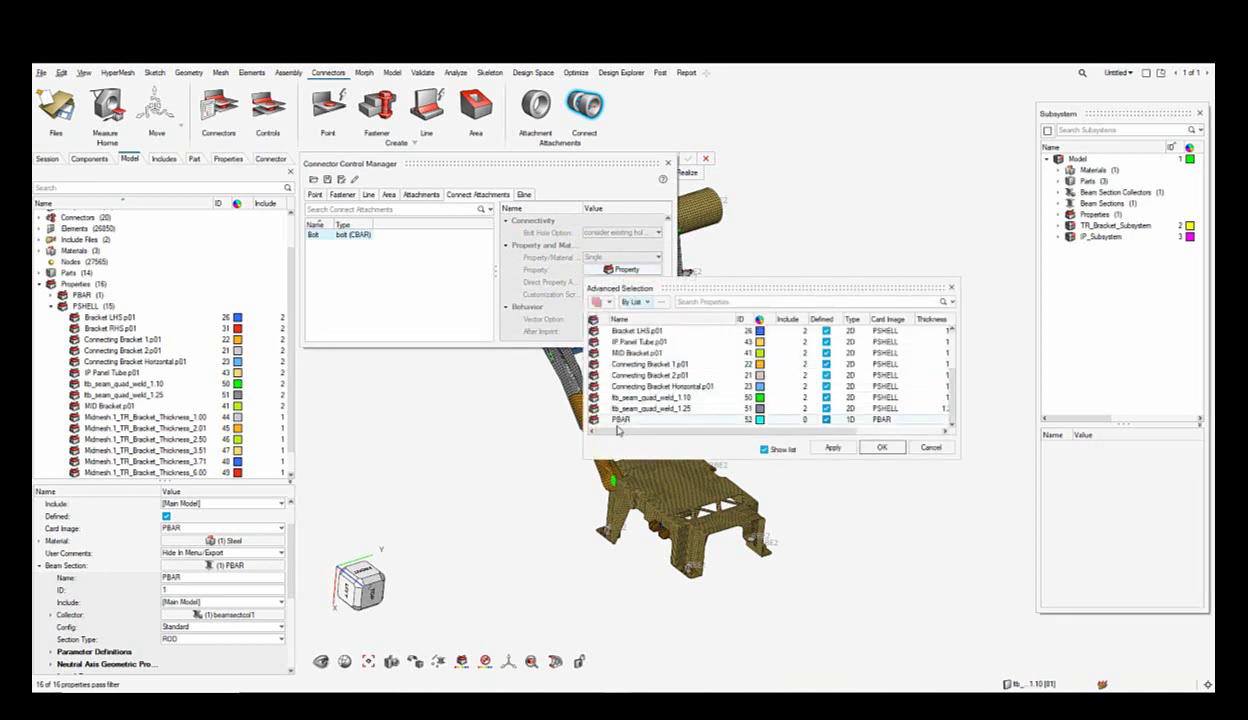
{"action": "left_click", "coordinate": [622, 420]}
{"action": "left_click", "coordinate": [830, 447]}
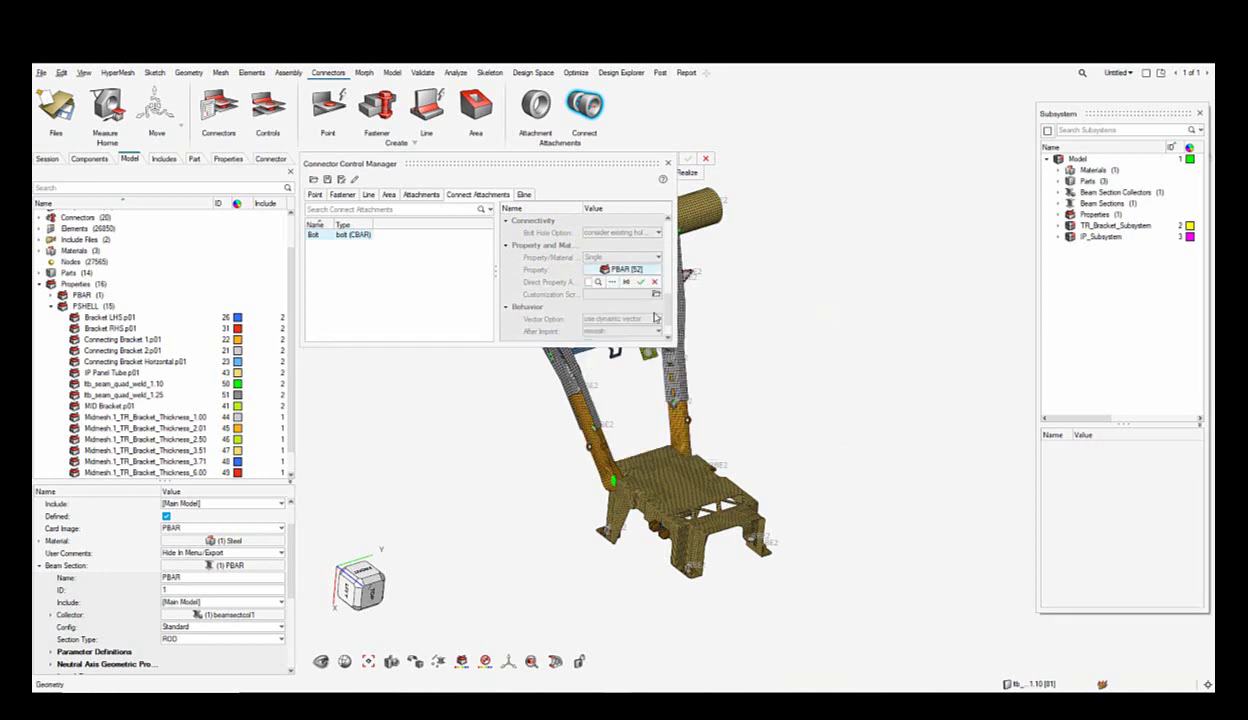
{"action": "left_click", "coordinate": [640, 282]}
{"action": "scroll", "coordinate": [618, 300], "scroll_direction": "down", "scroll_amount": 2}
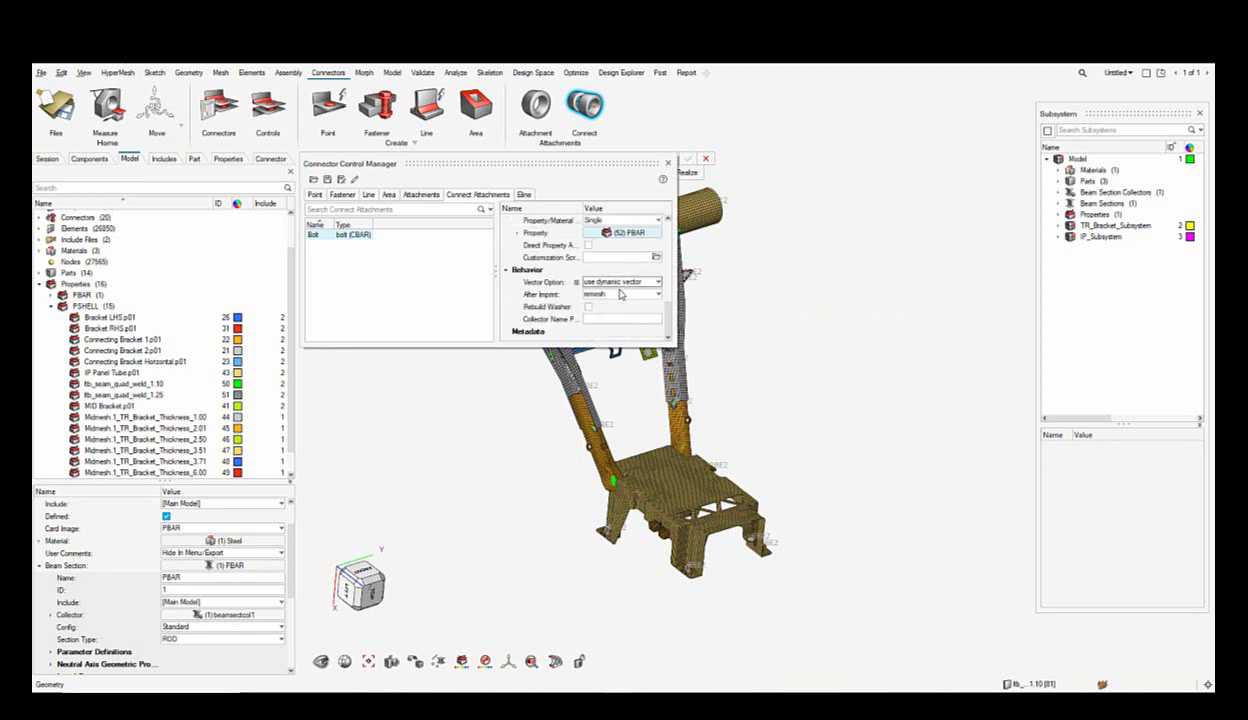
{"action": "scroll", "coordinate": [618, 303], "scroll_direction": "up", "scroll_amount": 6}
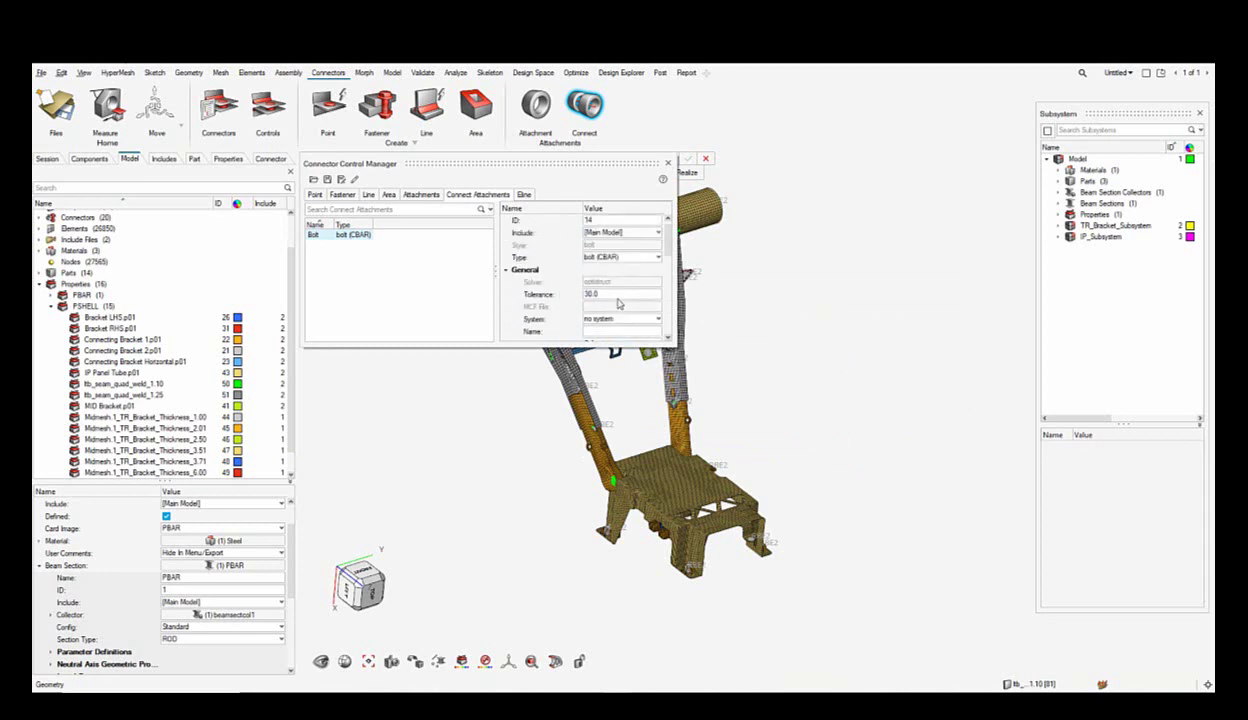
{"action": "scroll", "coordinate": [618, 303], "scroll_direction": "down", "scroll_amount": 6}
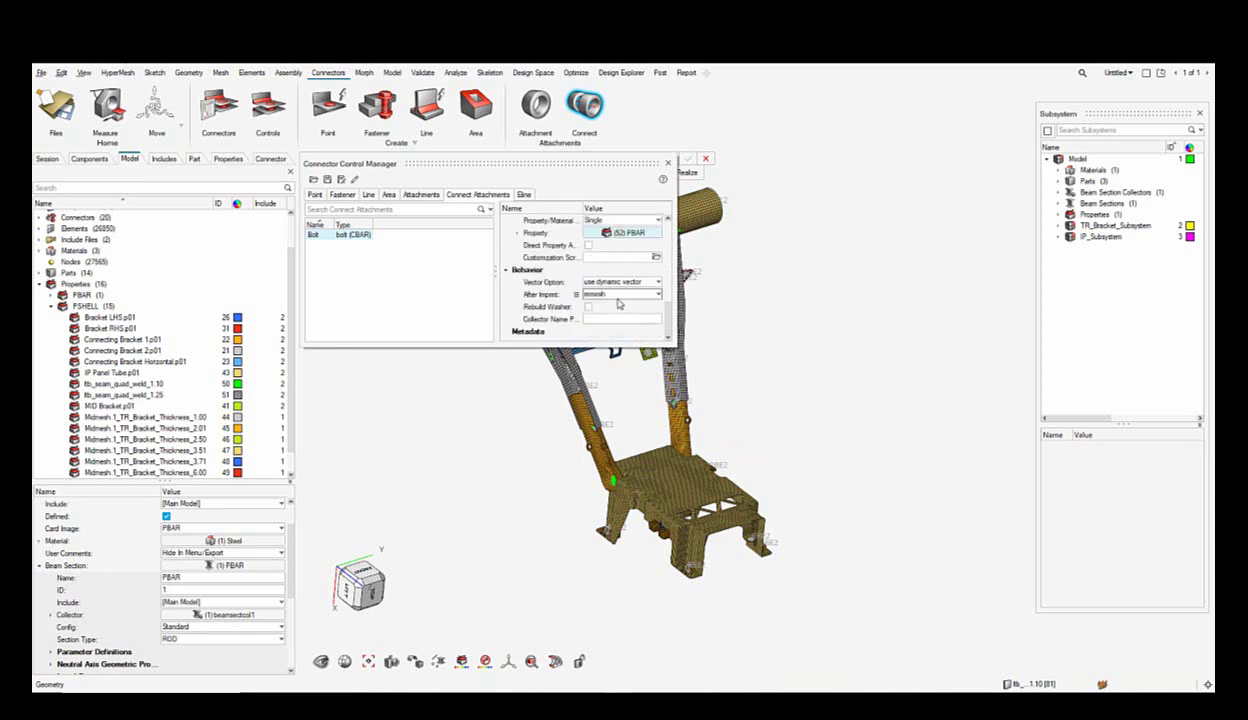
{"action": "scroll", "coordinate": [618, 303], "scroll_direction": "up", "scroll_amount": 6}
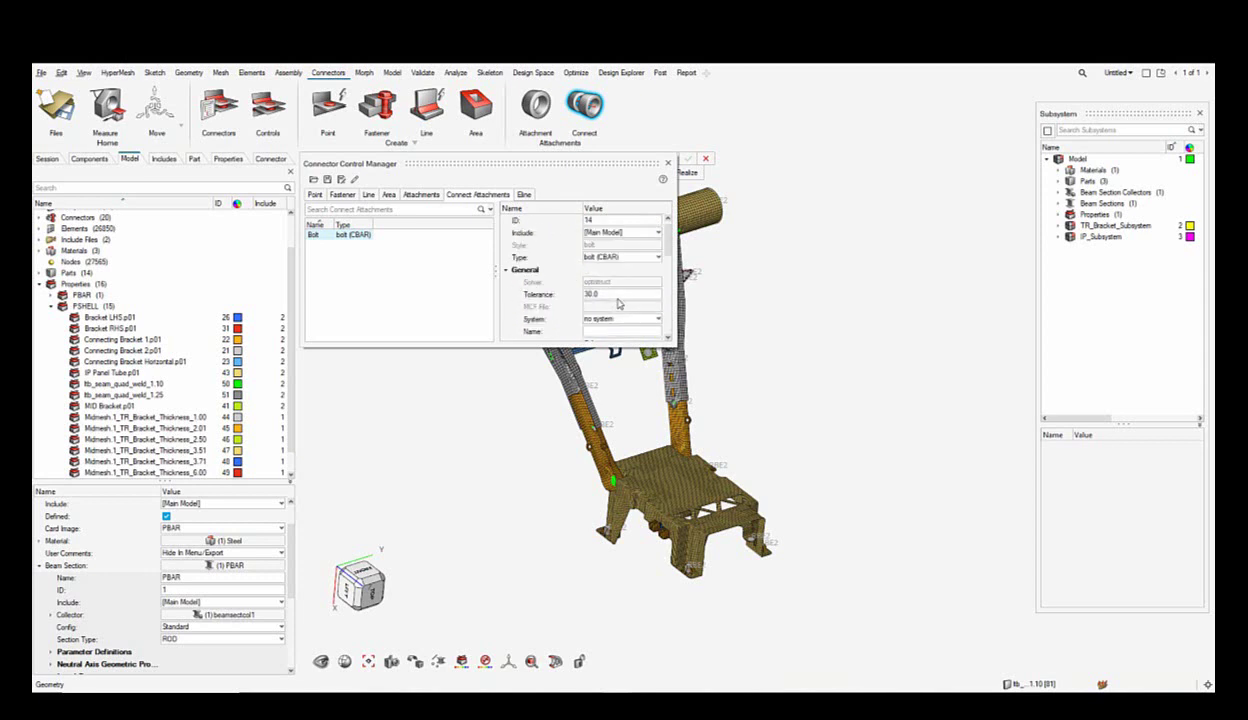
{"action": "left_click", "coordinate": [668, 162]}
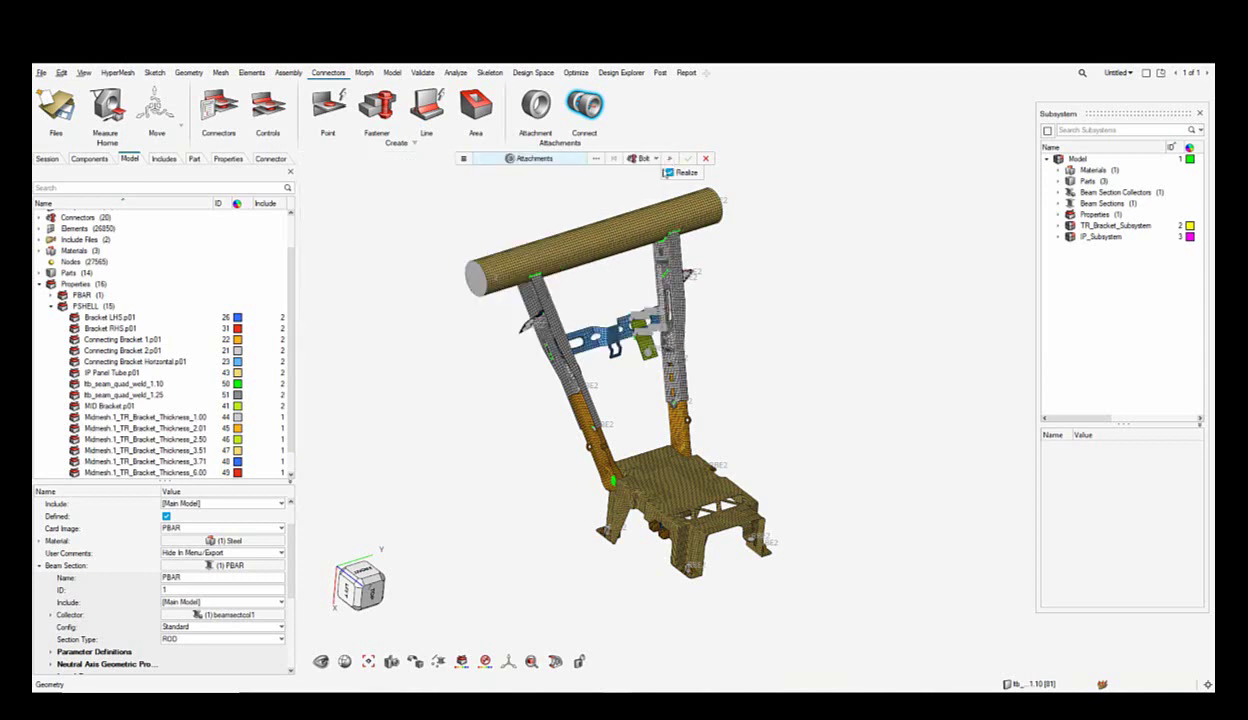
Step: Examine the attachment points inside the bolt holes where the brackets meet the lower support
{"action": "right_click_drag", "start_coordinate": [523, 204], "coordinate": [590, 232]}
{"action": "scroll", "coordinate": [560, 238], "scroll_direction": "down", "scroll_amount": 3}
{"action": "middle_click_drag", "start_coordinate": [560, 250], "coordinate": [755, 430]}
{"action": "scroll", "coordinate": [598, 404], "scroll_direction": "up", "scroll_amount": 6}
{"action": "scroll", "coordinate": [660, 428], "scroll_direction": "up", "scroll_amount": 6}
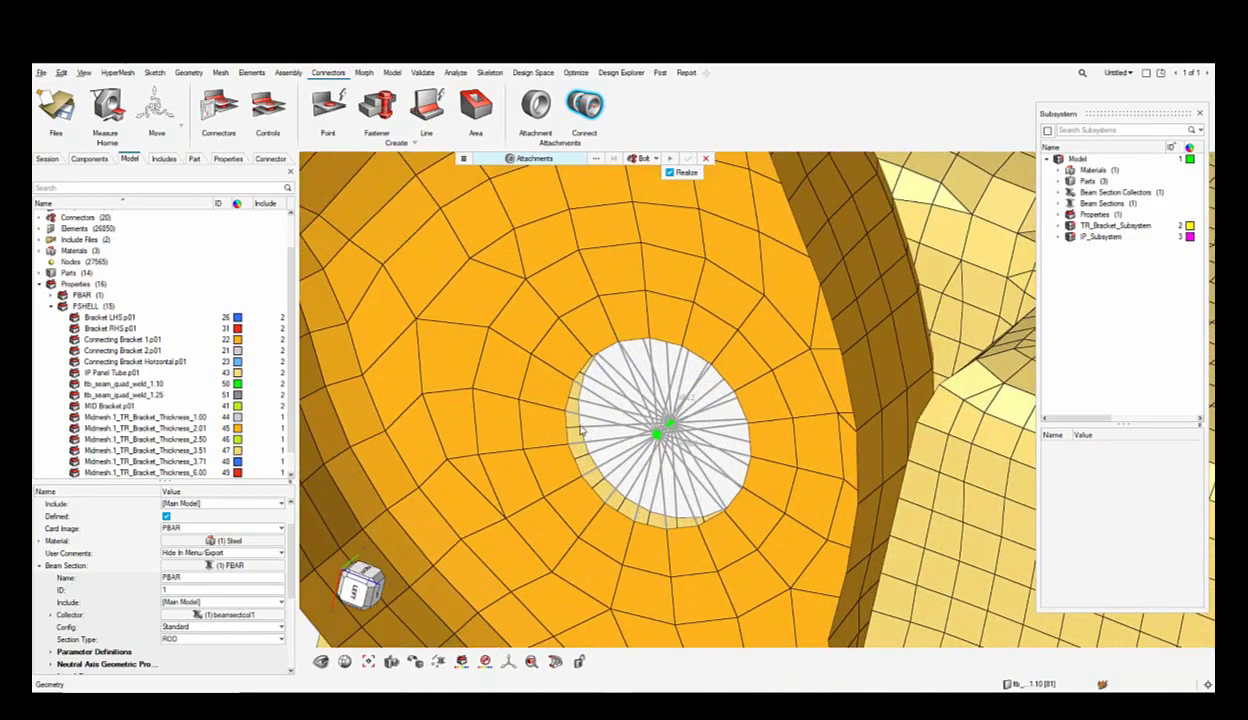
{"action": "scroll", "coordinate": [580, 426], "scroll_direction": "down", "scroll_amount": 8}
{"action": "middle_click_drag", "start_coordinate": [697, 396], "coordinate": [531, 401]}
{"action": "scroll", "coordinate": [775, 368], "scroll_direction": "up", "scroll_amount": 12}
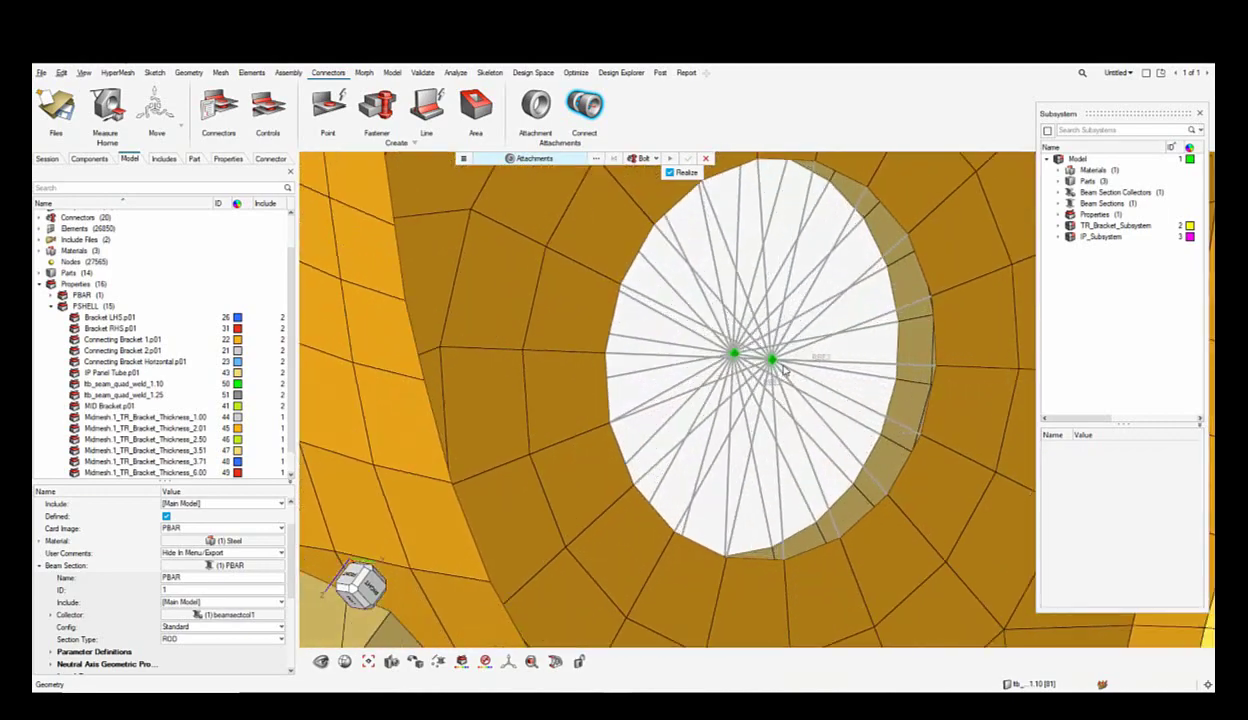
{"action": "scroll", "coordinate": [692, 386], "scroll_direction": "down", "scroll_amount": 10}
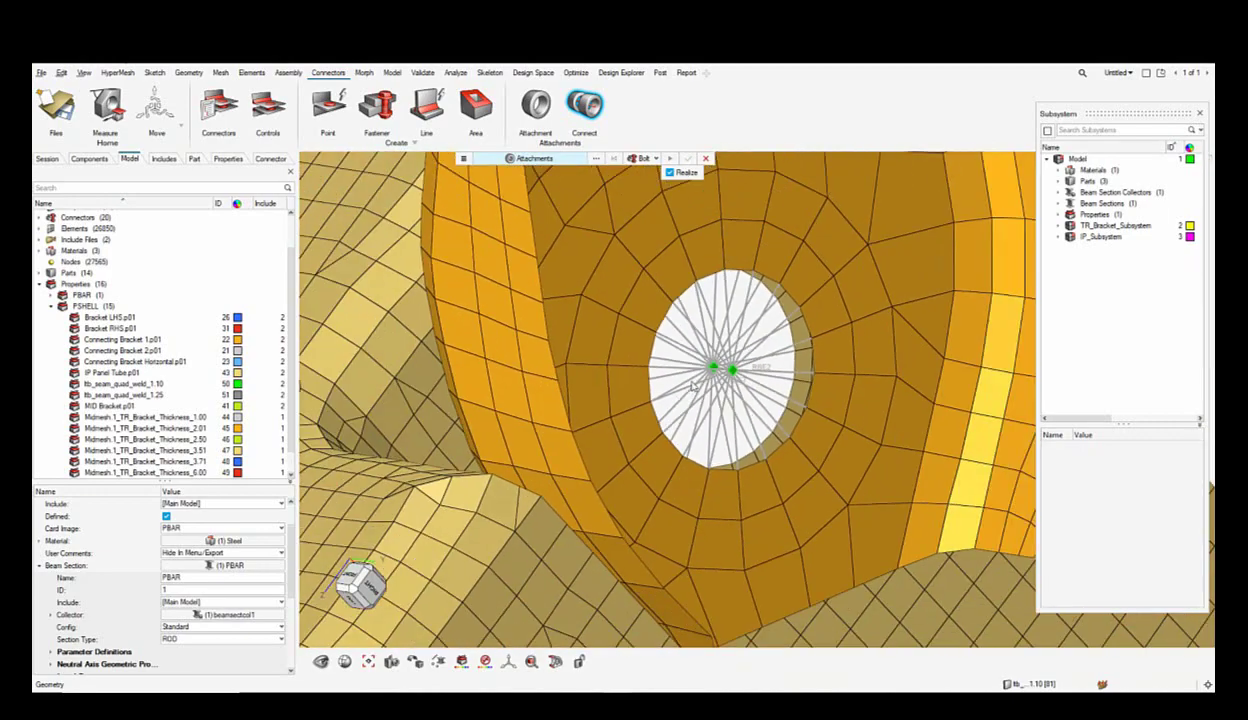
Step: Select all four attachments of the assembly and connect them with realized Bolt connectors
{"action": "left_click_drag", "start_coordinate": [564, 394], "coordinate": [655, 429], "text": "ctrl"}
{"action": "left_click_drag", "start_coordinate": [522, 367], "coordinate": [697, 437]}
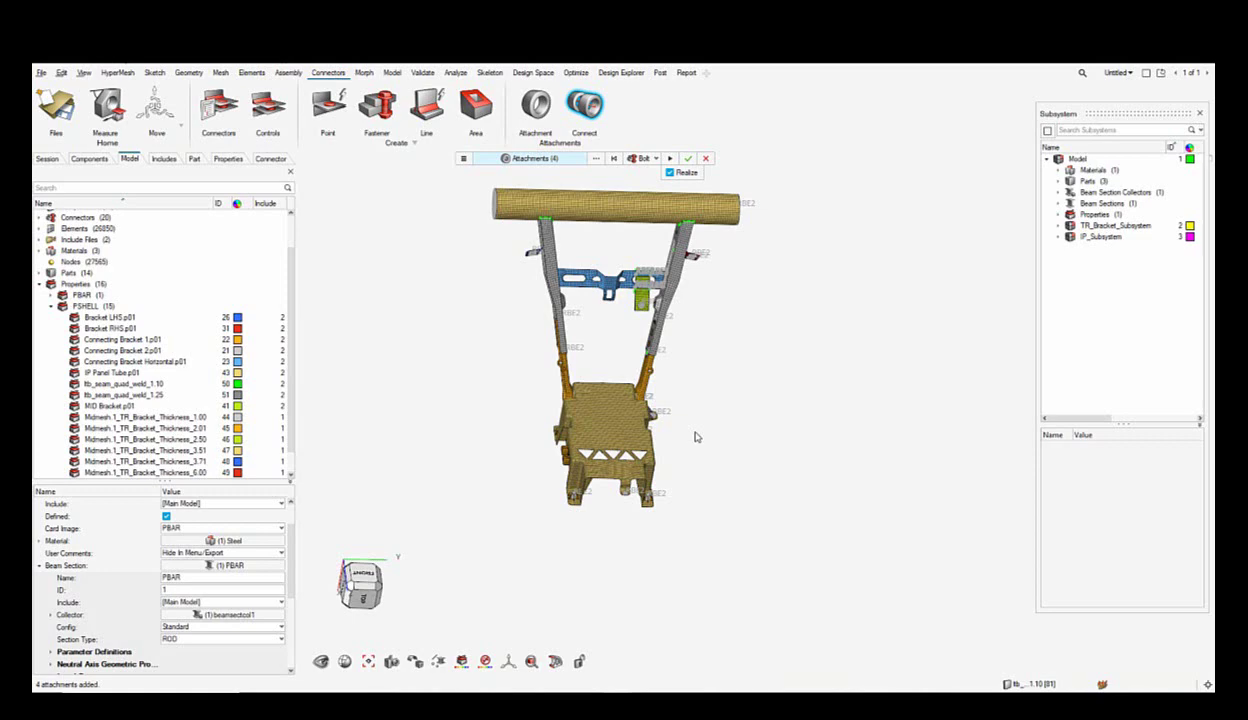
{"action": "left_click", "coordinate": [670, 159]}
Step: Examine the bar element connecting the two attachment centres inside the bracket's bolt hole
{"action": "middle_click_drag", "start_coordinate": [441, 380], "coordinate": [577, 408]}
{"action": "scroll", "coordinate": [556, 380], "scroll_direction": "up", "scroll_amount": 5}
{"action": "scroll", "coordinate": [555, 390], "scroll_direction": "up", "scroll_amount": 10}
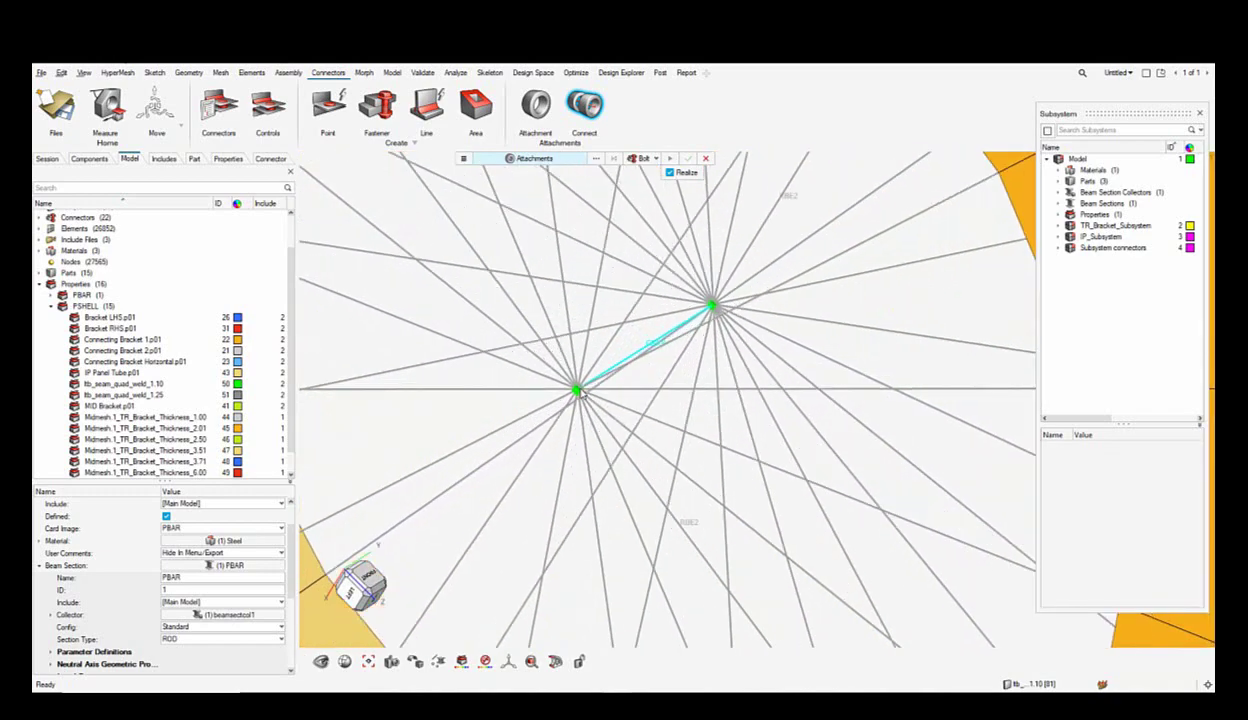
{"action": "scroll", "coordinate": [577, 391], "scroll_direction": "down", "scroll_amount": 10}
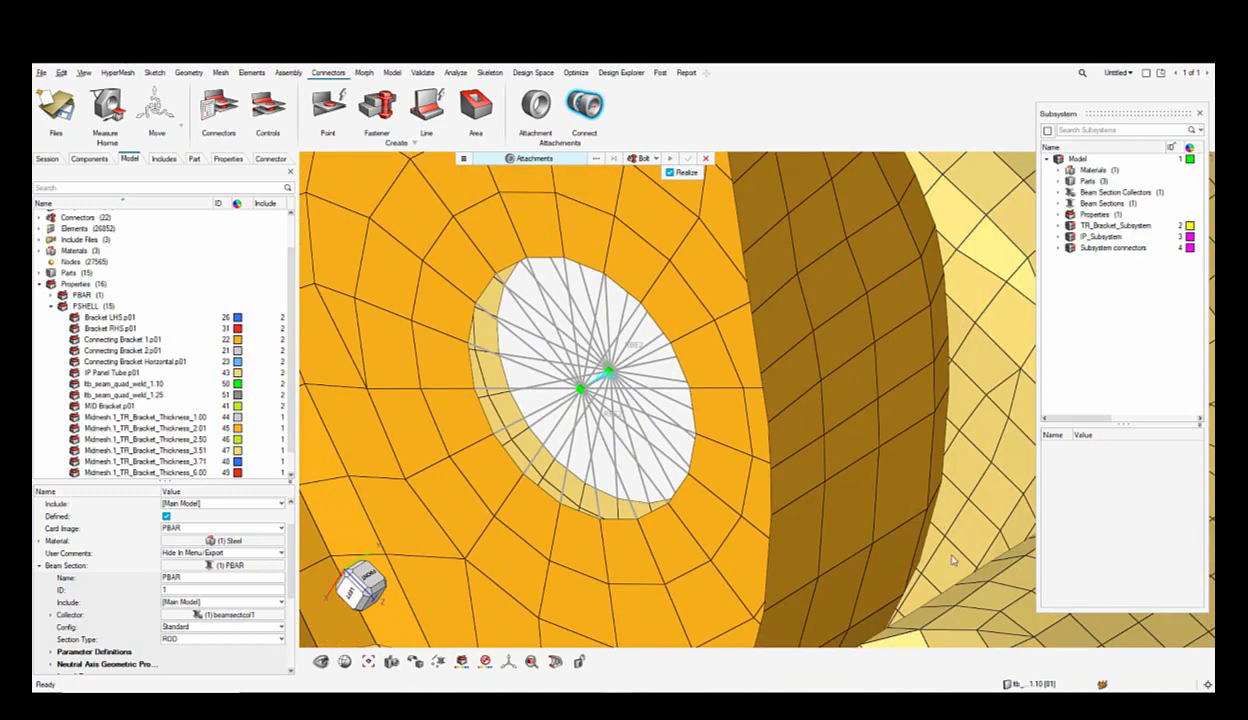
{"action": "middle_click_drag", "start_coordinate": [580, 390], "coordinate": [538, 373]}
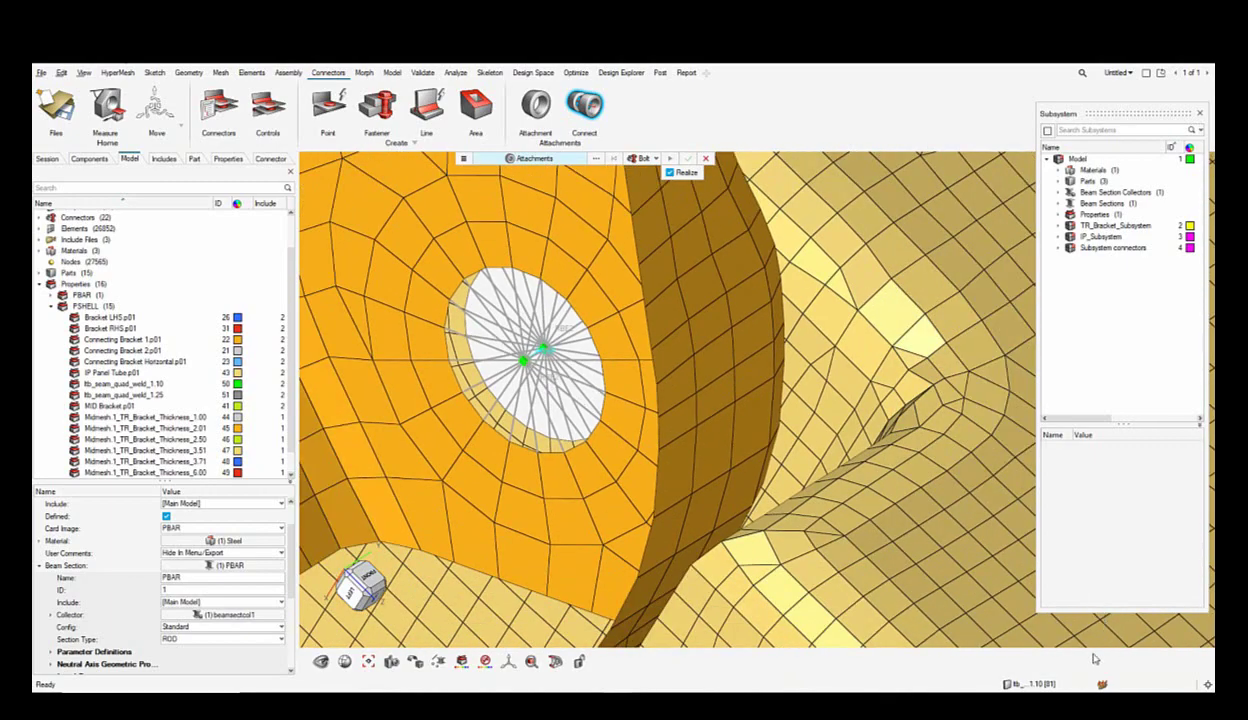
{"action": "scroll", "coordinate": [502, 378], "scroll_direction": "down", "scroll_amount": 8}
{"action": "scroll", "coordinate": [490, 368], "scroll_direction": "up", "scroll_amount": 7}
{"action": "scroll", "coordinate": [483, 365], "scroll_direction": "up", "scroll_amount": 8}
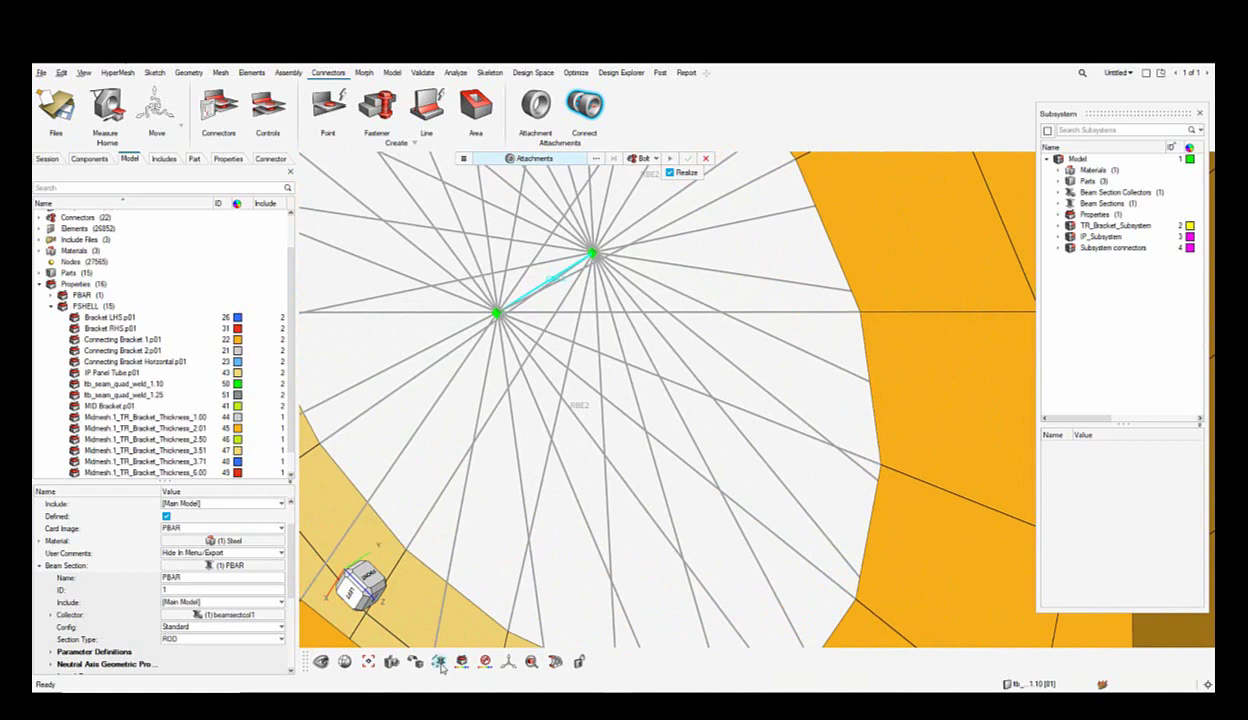
Step: Display the beams as 1D & 3D and inspect the bolt's solid representation from both sides of the bracket
{"action": "mouse_move", "coordinate": [438, 666]}
{"action": "left_click", "coordinate": [449, 644]}
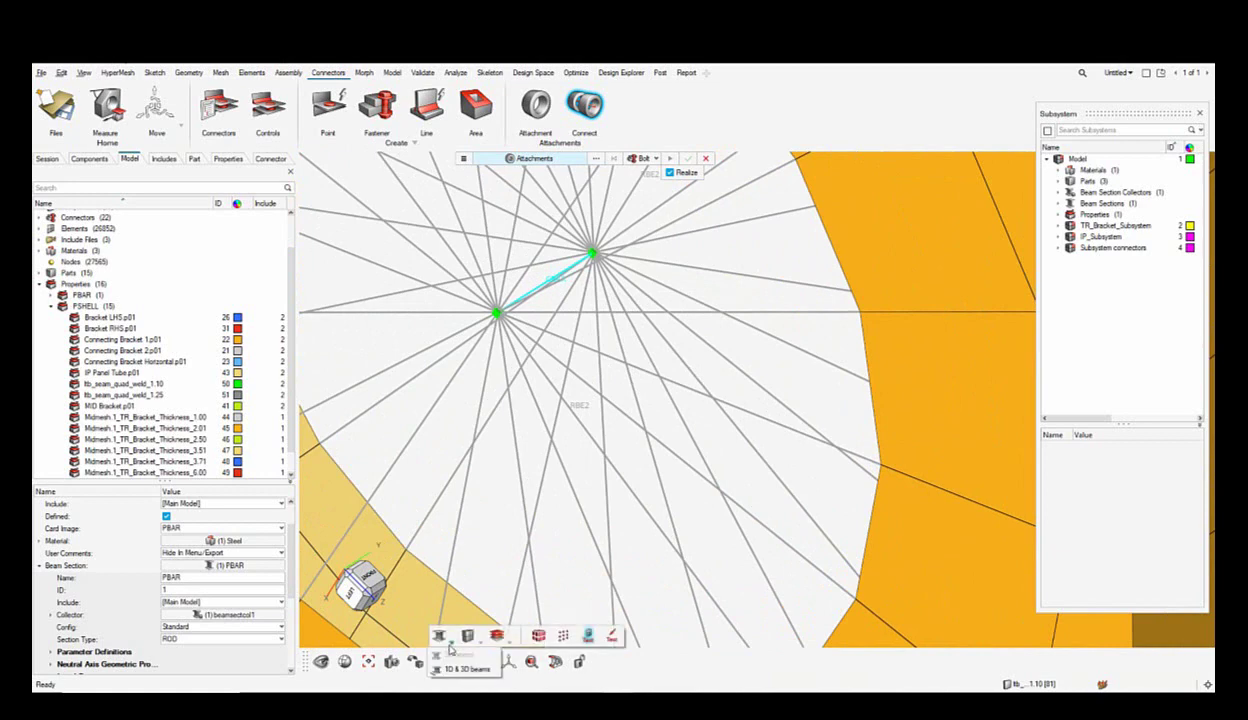
{"action": "left_click", "coordinate": [440, 667]}
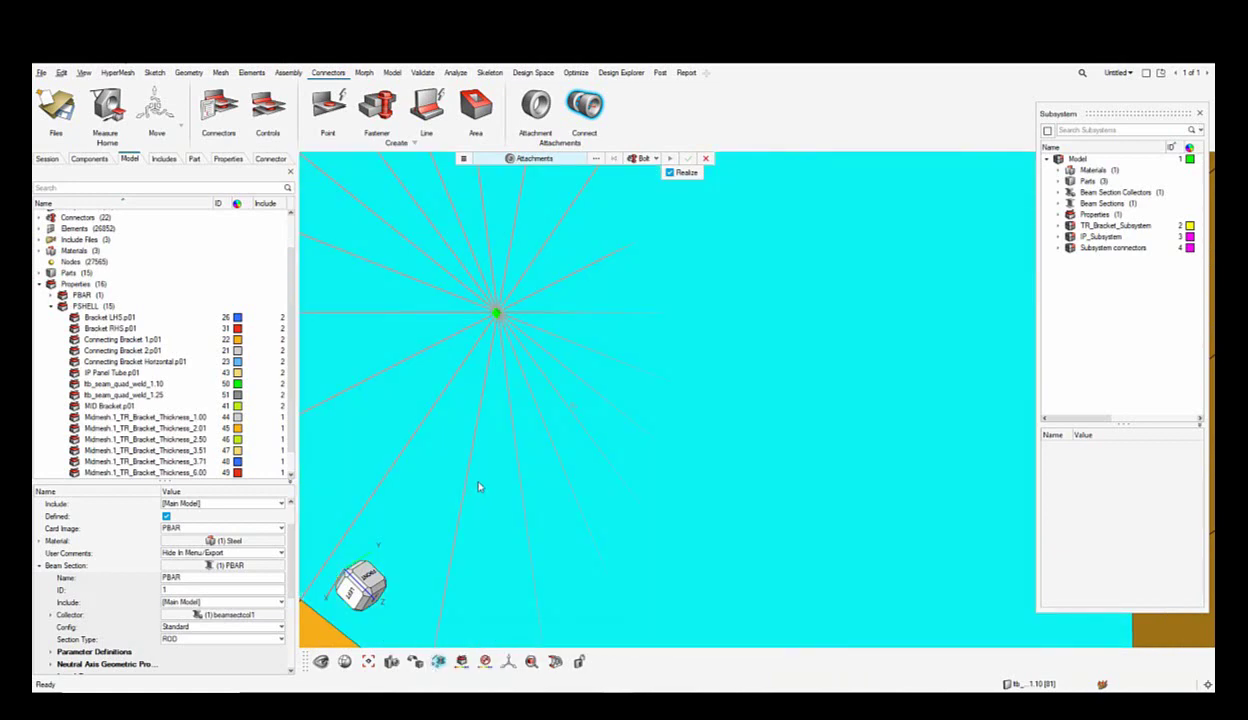
{"action": "scroll", "coordinate": [495, 425], "scroll_direction": "down", "scroll_amount": 6}
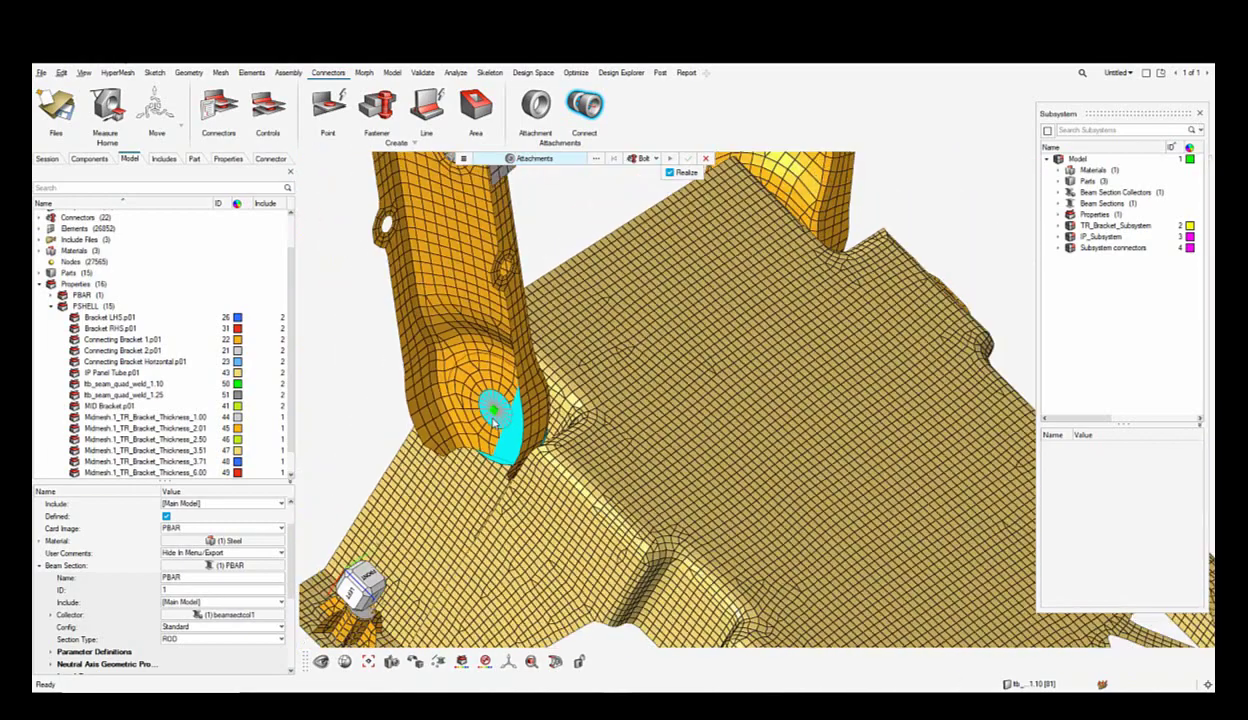
{"action": "scroll", "coordinate": [493, 423], "scroll_direction": "down", "scroll_amount": 7}
{"action": "middle_click_drag", "start_coordinate": [493, 423], "coordinate": [478, 382]}
{"action": "scroll", "coordinate": [640, 400], "scroll_direction": "up", "scroll_amount": 10}
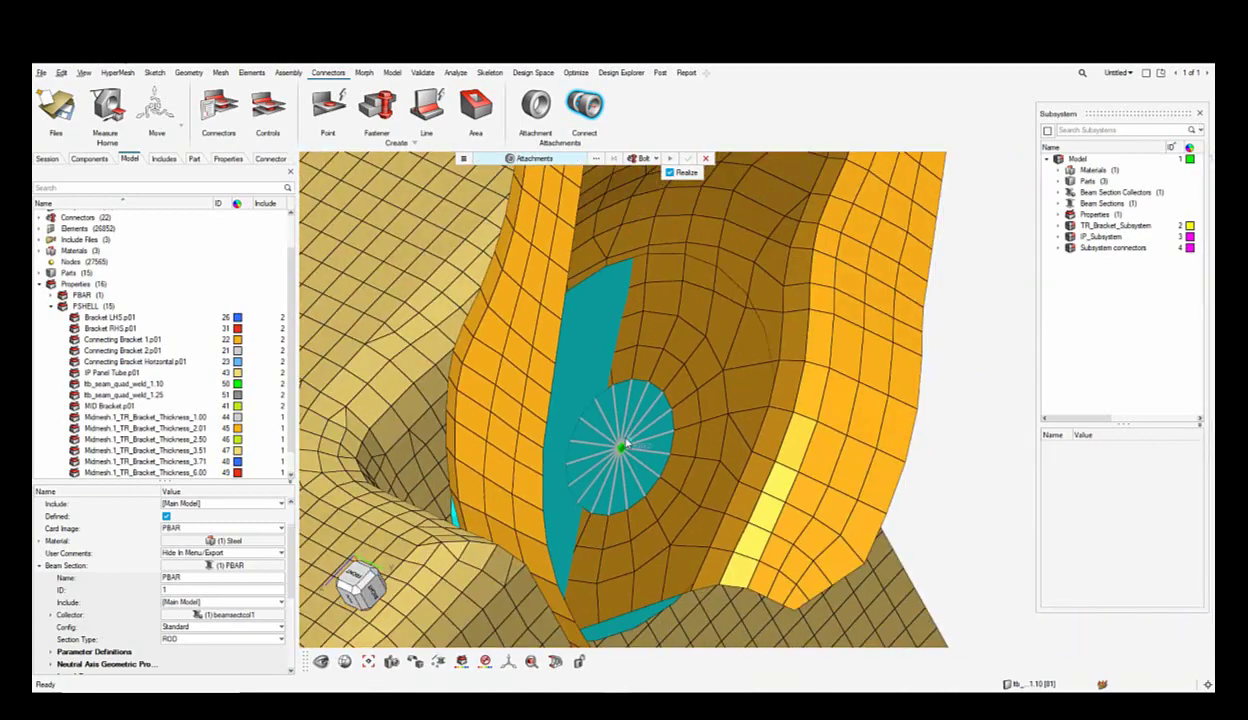
{"action": "scroll", "coordinate": [626, 443], "scroll_direction": "down", "scroll_amount": 10}
{"action": "middle_click_drag", "start_coordinate": [626, 443], "coordinate": [622, 473]}
{"action": "right_click_drag", "start_coordinate": [622, 473], "coordinate": [592, 437]}
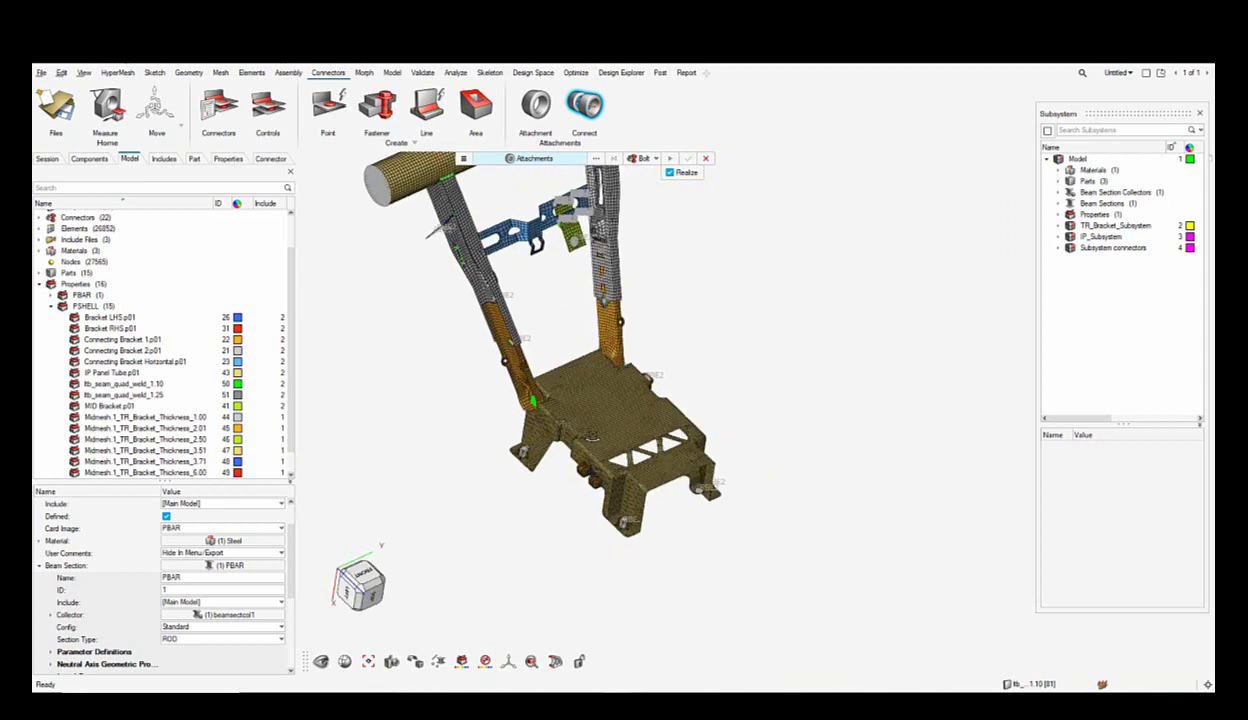
Step: Turn off the 3D beam display and leave the attachment connection tool
{"action": "left_click", "coordinate": [448, 643]}
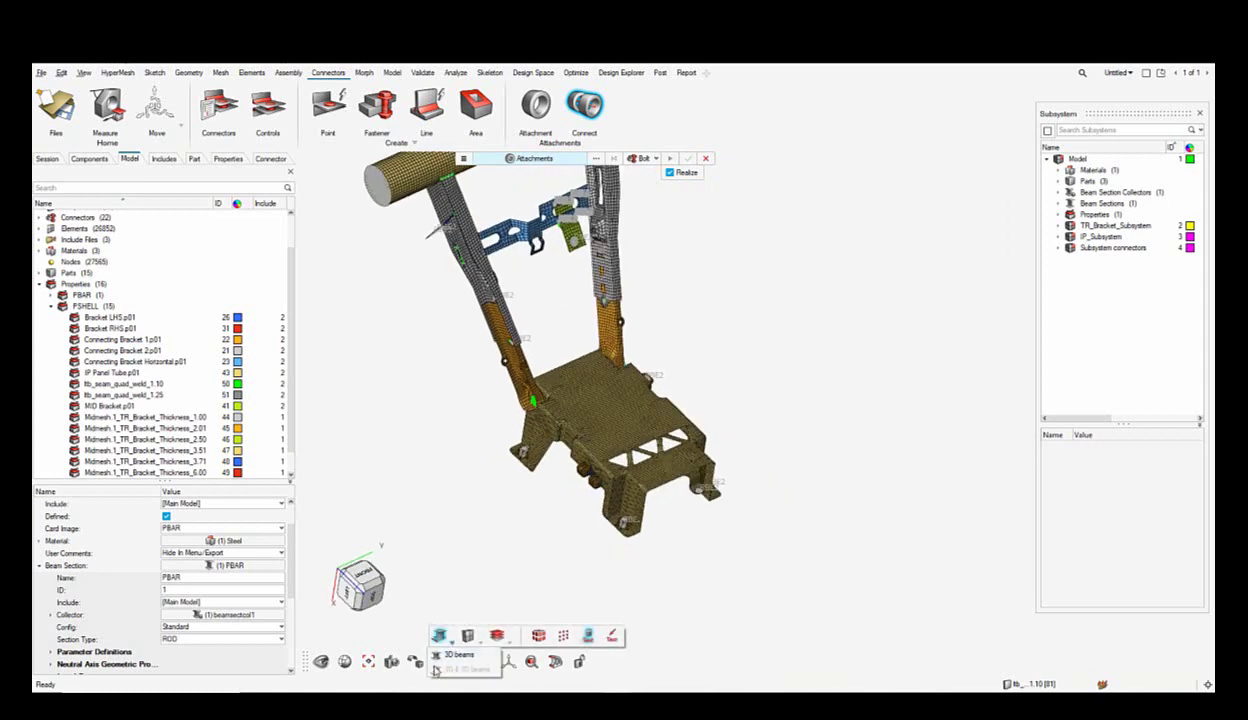
{"action": "left_click", "coordinate": [455, 516]}
{"action": "scroll", "coordinate": [520, 440], "scroll_direction": "up", "scroll_amount": 5}
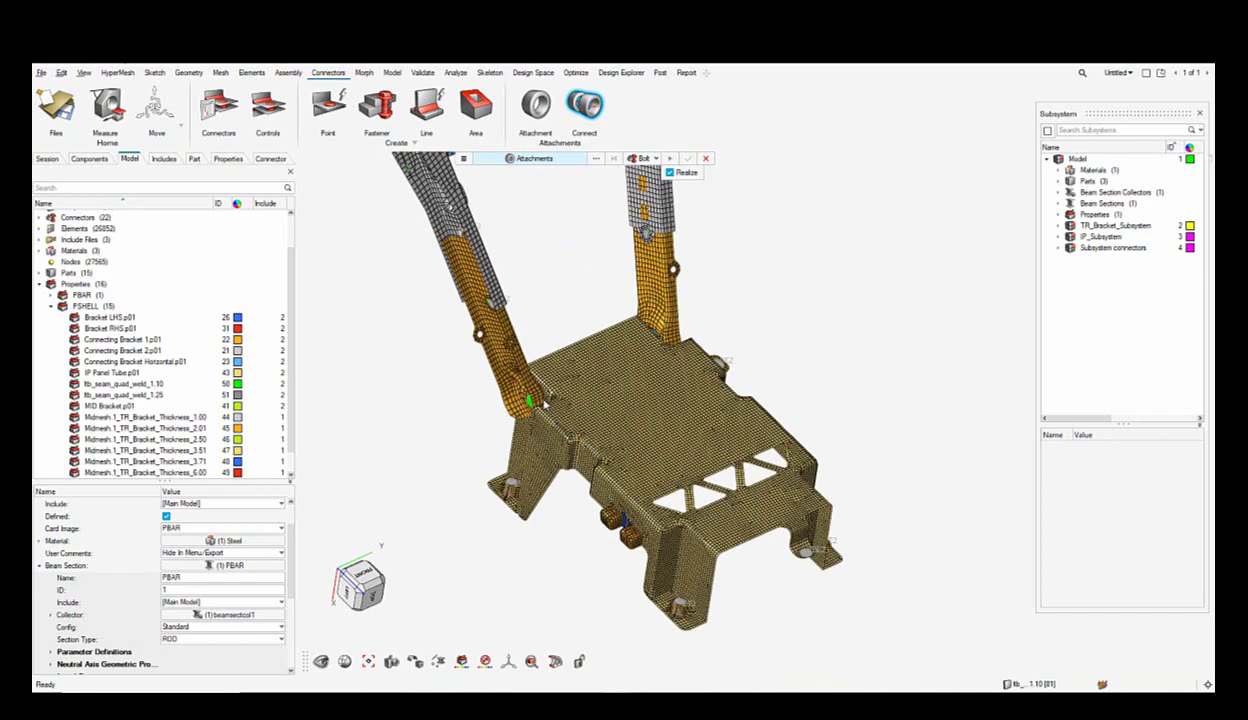
{"action": "scroll", "coordinate": [520, 440], "scroll_direction": "up", "scroll_amount": 5}
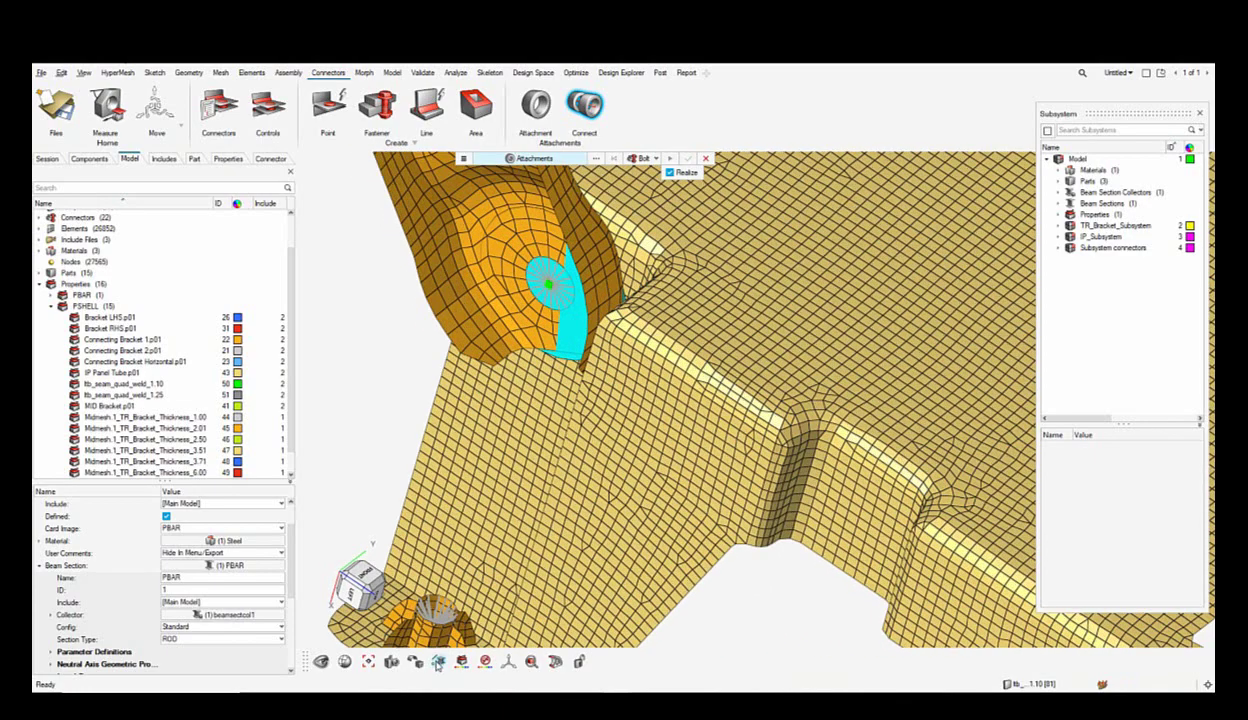
{"action": "mouse_move", "coordinate": [437, 662]}
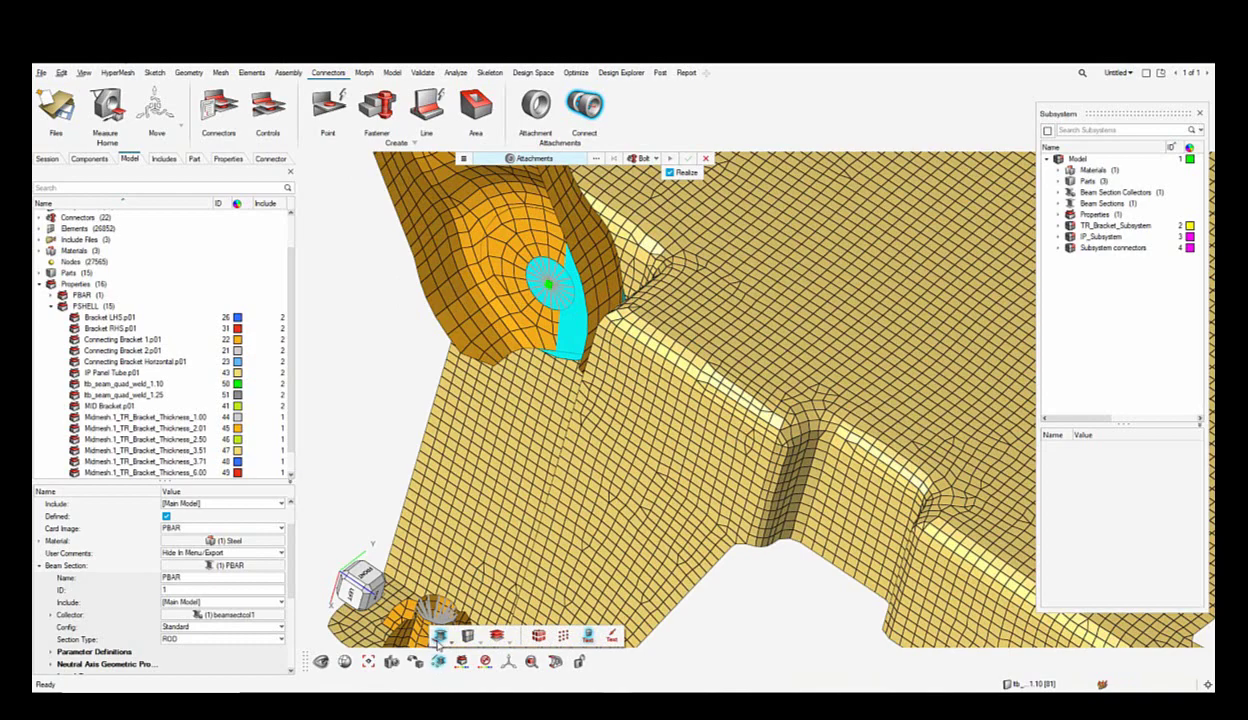
{"action": "left_click", "coordinate": [439, 636]}
{"action": "mouse_move", "coordinate": [449, 373]}
{"action": "middle_mouse_down"}
{"action": "mouse_move", "coordinate": [470, 420]}
{"action": "mouse_move", "coordinate": [485, 374]}
{"action": "mouse_move", "coordinate": [450, 392]}
{"action": "middle_mouse_up"}
{"action": "scroll", "coordinate": [441, 406], "scroll_direction": "down", "scroll_amount": 4}
{"action": "middle_click_drag", "start_coordinate": [485, 440], "coordinate": [536, 484]}
{"action": "key", "text": "Escape"}
{"action": "middle_click_drag", "start_coordinate": [645, 449], "coordinate": [585, 442]}
{"action": "right_click_drag", "start_coordinate": [594, 457], "coordinate": [608, 516]}
{"action": "middle_click_drag", "start_coordinate": [593, 497], "coordinate": [549, 498]}
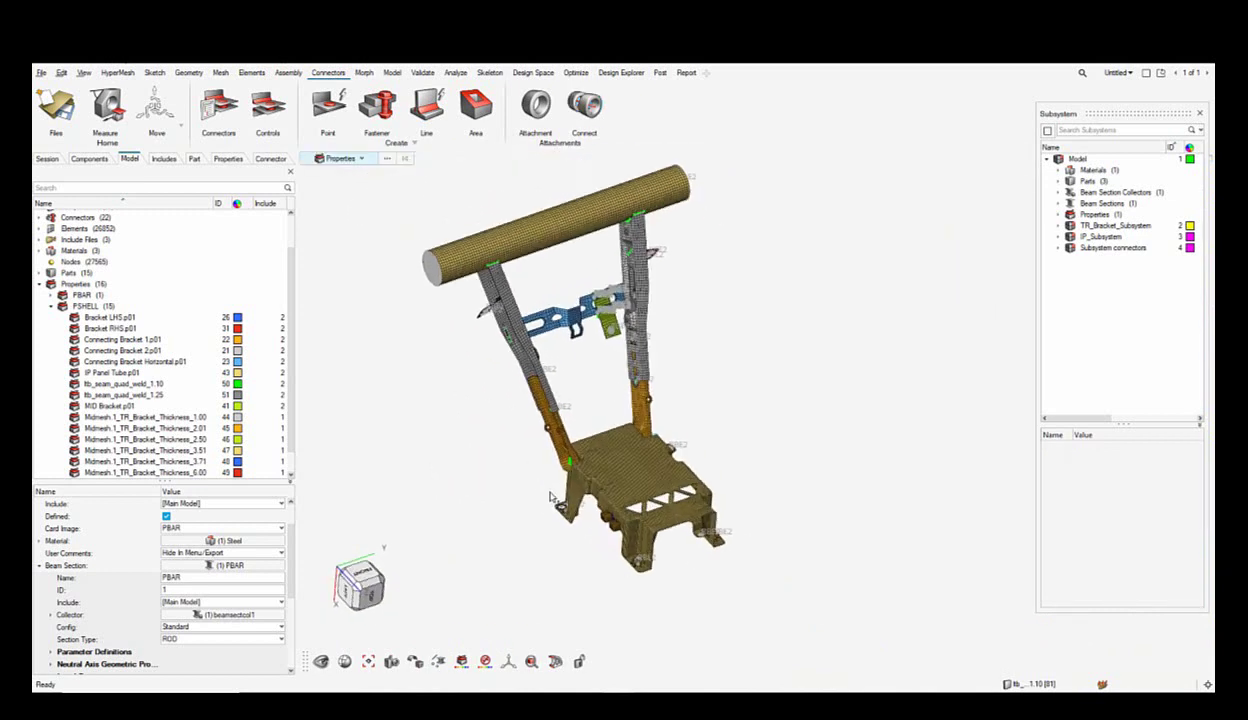
Step: Check the assembly's connectivity by extending the selection from one element to all attached elements, then clear the selection
{"action": "left_click", "coordinate": [352, 158]}
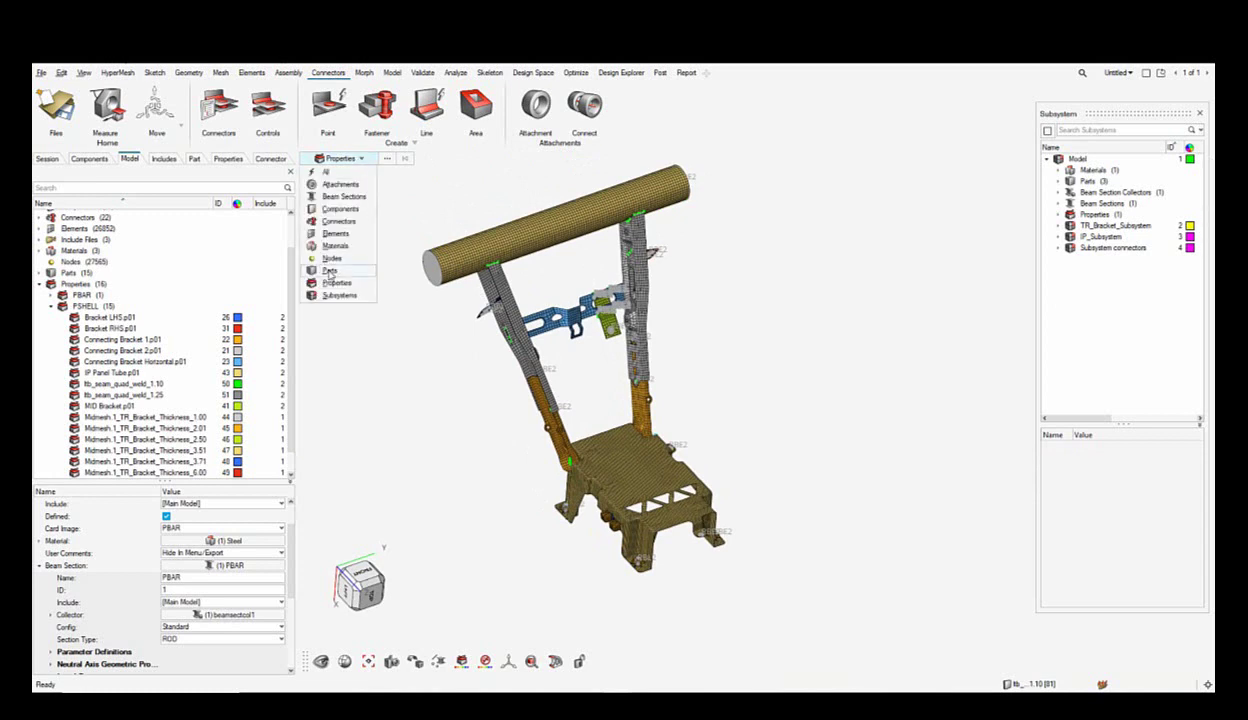
{"action": "left_click", "coordinate": [335, 233]}
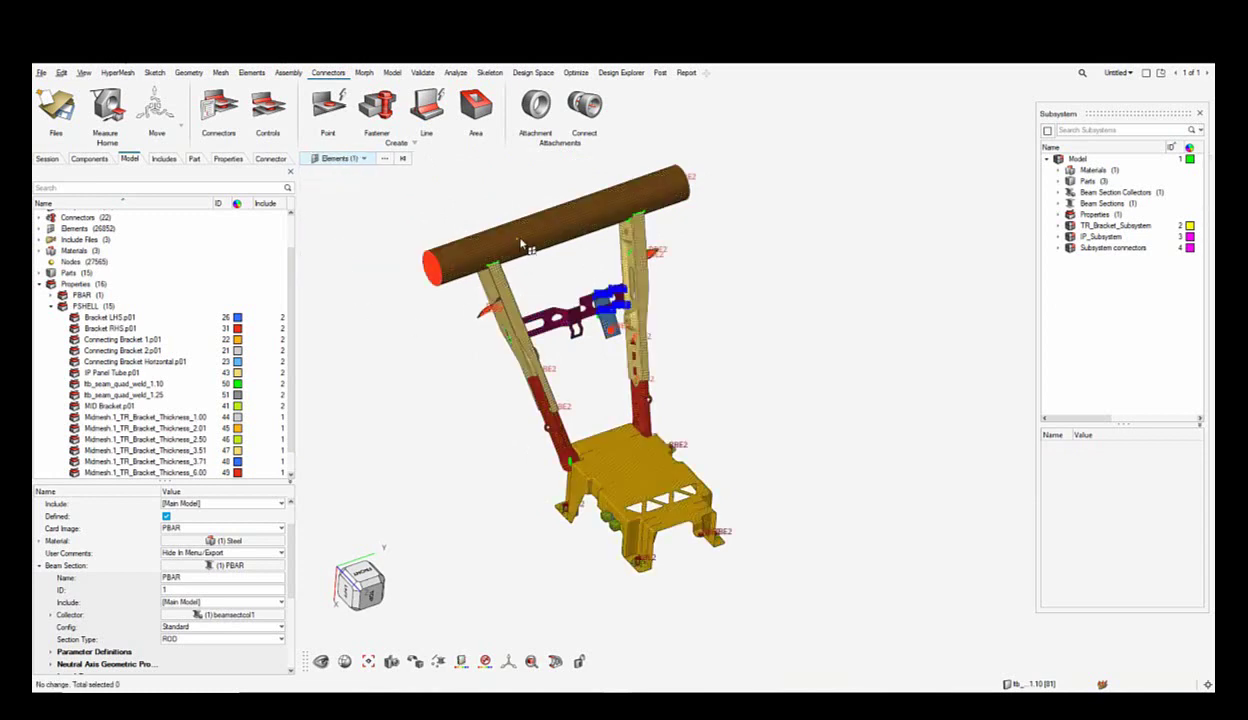
{"action": "right_click", "coordinate": [522, 247]}
{"action": "mouse_move", "coordinate": [565, 279]}
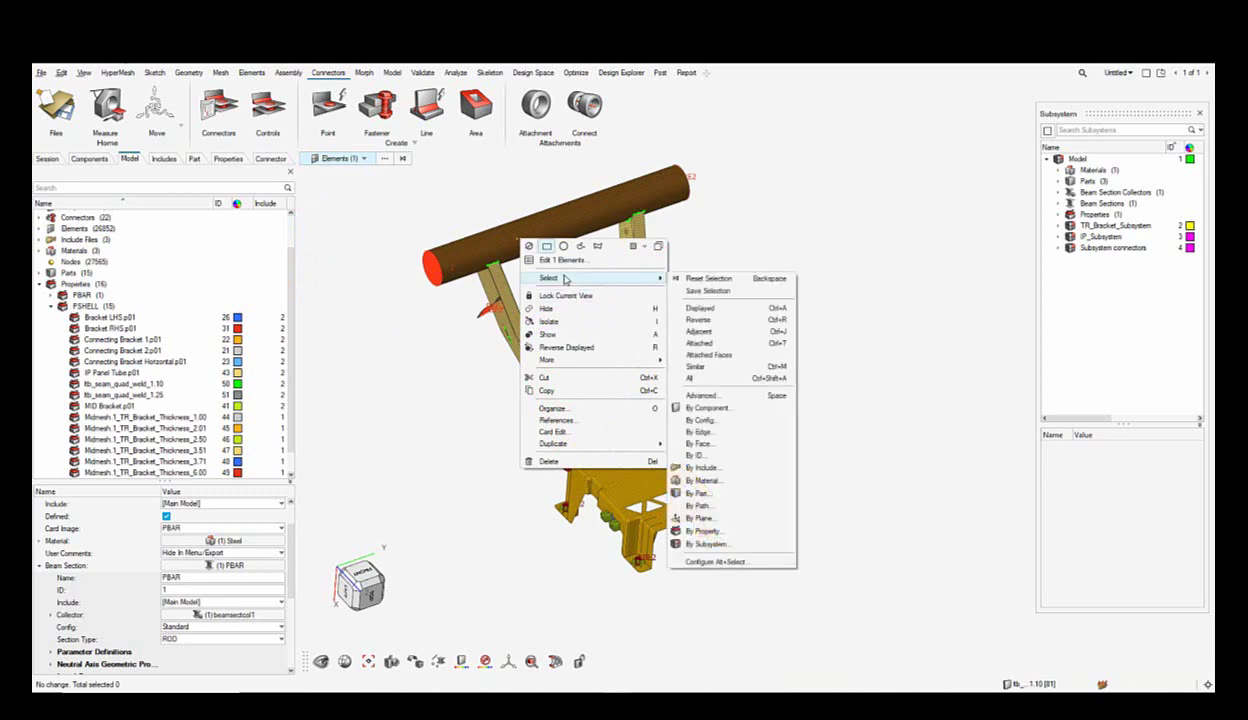
{"action": "left_click", "coordinate": [712, 344]}
{"action": "scroll", "coordinate": [669, 418], "scroll_direction": "up", "scroll_amount": 3}
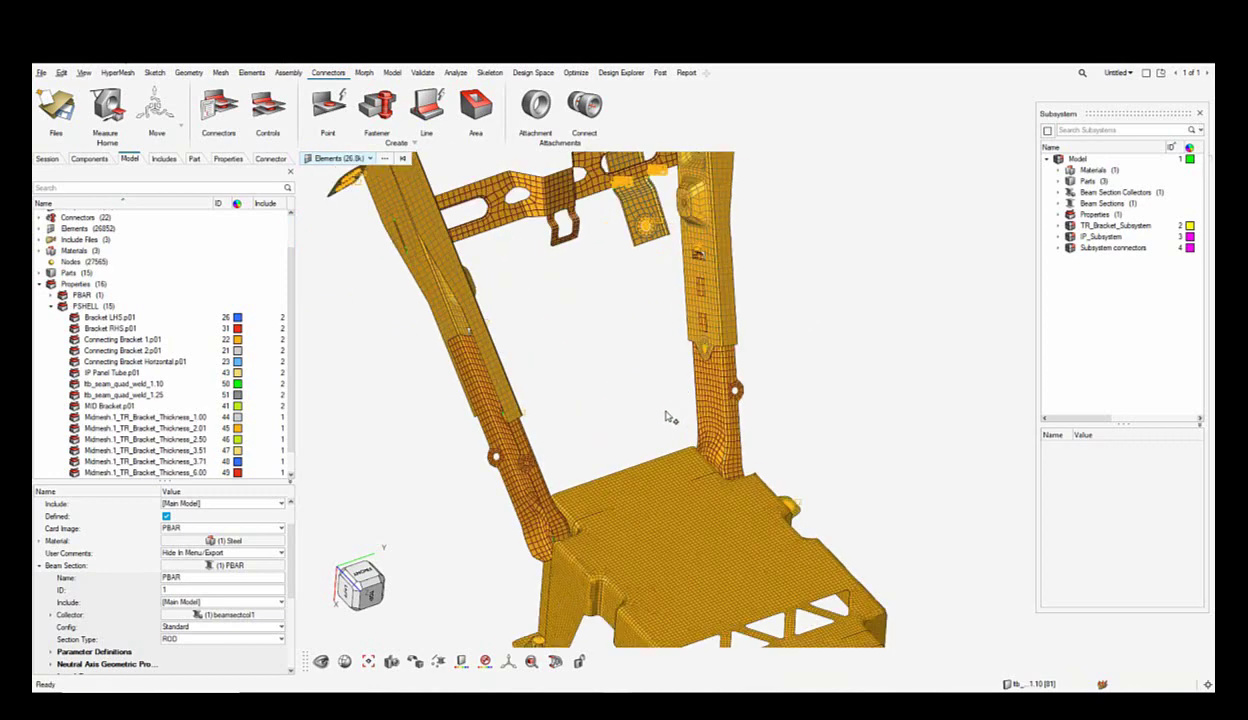
{"action": "scroll", "coordinate": [669, 418], "scroll_direction": "down", "scroll_amount": 3}
{"action": "mouse_move", "coordinate": [669, 418]}
{"action": "middle_mouse_down"}
{"action": "mouse_move", "coordinate": [680, 421]}
{"action": "mouse_move", "coordinate": [640, 416]}
{"action": "middle_mouse_up"}
{"action": "left_click", "coordinate": [740, 392]}
{"action": "middle_click_drag", "start_coordinate": [785, 405], "coordinate": [738, 367]}
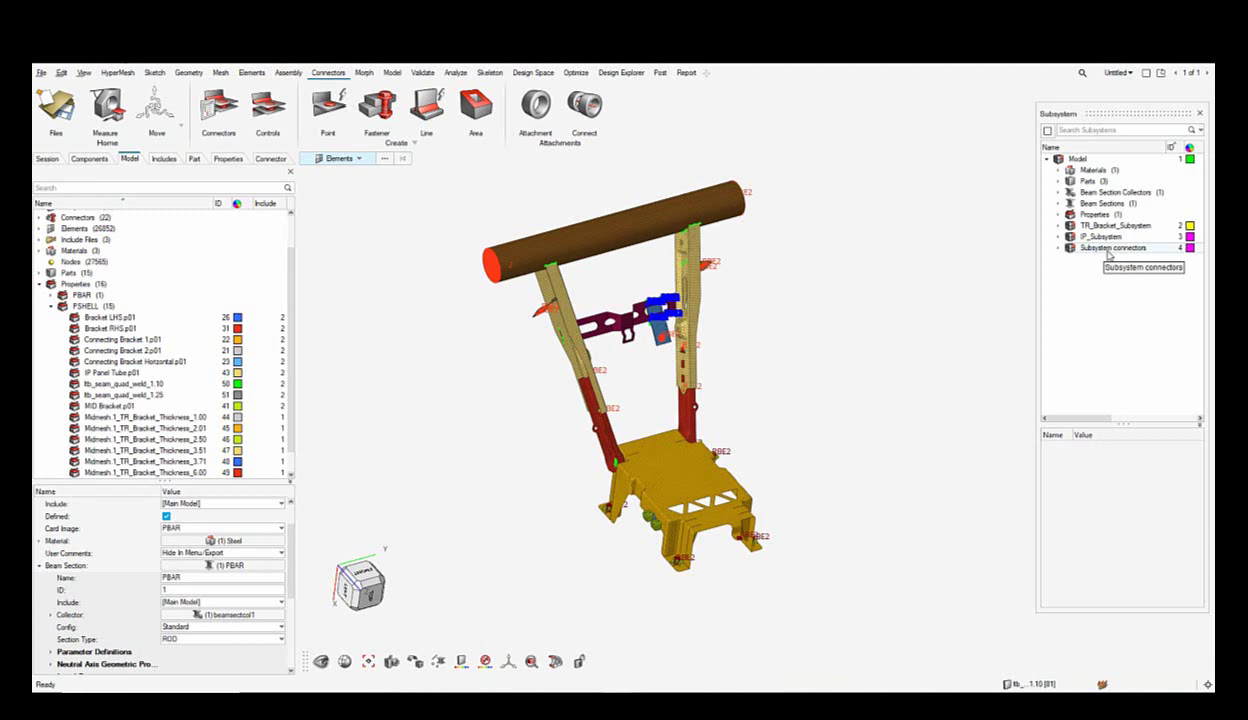
Step: Rename the Subsystem connectors subsystem as IP_TR_Bracket_C and set its UID to IP_TR_Bracket_C
{"action": "left_click", "coordinate": [1108, 252]}
{"action": "right_click", "coordinate": [1082, 248]}
{"action": "left_click", "coordinate": [1140, 292]}
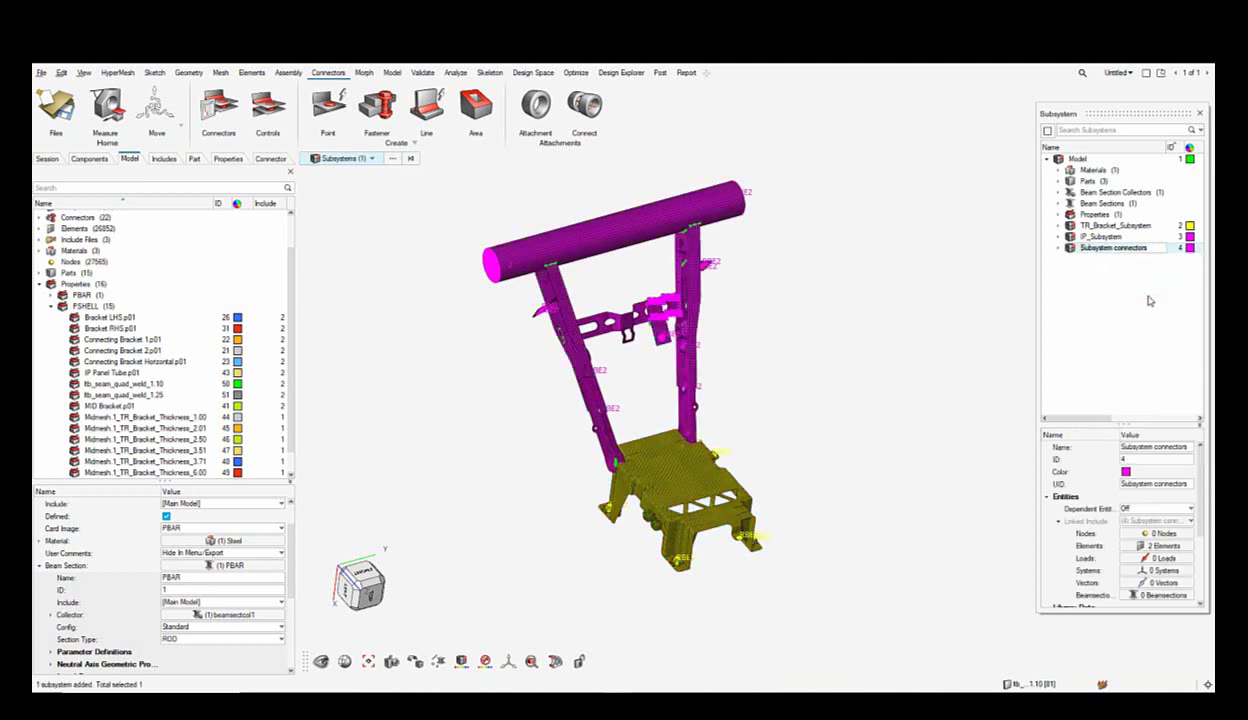
{"action": "key", "text": "BackSpace"}
{"action": "key", "text": "Return"}
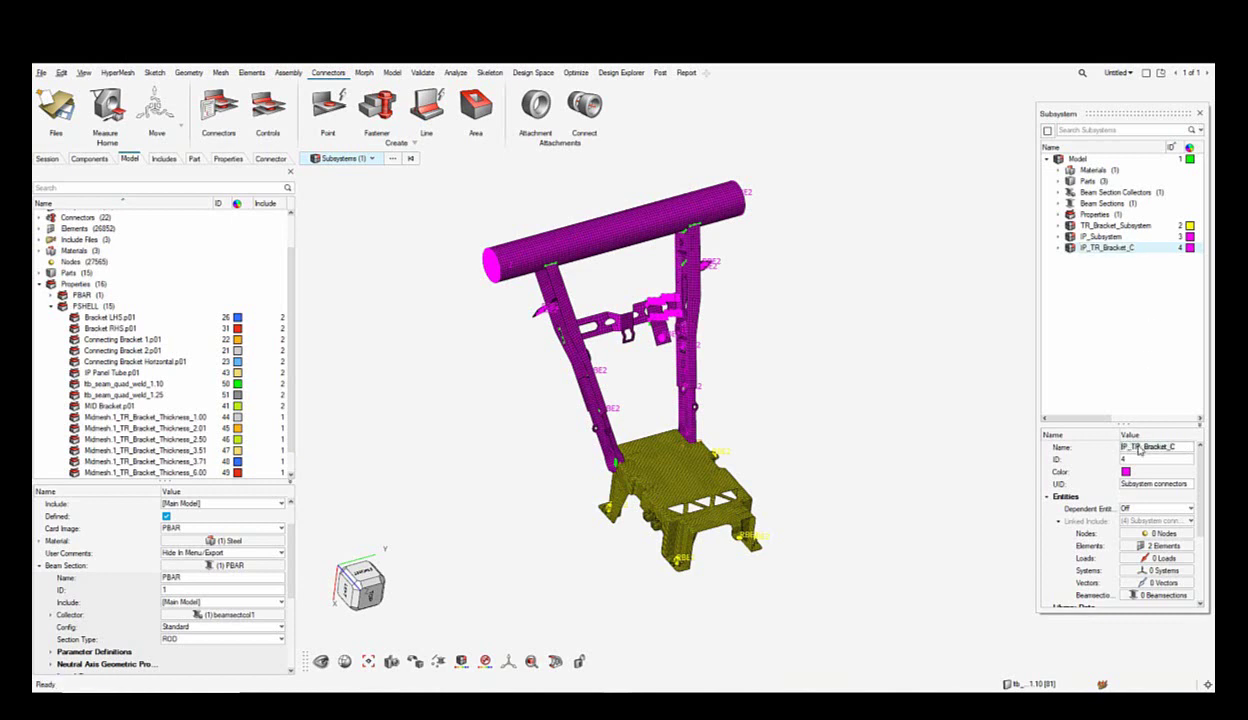
{"action": "left_click", "coordinate": [1156, 484]}
{"action": "type", "text": "IP_TR_Bracket_C"}
{"action": "key", "text": "Return"}
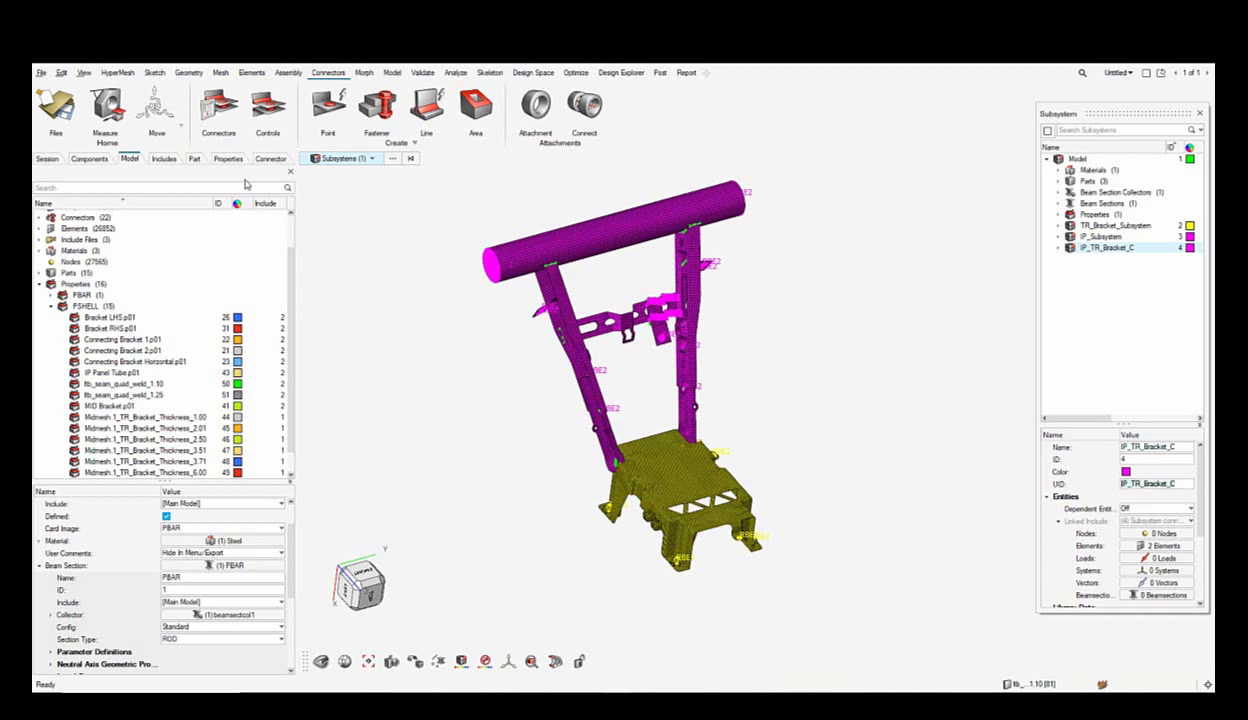
Step: Rename the Subsystem connectors include file as IP_TR_Bracket_C to match its subsystem
{"action": "left_click", "coordinate": [163, 159]}
{"action": "left_click", "coordinate": [80, 248]}
{"action": "right_click", "coordinate": [80, 248]}
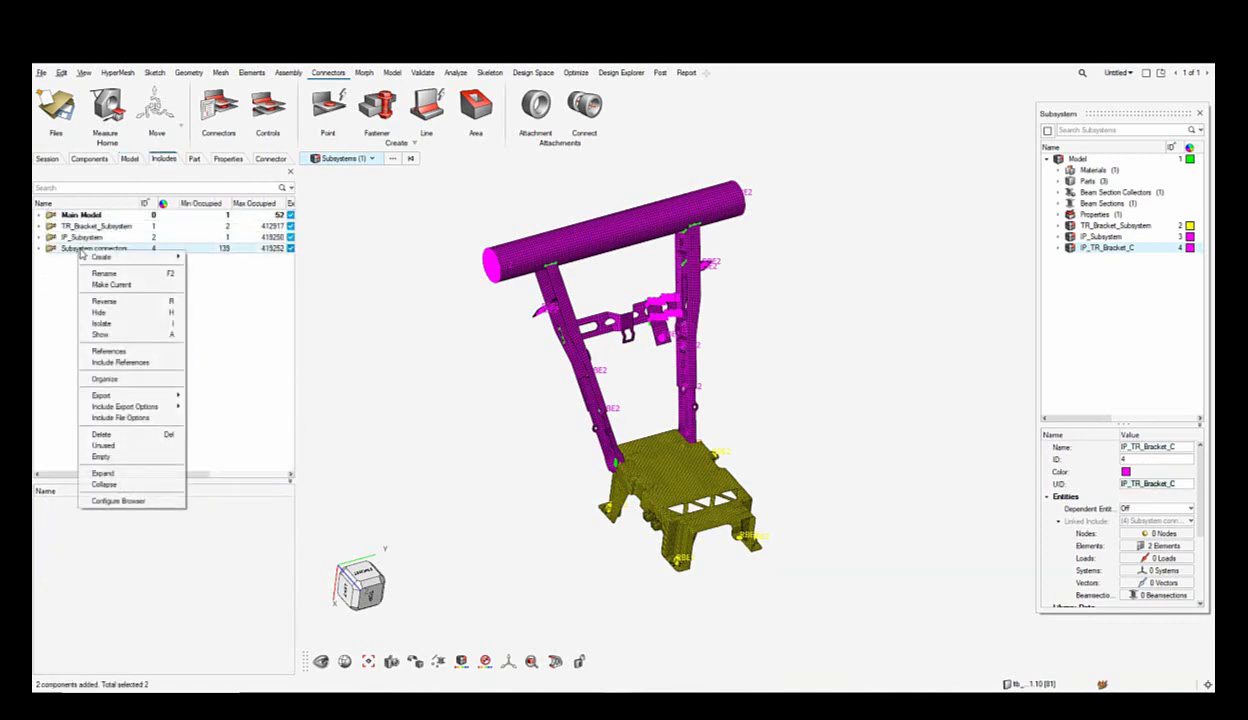
{"action": "left_click", "coordinate": [112, 284]}
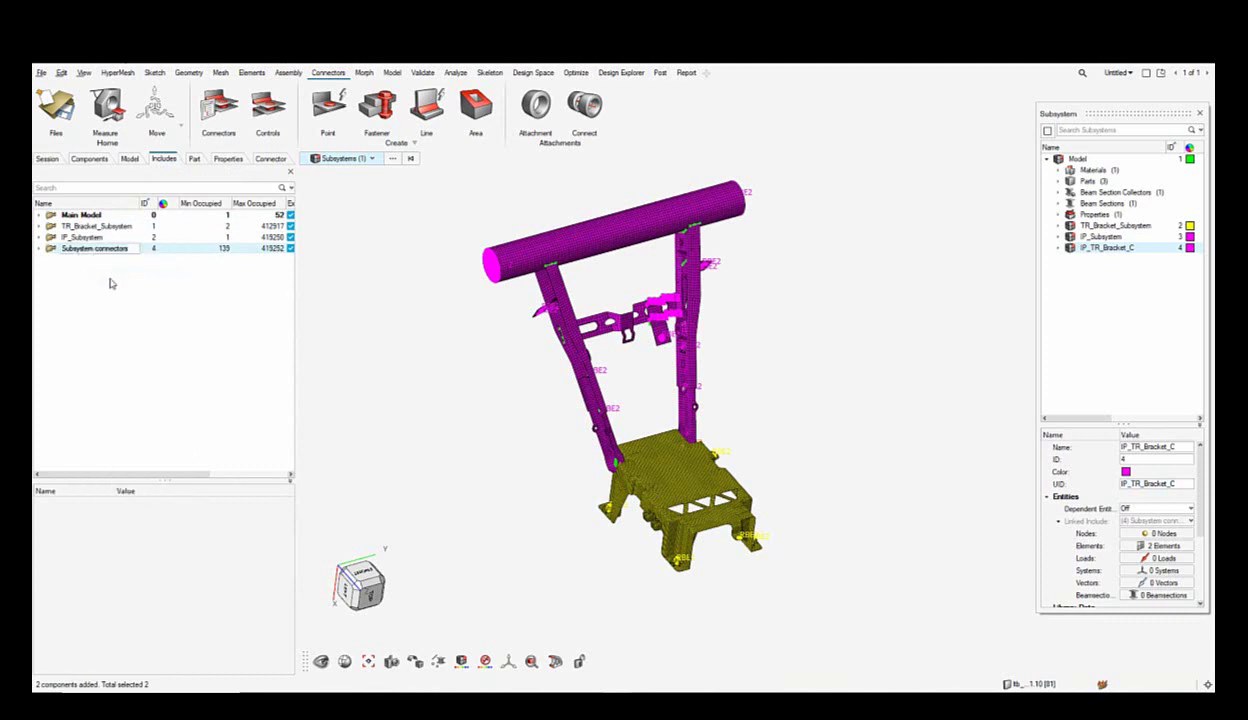
{"action": "left_click", "coordinate": [409, 299]}
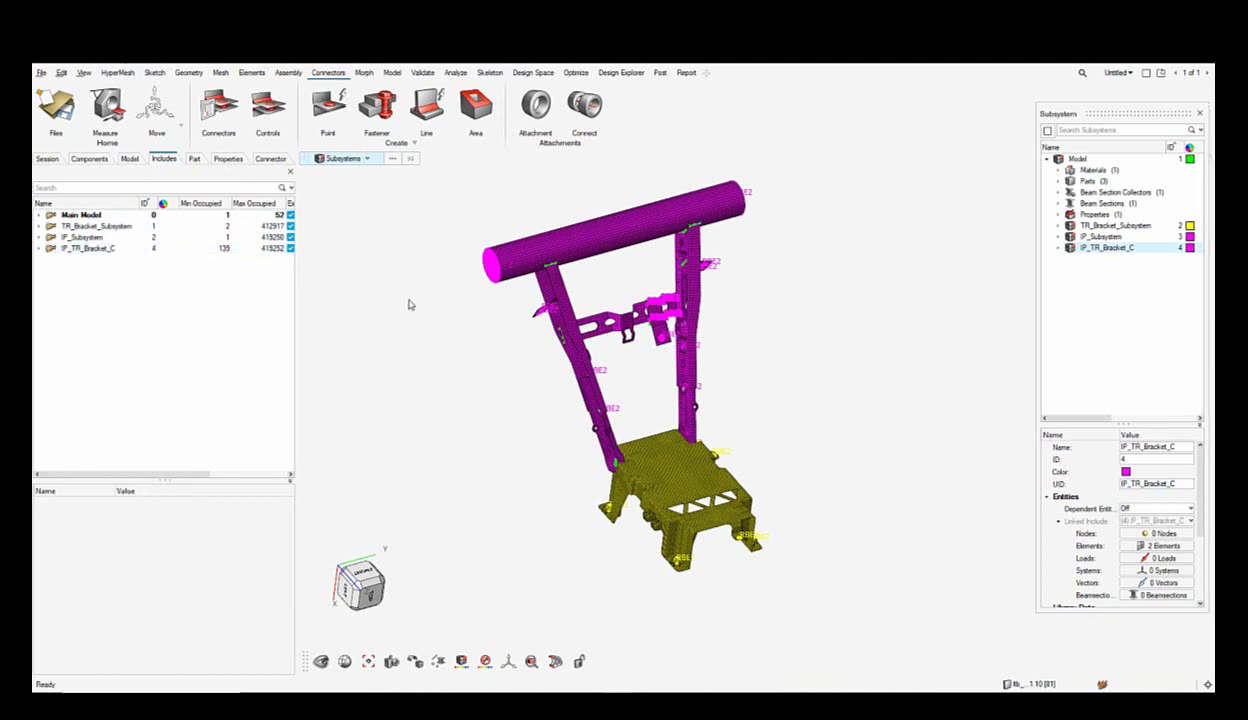
Step: Move the bolt property, beam section, beam section collector and material from Model into the IP_TR_Bracket_C subsystem
{"action": "mouse_move", "coordinate": [955, 327]}
{"action": "left_mouse_down", "text": "ctrl"}
{"action": "mouse_move", "coordinate": [947, 279]}
{"action": "mouse_move", "coordinate": [925, 331]}
{"action": "mouse_move", "coordinate": [908, 295]}
{"action": "mouse_move", "coordinate": [790, 323]}
{"action": "mouse_move", "coordinate": [844, 306]}
{"action": "mouse_move", "coordinate": [802, 309]}
{"action": "mouse_move", "coordinate": [833, 316]}
{"action": "mouse_move", "coordinate": [836, 345]}
{"action": "mouse_move", "coordinate": [800, 345]}
{"action": "left_mouse_up", "text": "ctrl"}
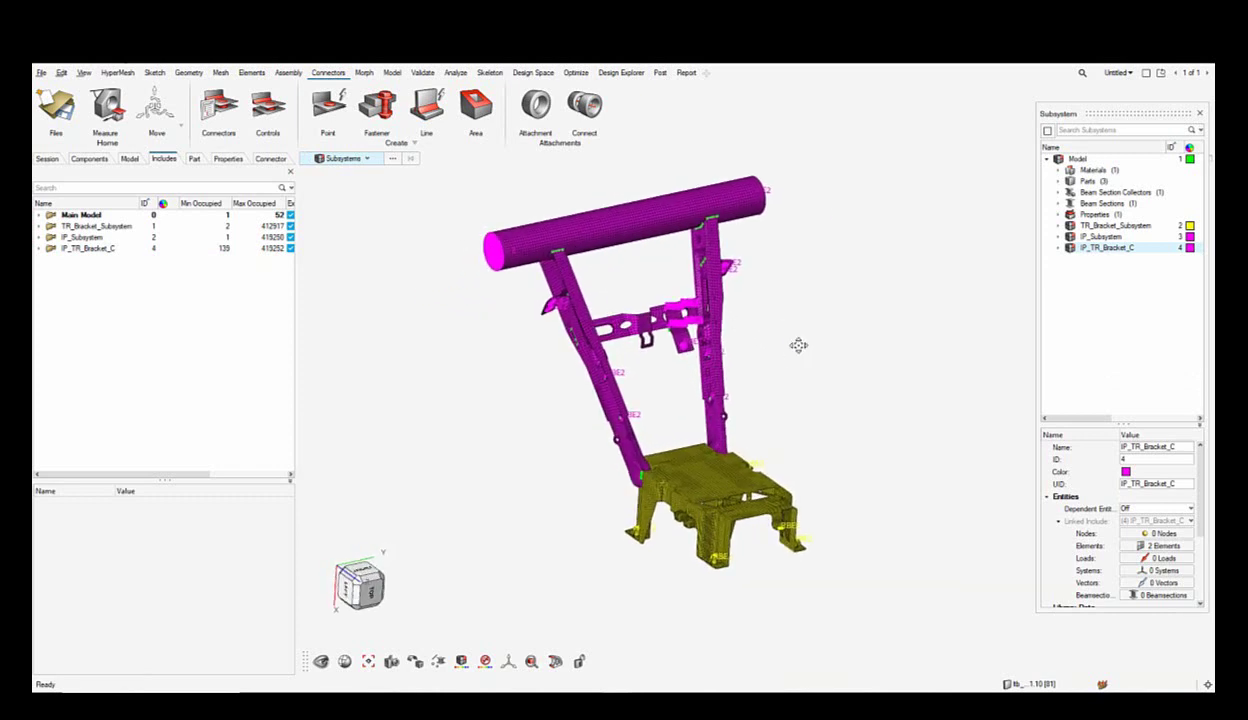
{"action": "left_click", "coordinate": [1094, 215]}
{"action": "left_click", "coordinate": [1096, 203]}
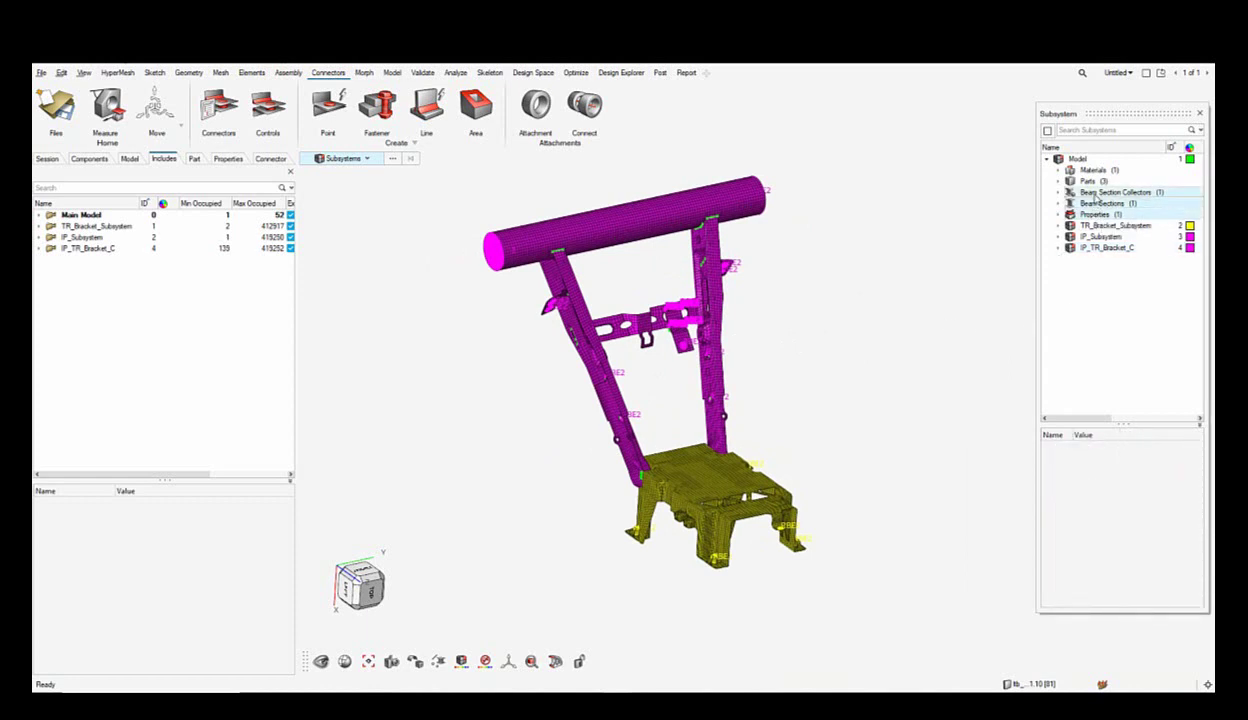
{"action": "left_click_drag", "start_coordinate": [1110, 205], "coordinate": [1106, 249]}
{"action": "middle_click_drag", "start_coordinate": [812, 304], "coordinate": [723, 313]}
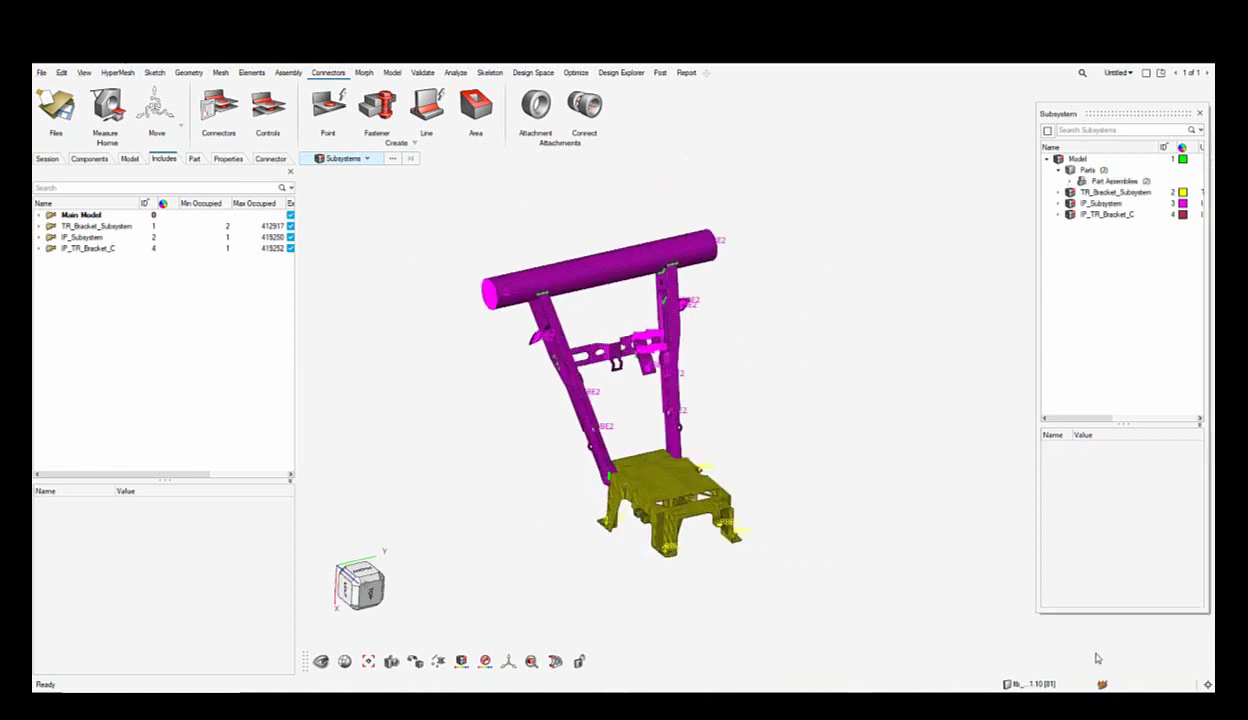
Step: List all connectors of the model to review their states, types and organization
{"action": "mouse_move", "coordinate": [788, 427]}
{"action": "middle_mouse_down"}
{"action": "mouse_move", "coordinate": [738, 424]}
{"action": "mouse_move", "coordinate": [780, 401]}
{"action": "mouse_move", "coordinate": [744, 423]}
{"action": "mouse_move", "coordinate": [794, 418]}
{"action": "mouse_move", "coordinate": [773, 423]}
{"action": "middle_mouse_up"}
{"action": "scroll", "coordinate": [744, 416], "scroll_direction": "up", "scroll_amount": 2}
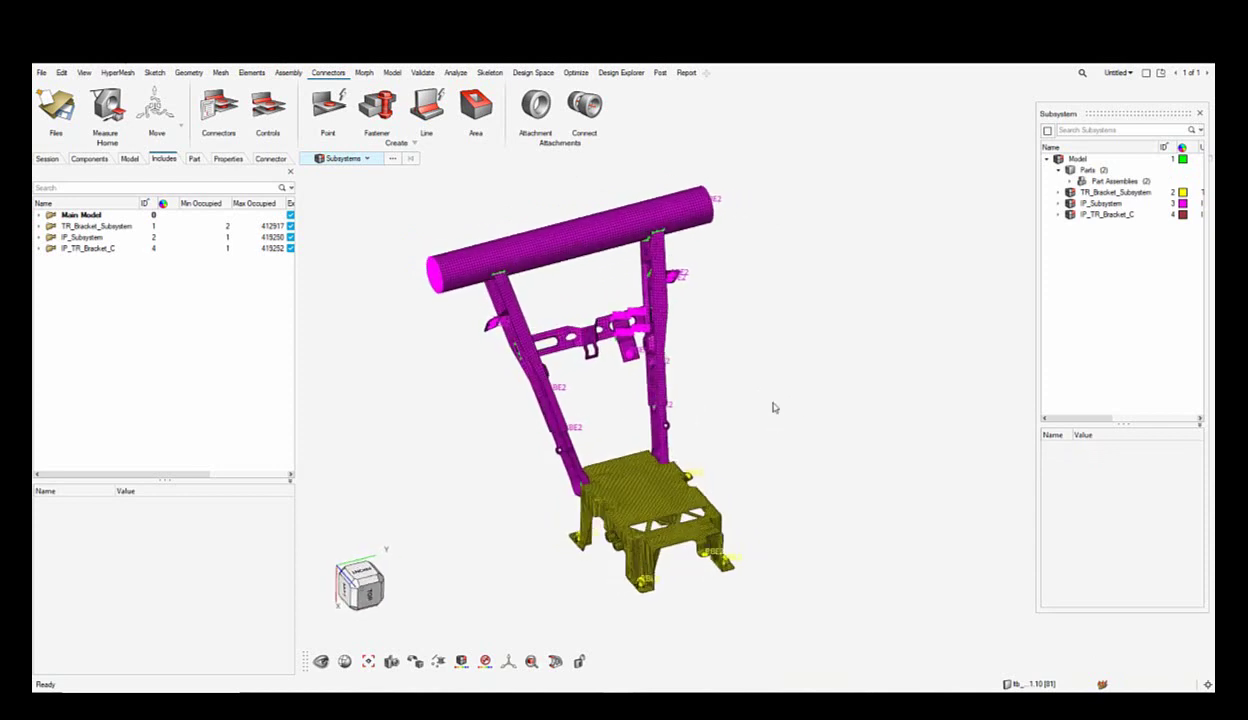
{"action": "mouse_move", "coordinate": [738, 376]}
{"action": "middle_mouse_down"}
{"action": "mouse_move", "coordinate": [724, 396]}
{"action": "mouse_move", "coordinate": [747, 376]}
{"action": "mouse_move", "coordinate": [741, 391]}
{"action": "middle_mouse_up"}
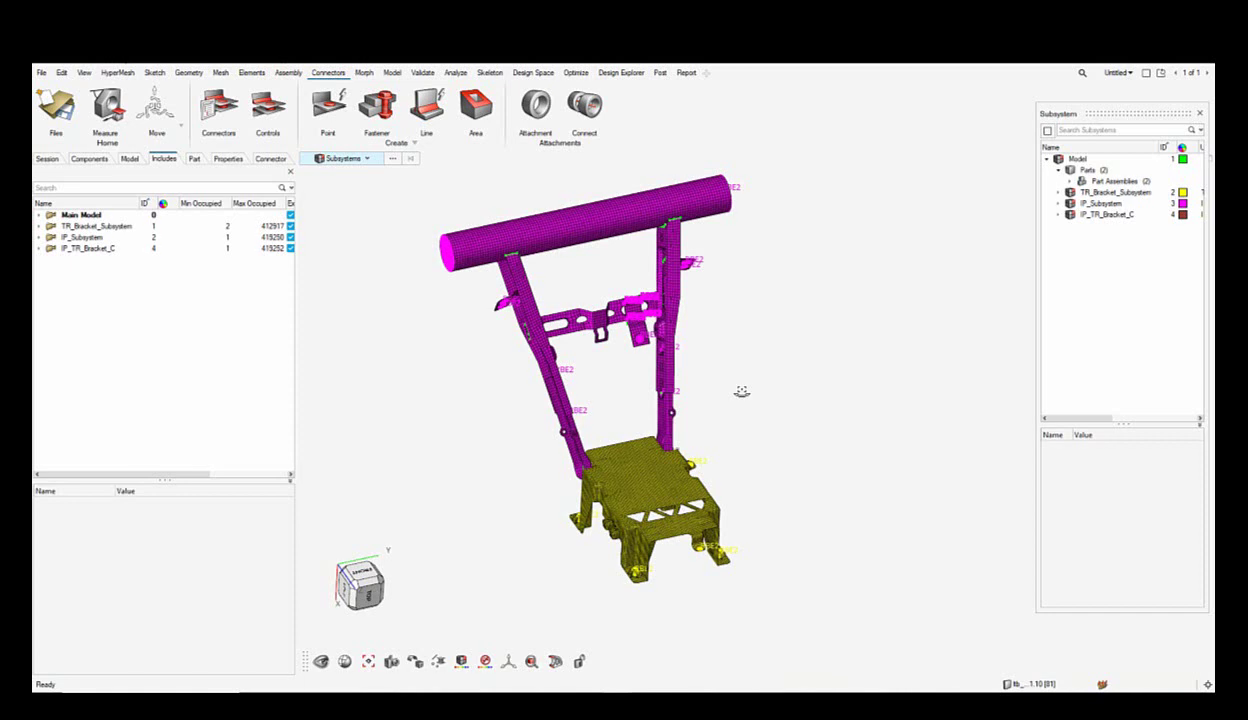
{"action": "left_click", "coordinate": [258, 158]}
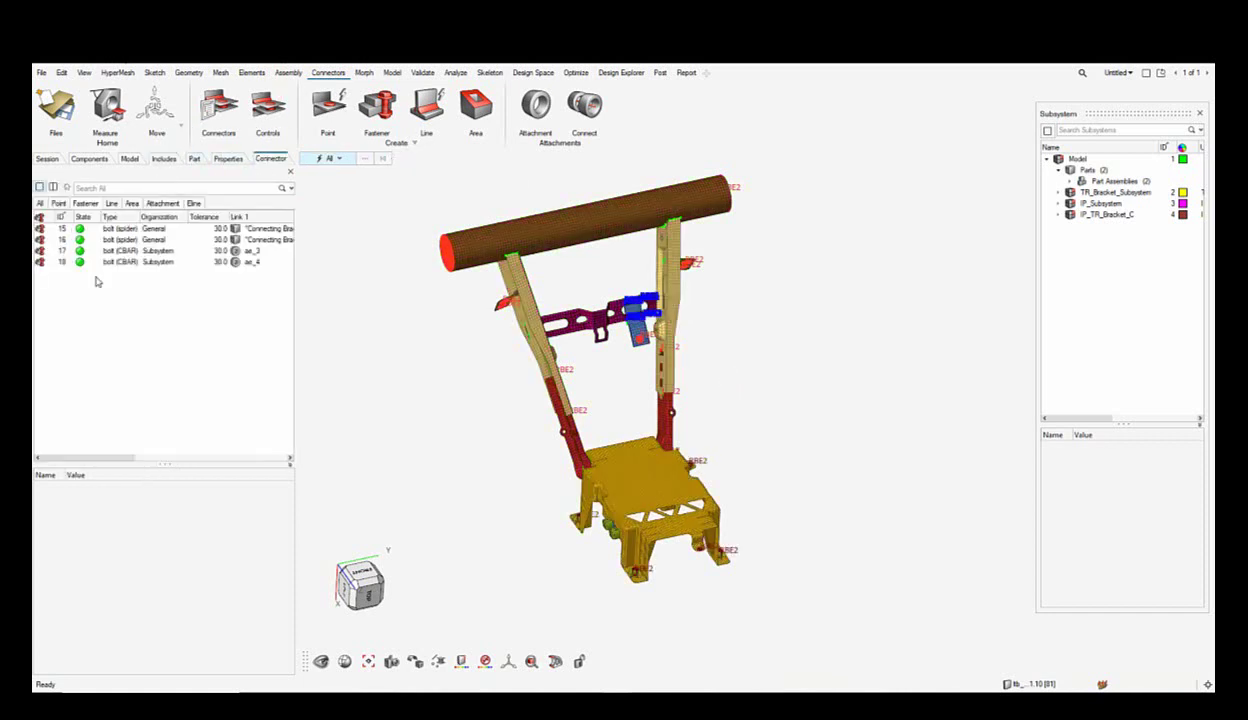